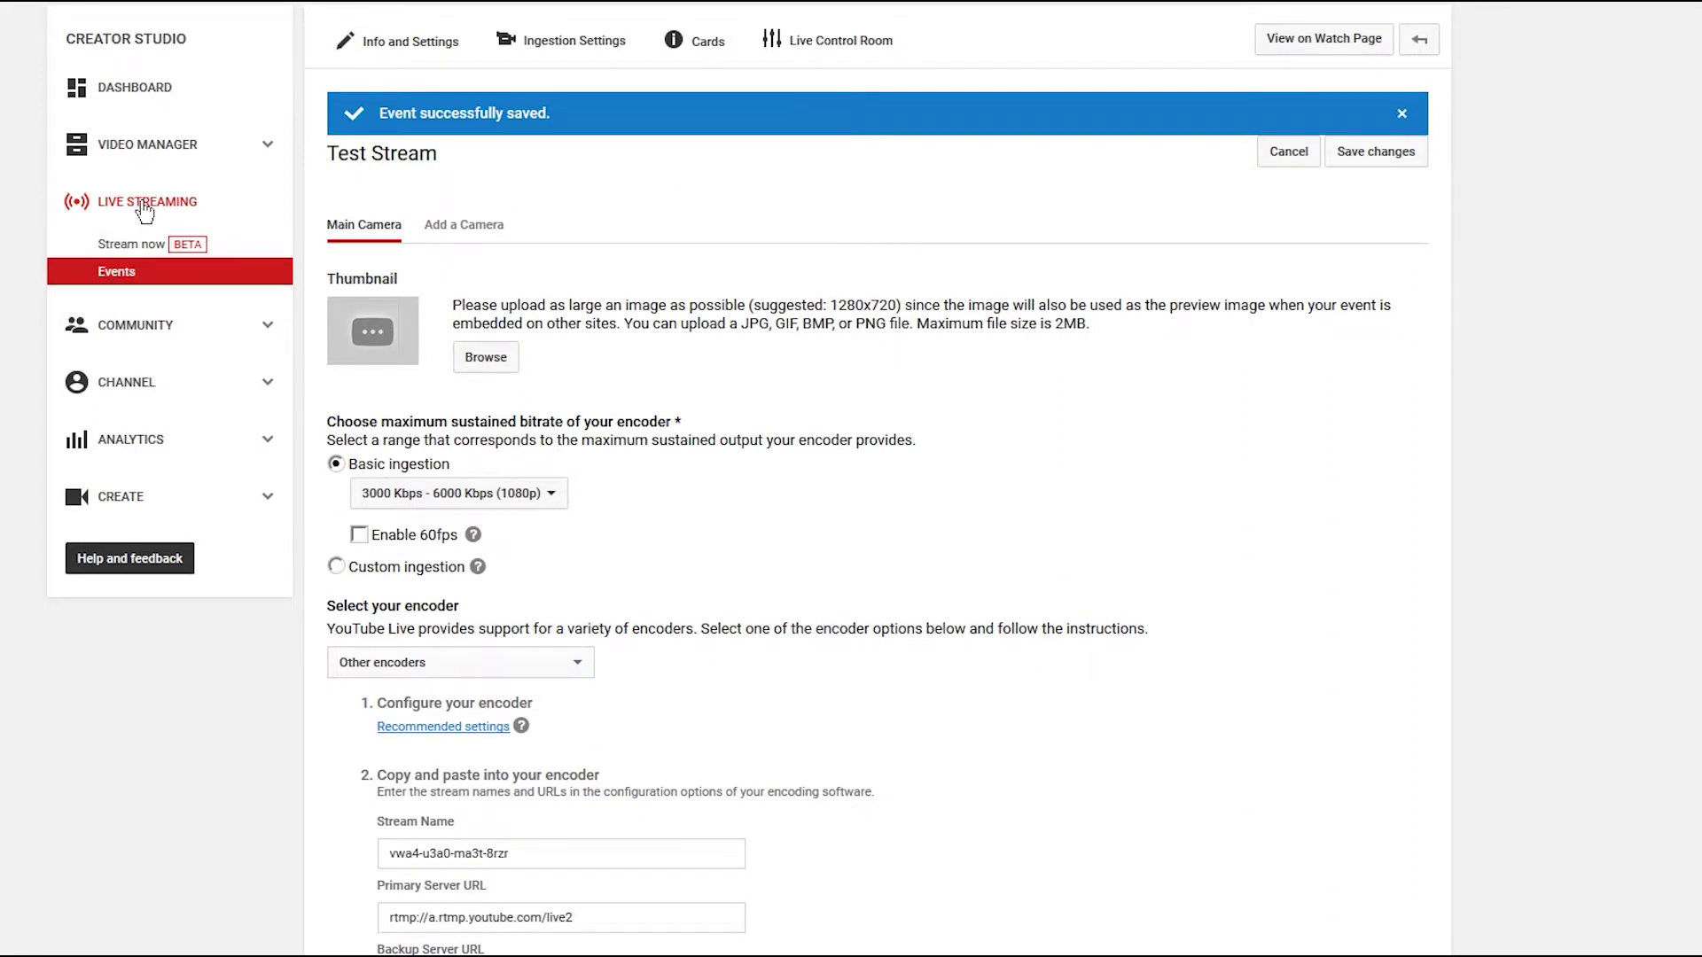
Open the Test Stream event for editing, enlarge its description field, and review its basic info, advanced settings and monetization options
left_click(127, 279)
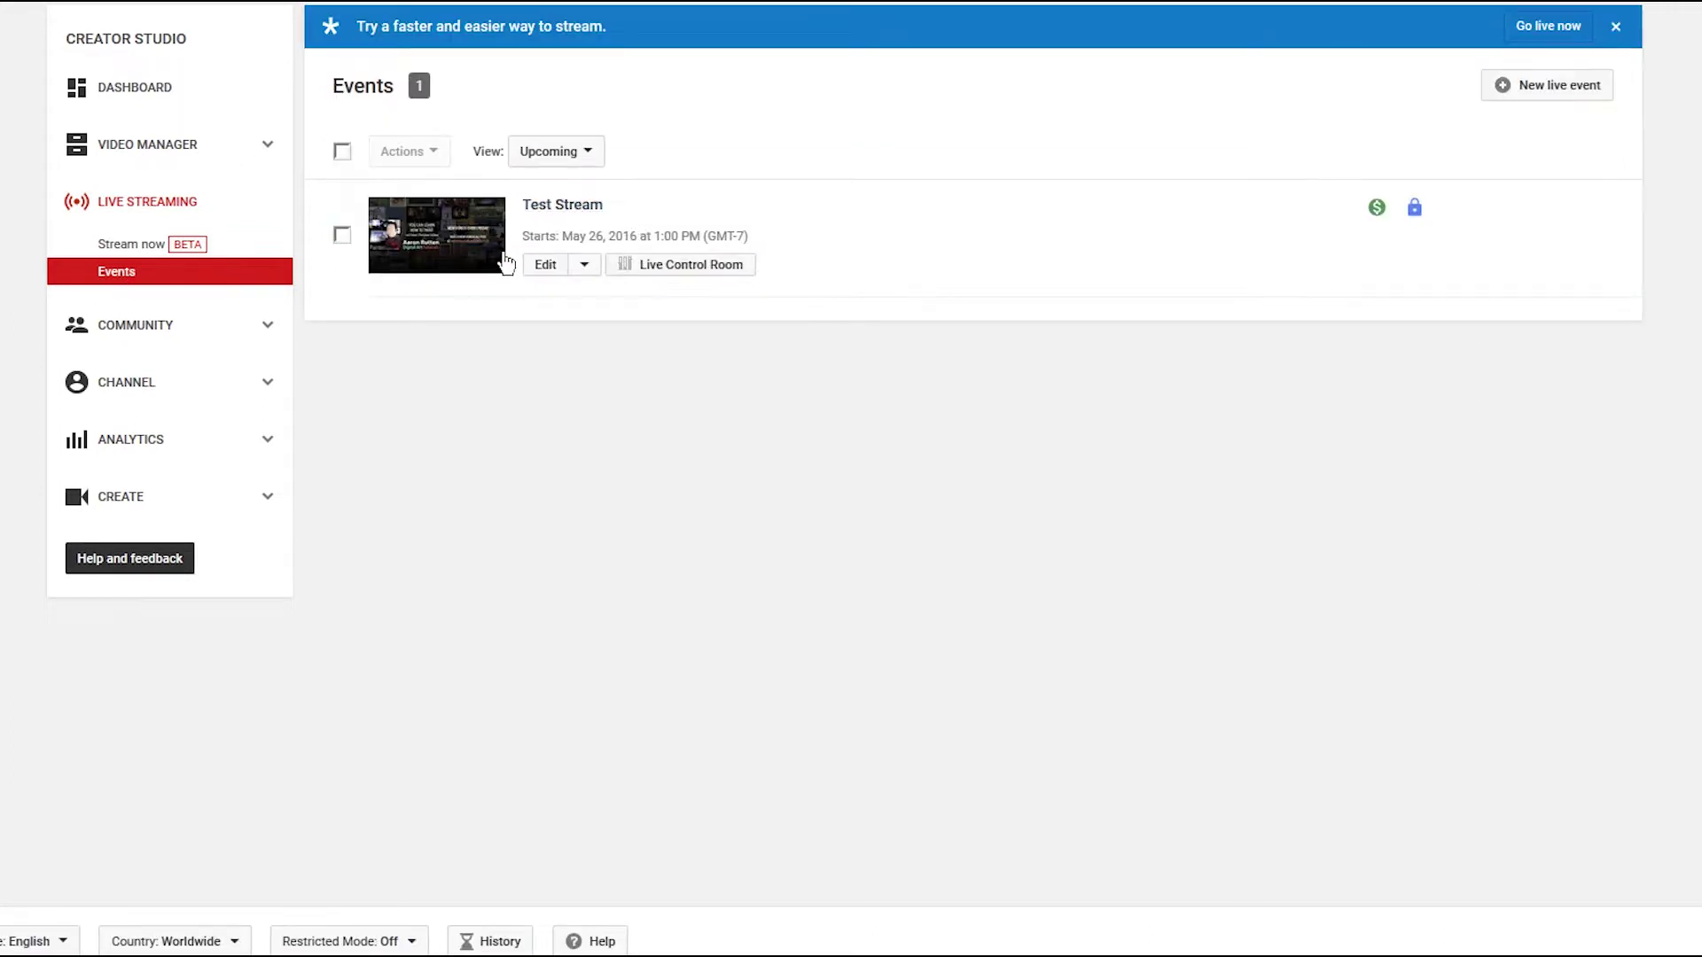
left_click(546, 265)
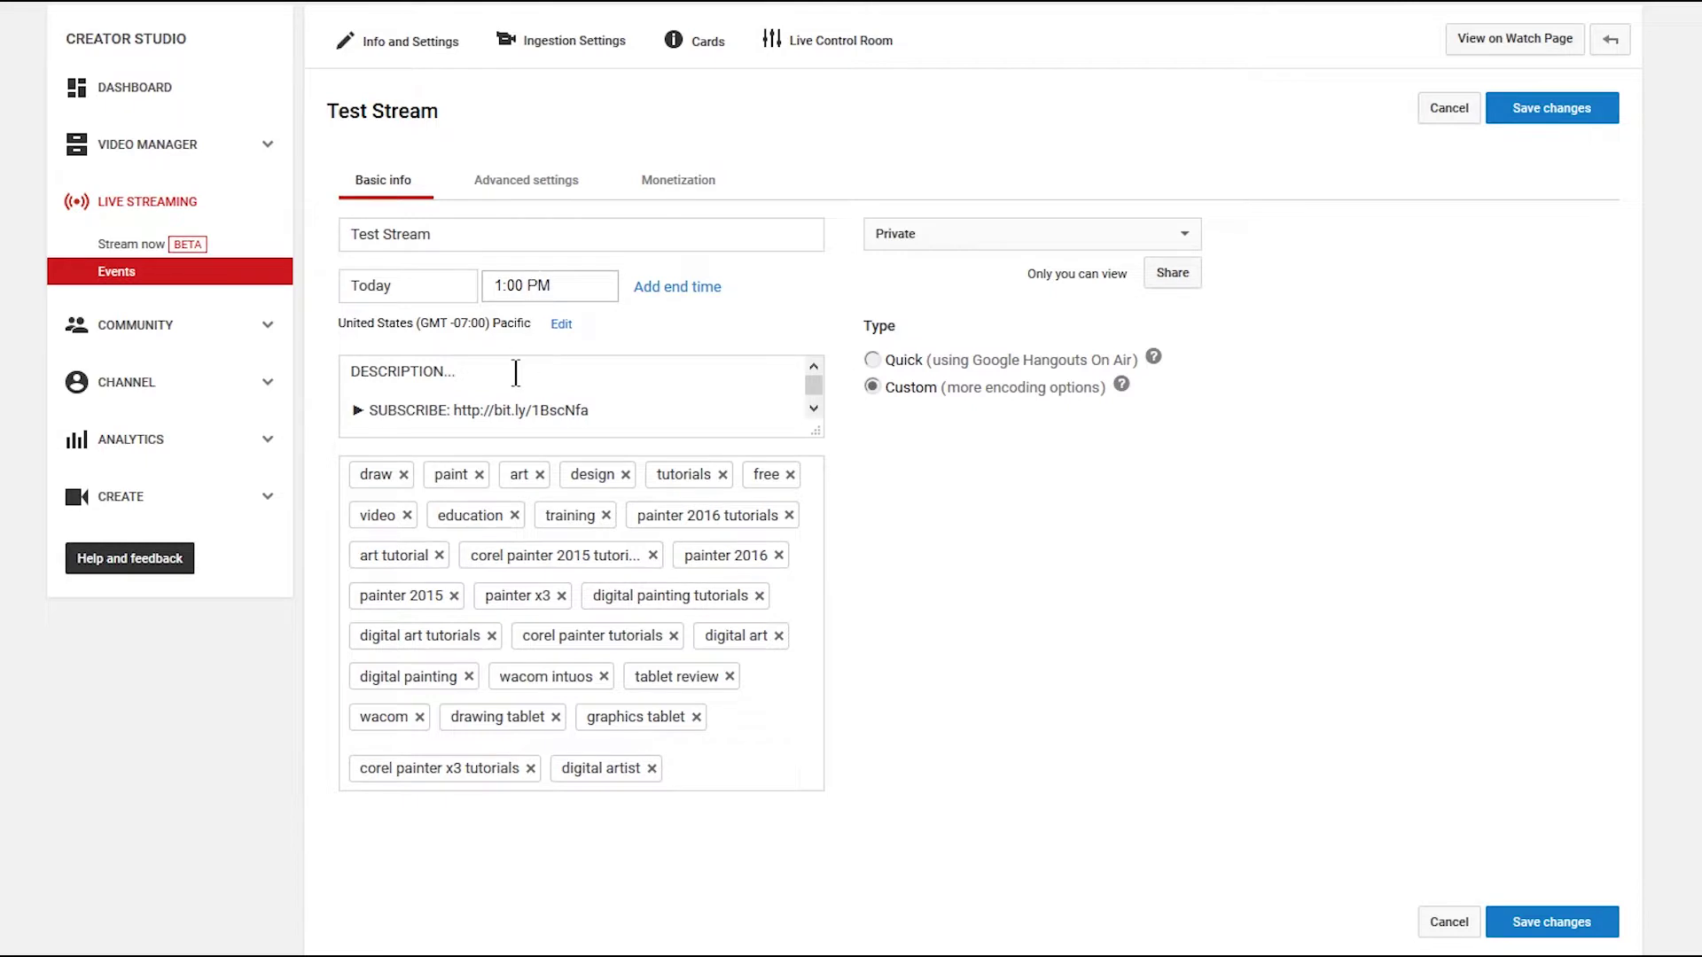
left_click_drag(816, 432, 835, 780)
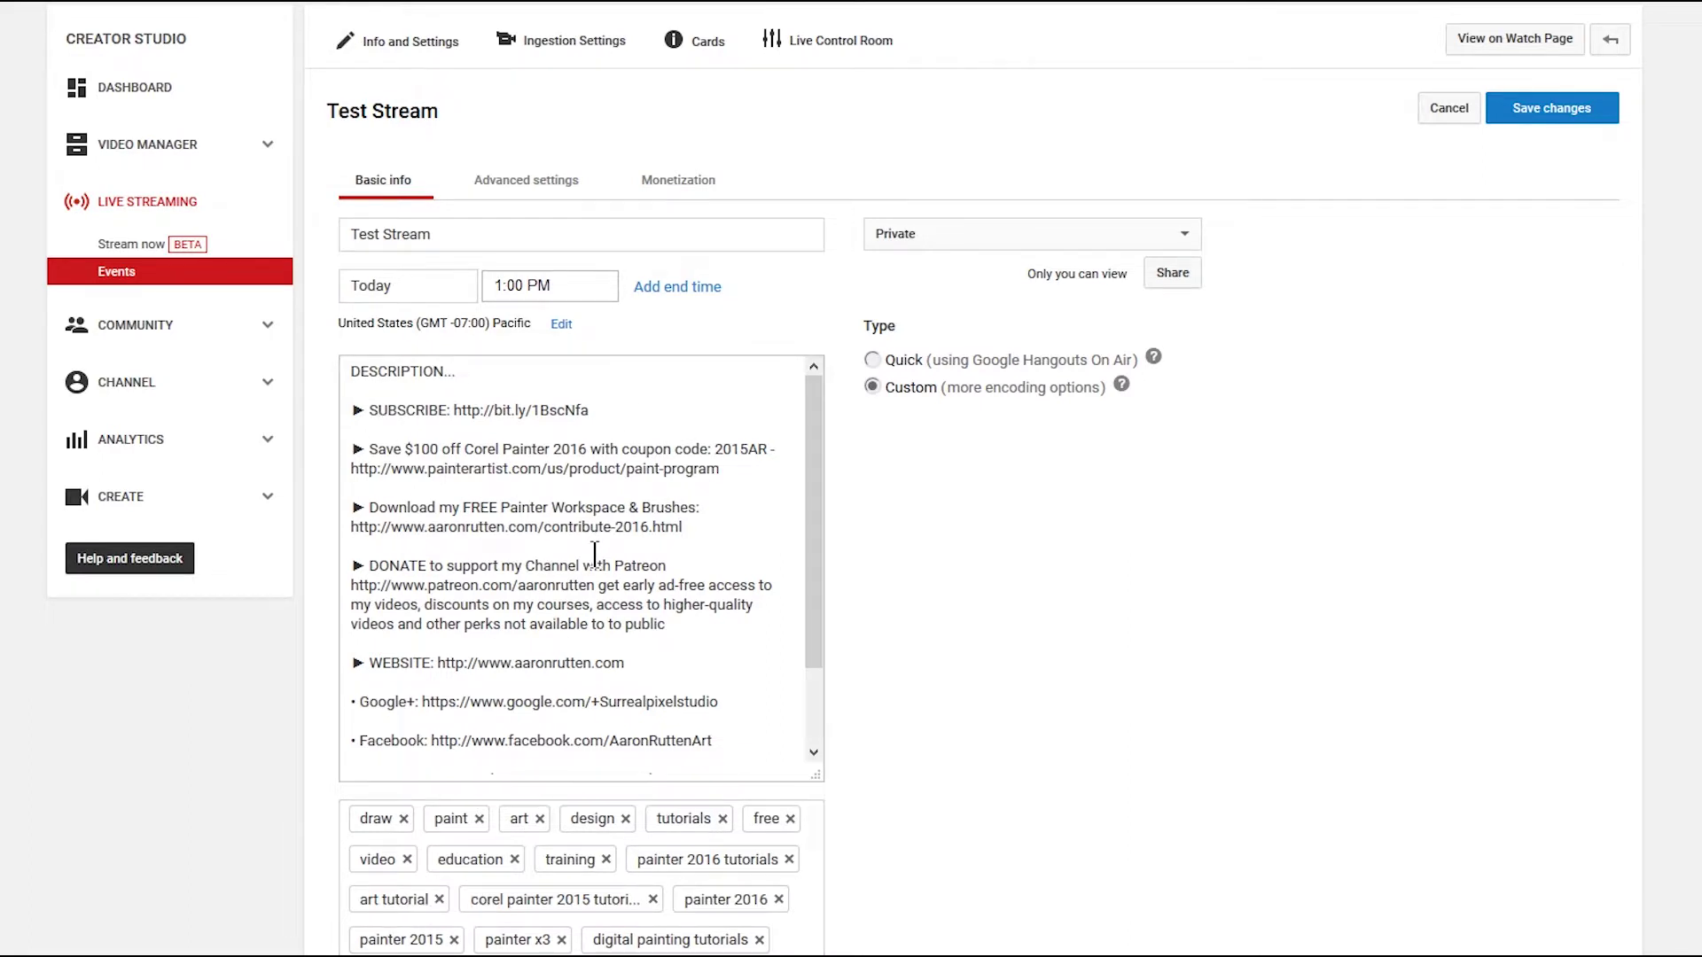
left_click(536, 180)
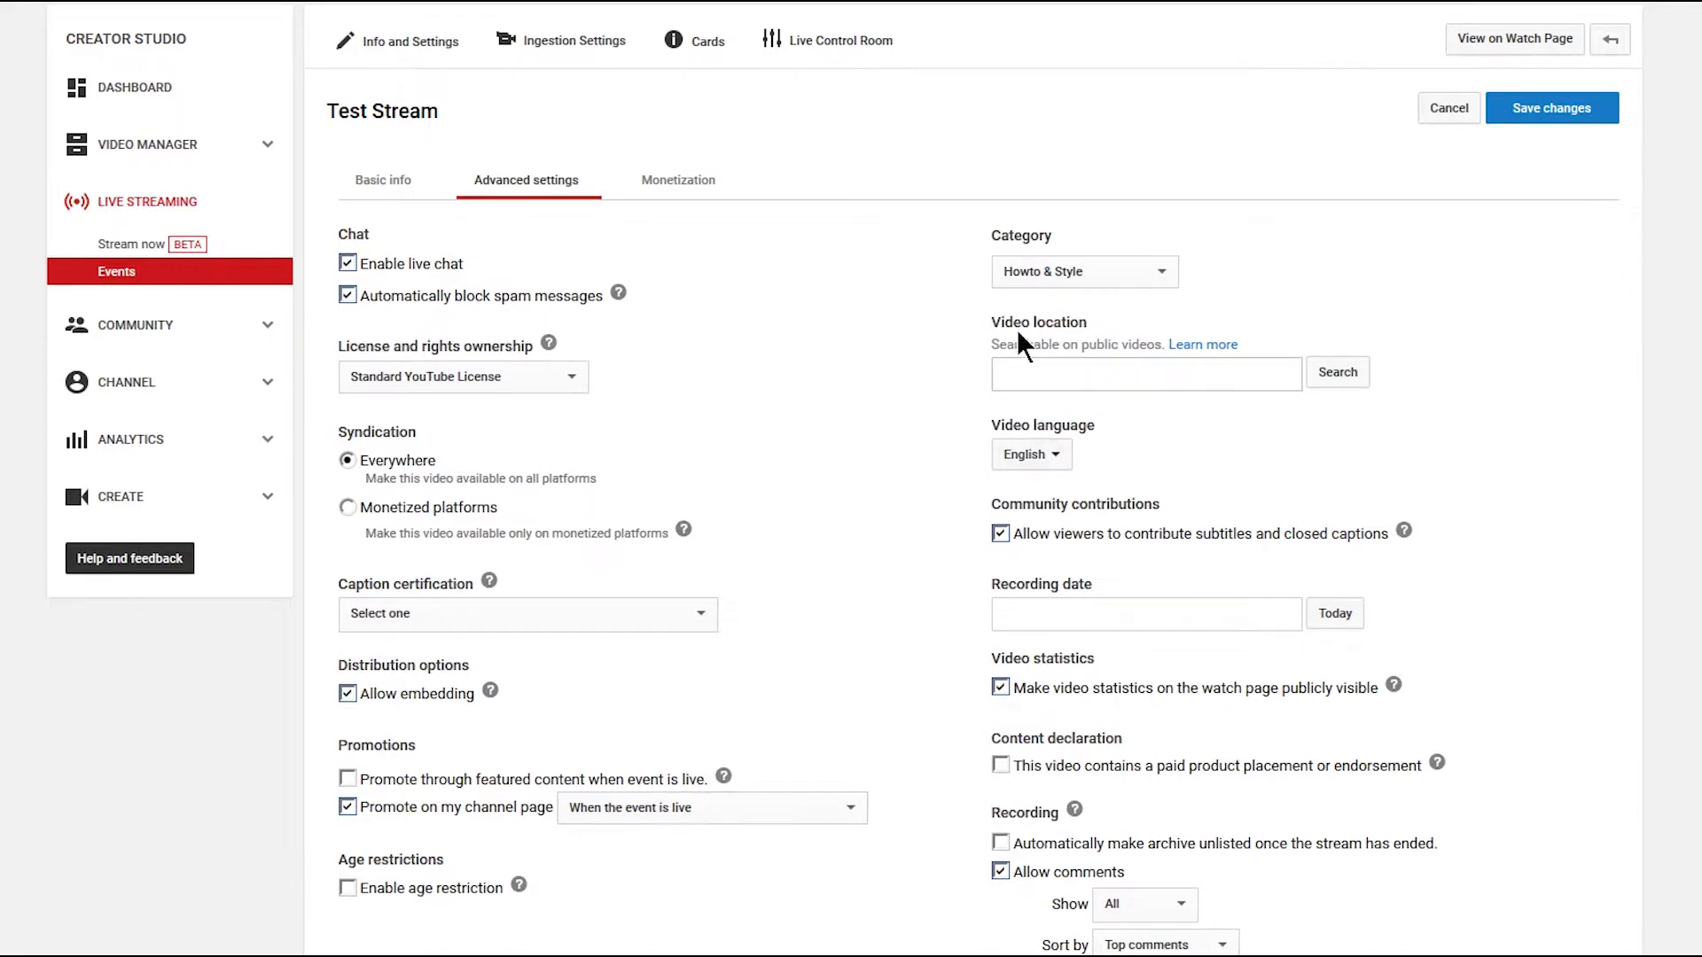
left_click(684, 188)
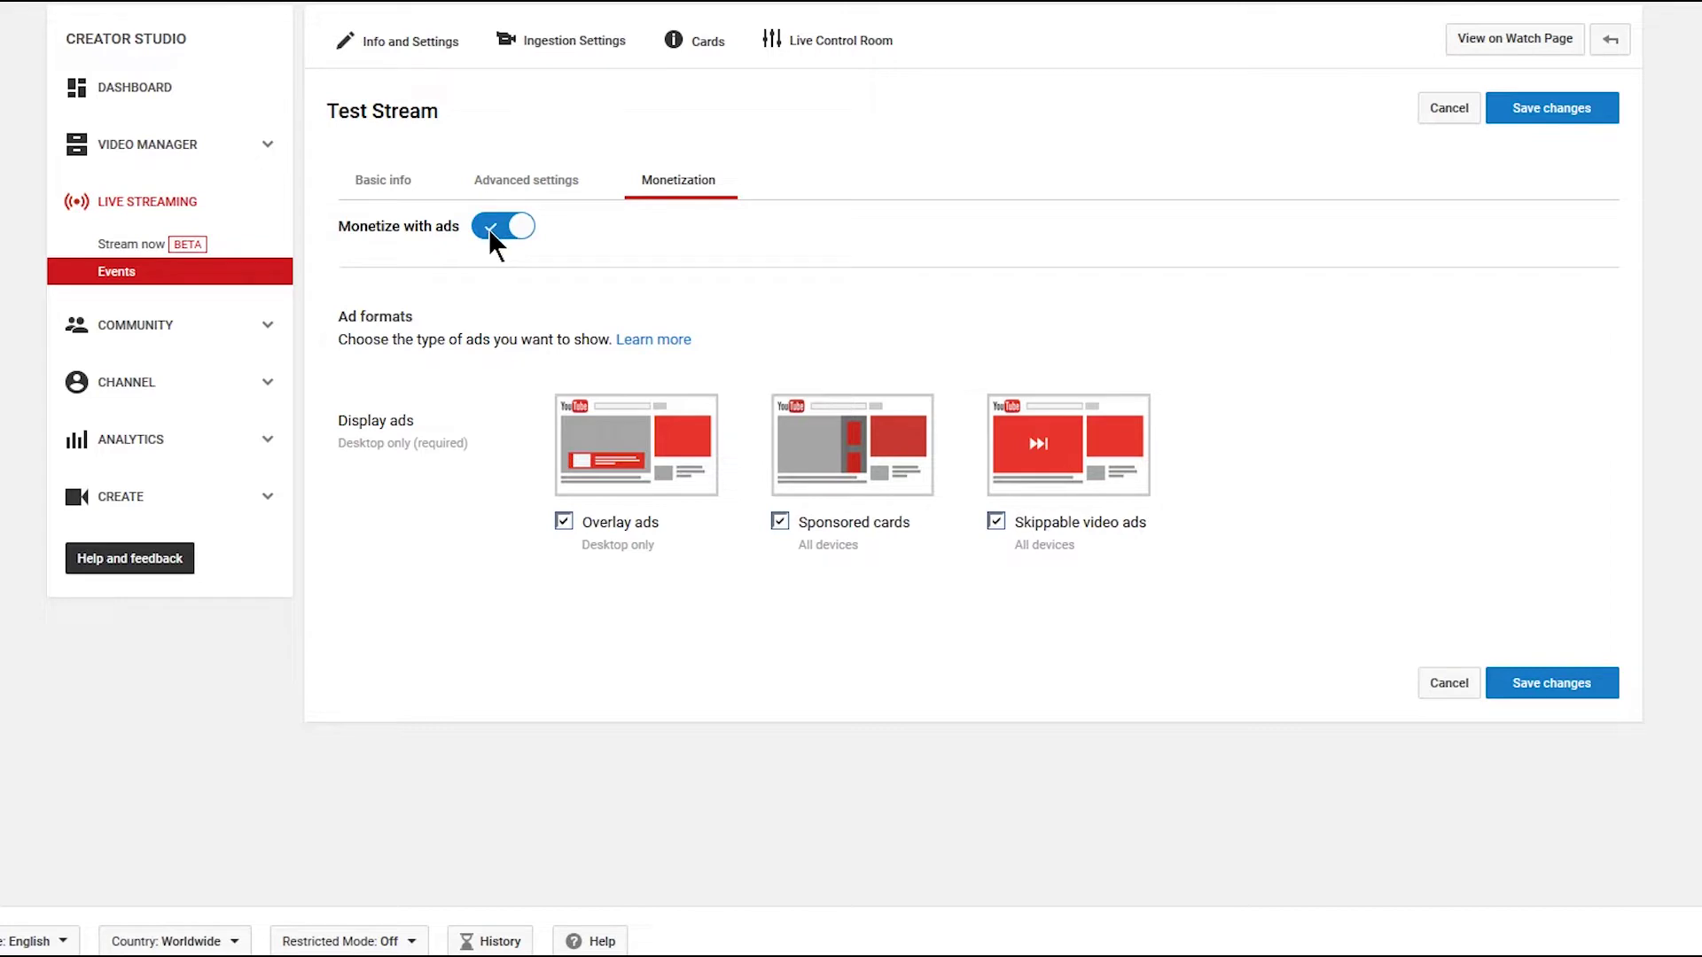
In the ingestion settings, choose basic ingestion at 3000 Kbps - 6000 Kbps (1080p) and select Other encoders as the encoder
left_click(562, 55)
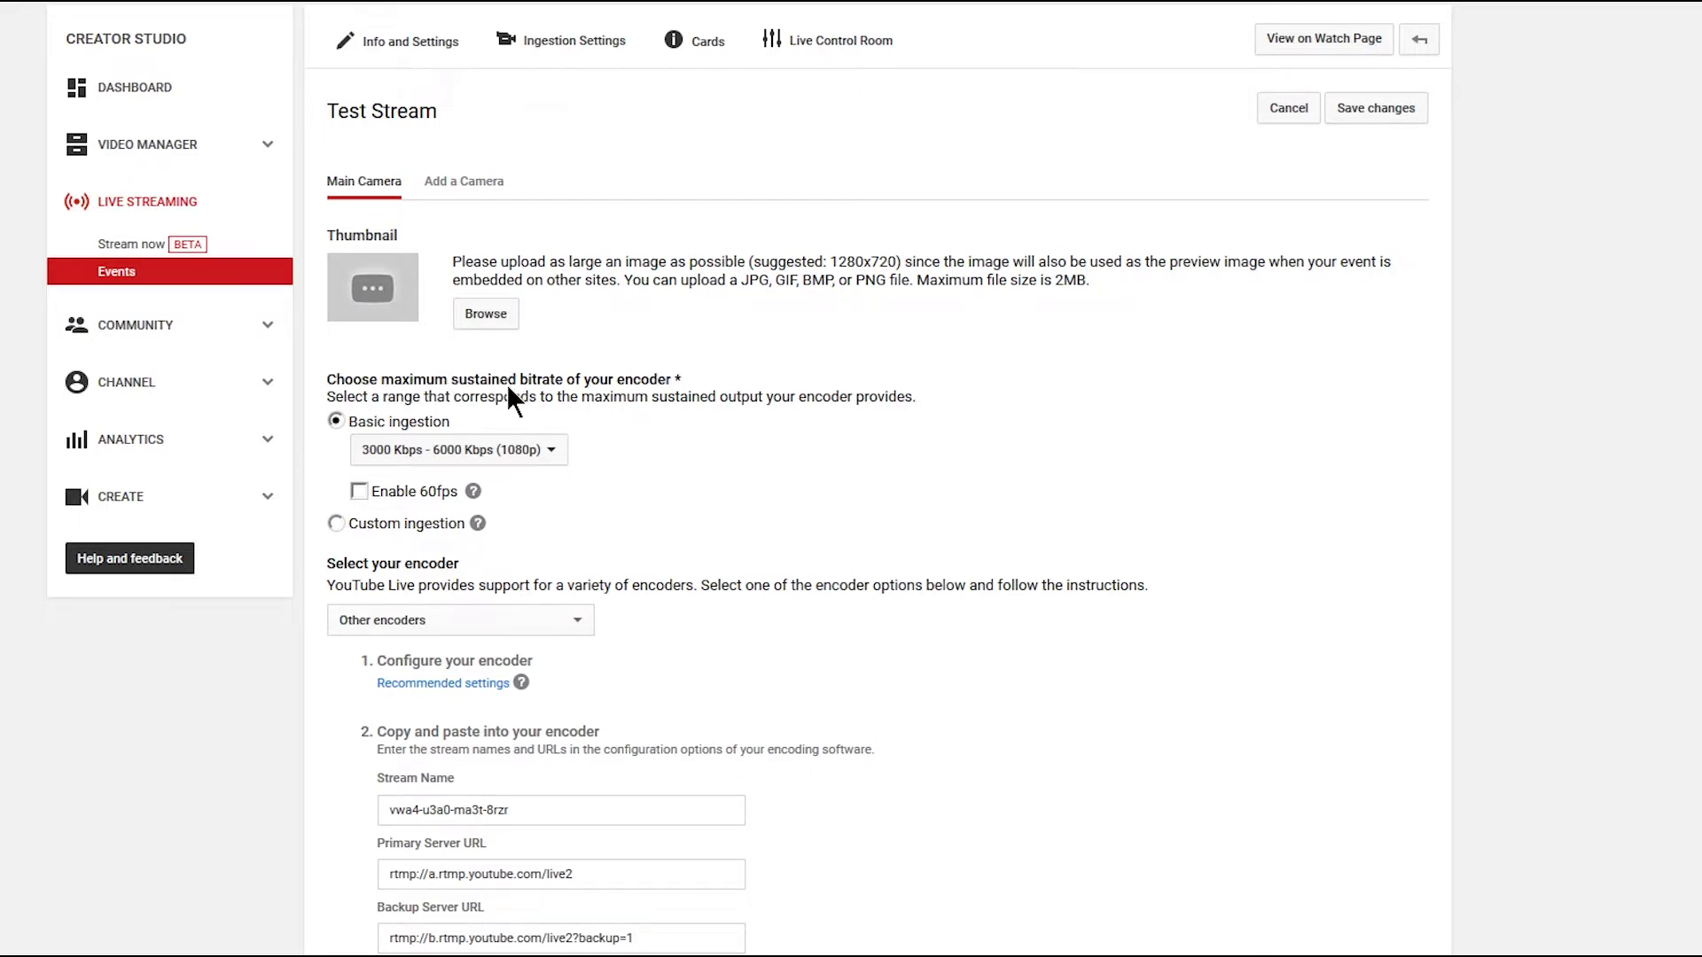
left_click(429, 456)
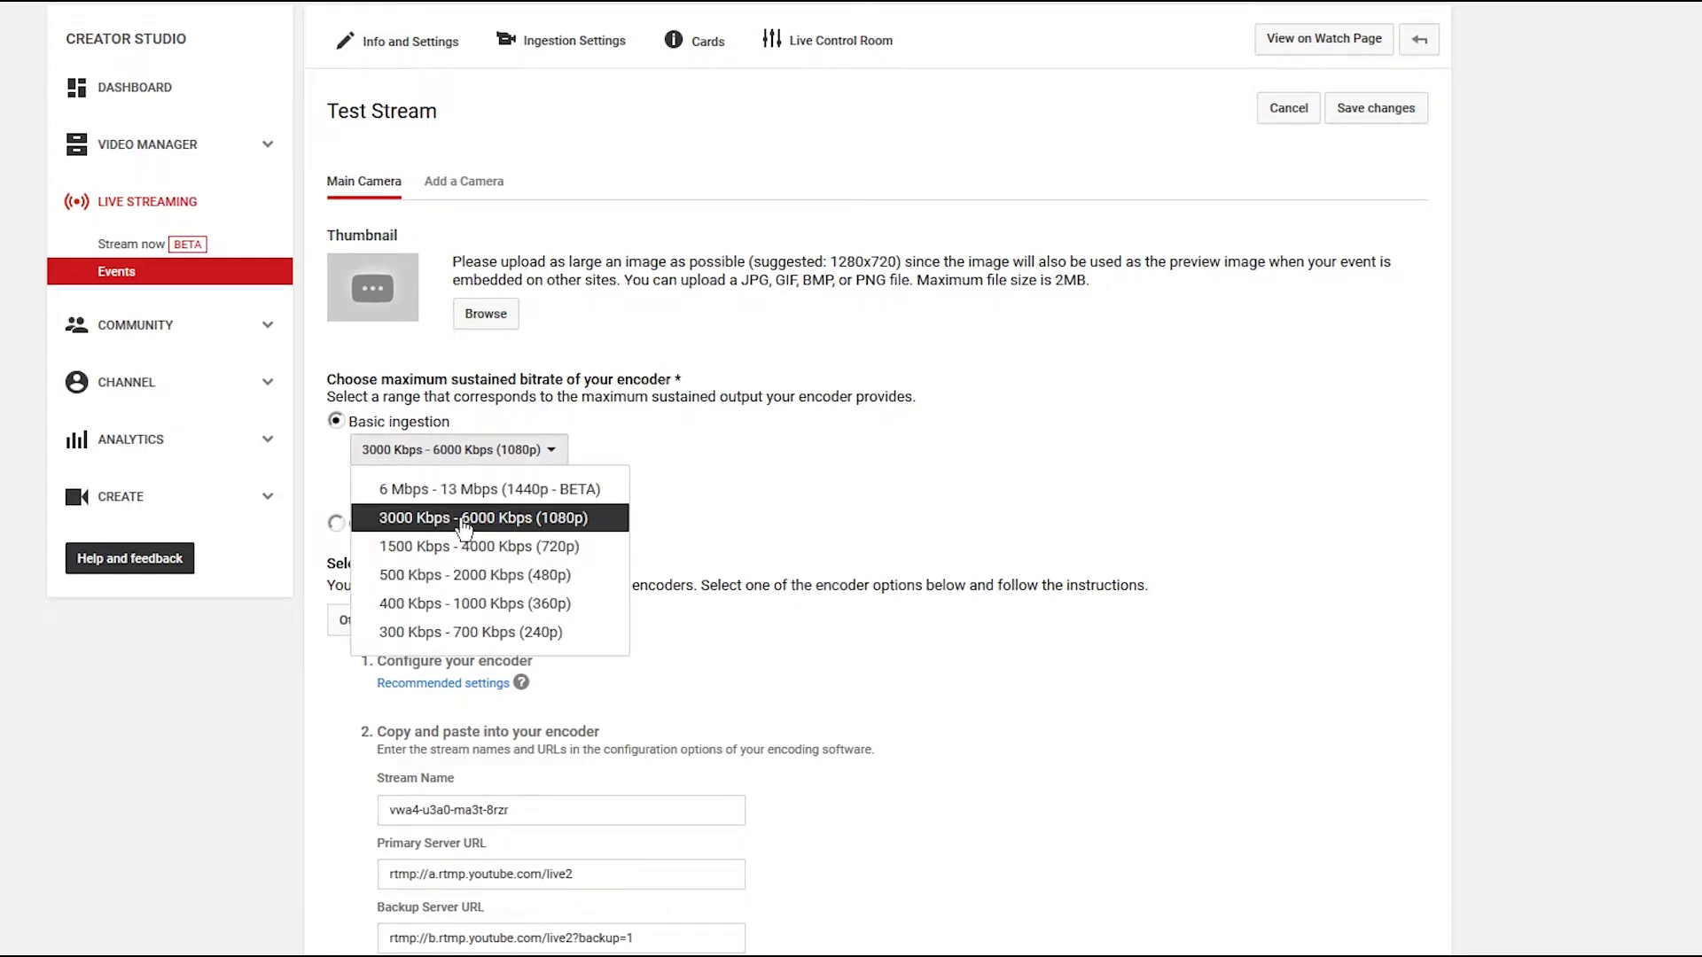
left_click(394, 520)
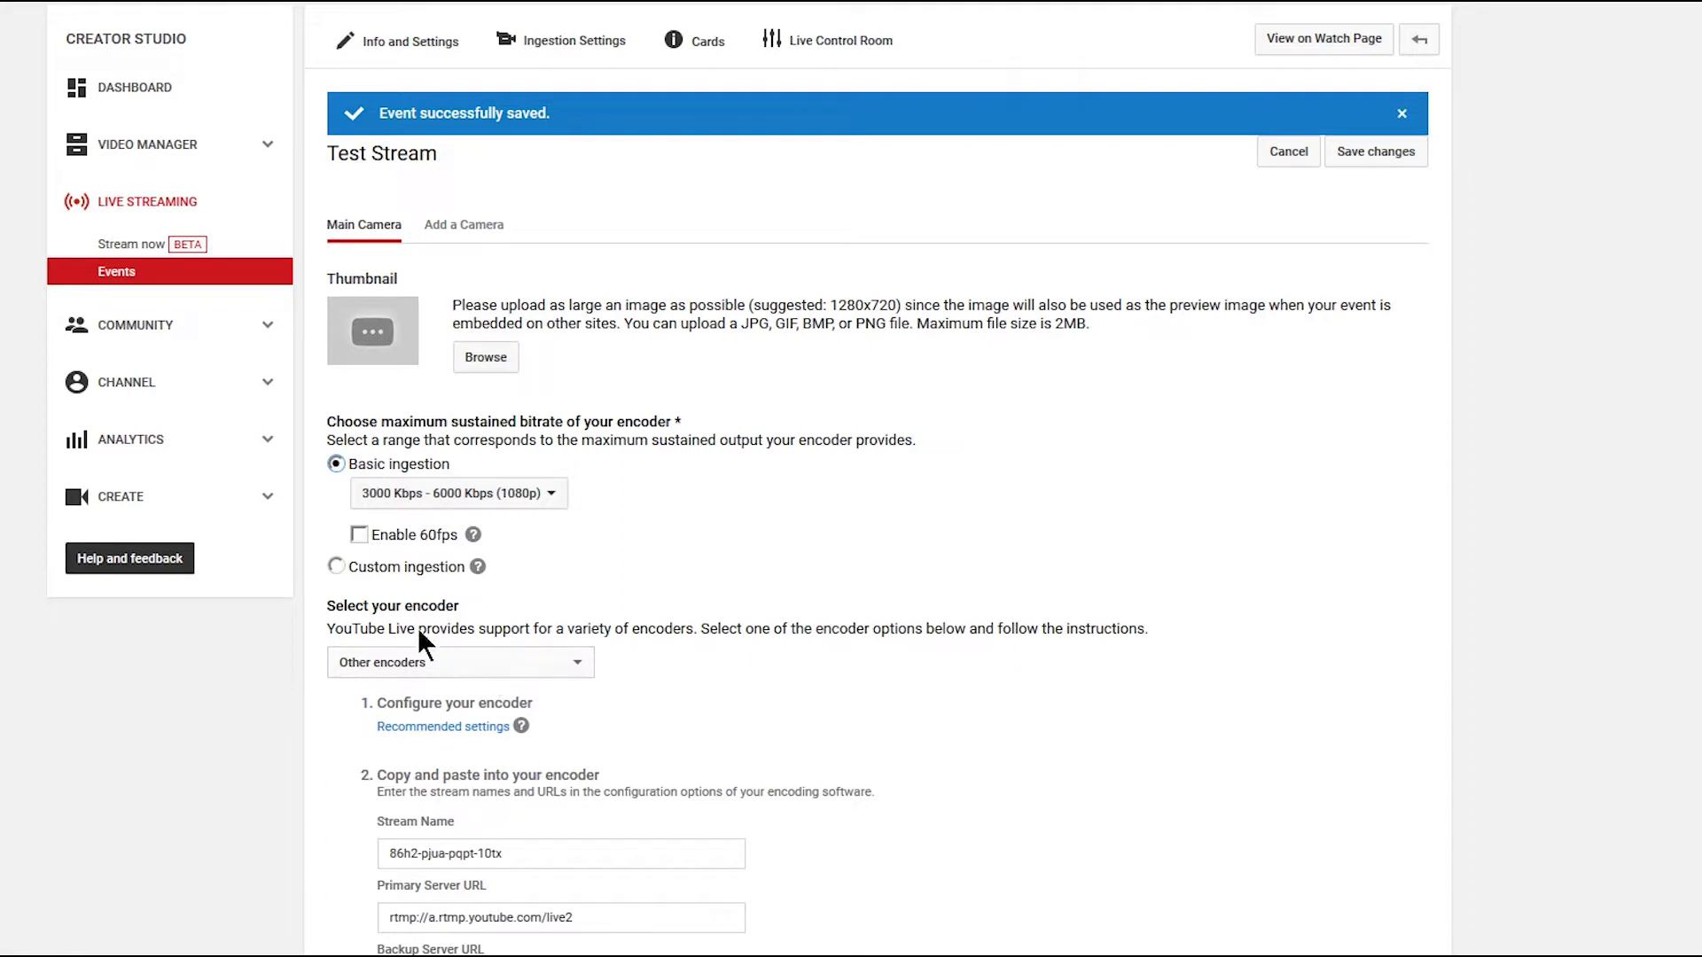
left_click(427, 665)
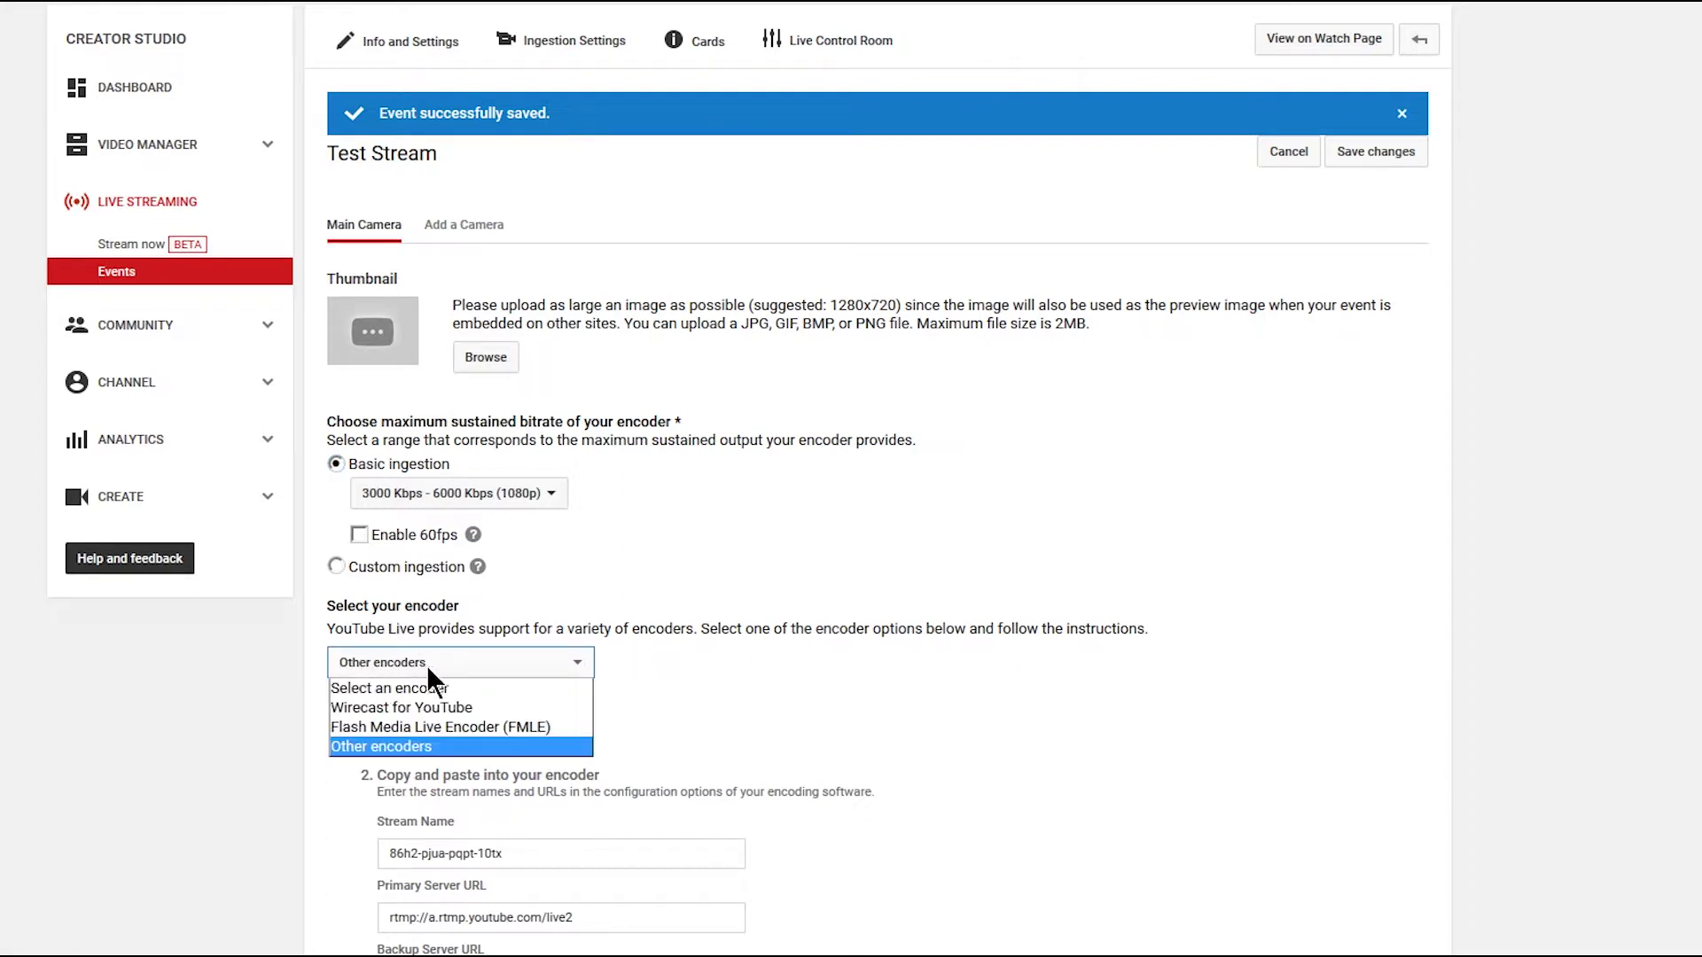
left_click(382, 747)
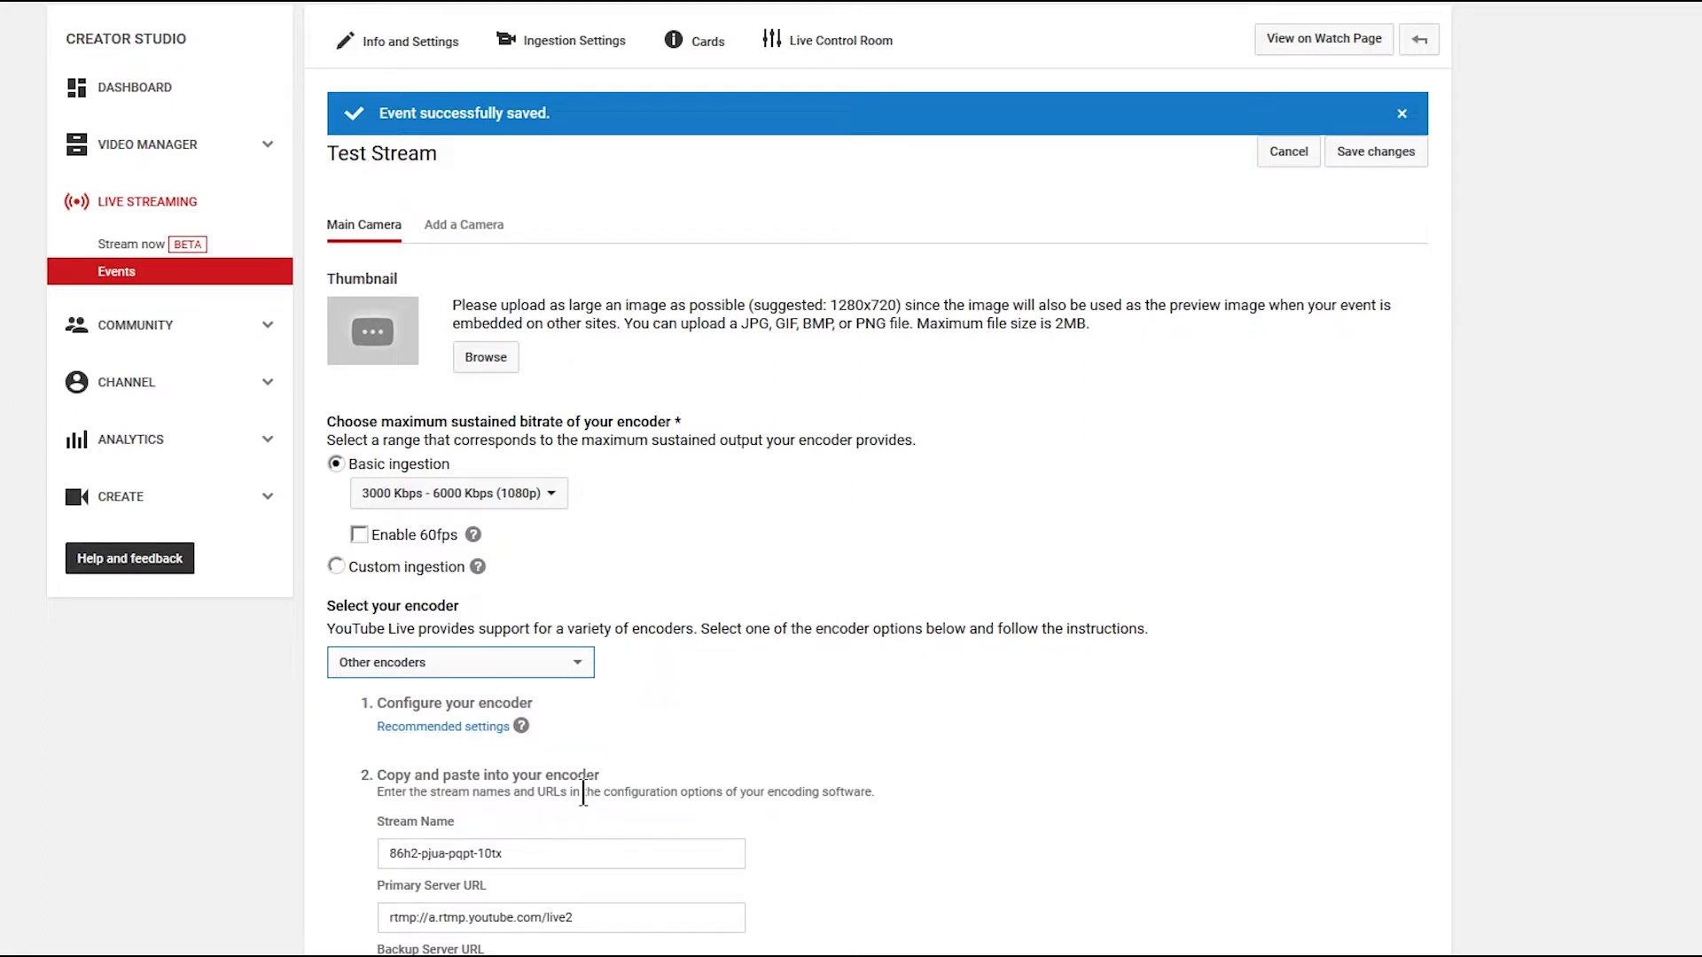
Copy the event's stream name, switch to OBS, paste it as the stream key in the stream settings, and apply the change
left_click_drag(519, 853, 390, 858)
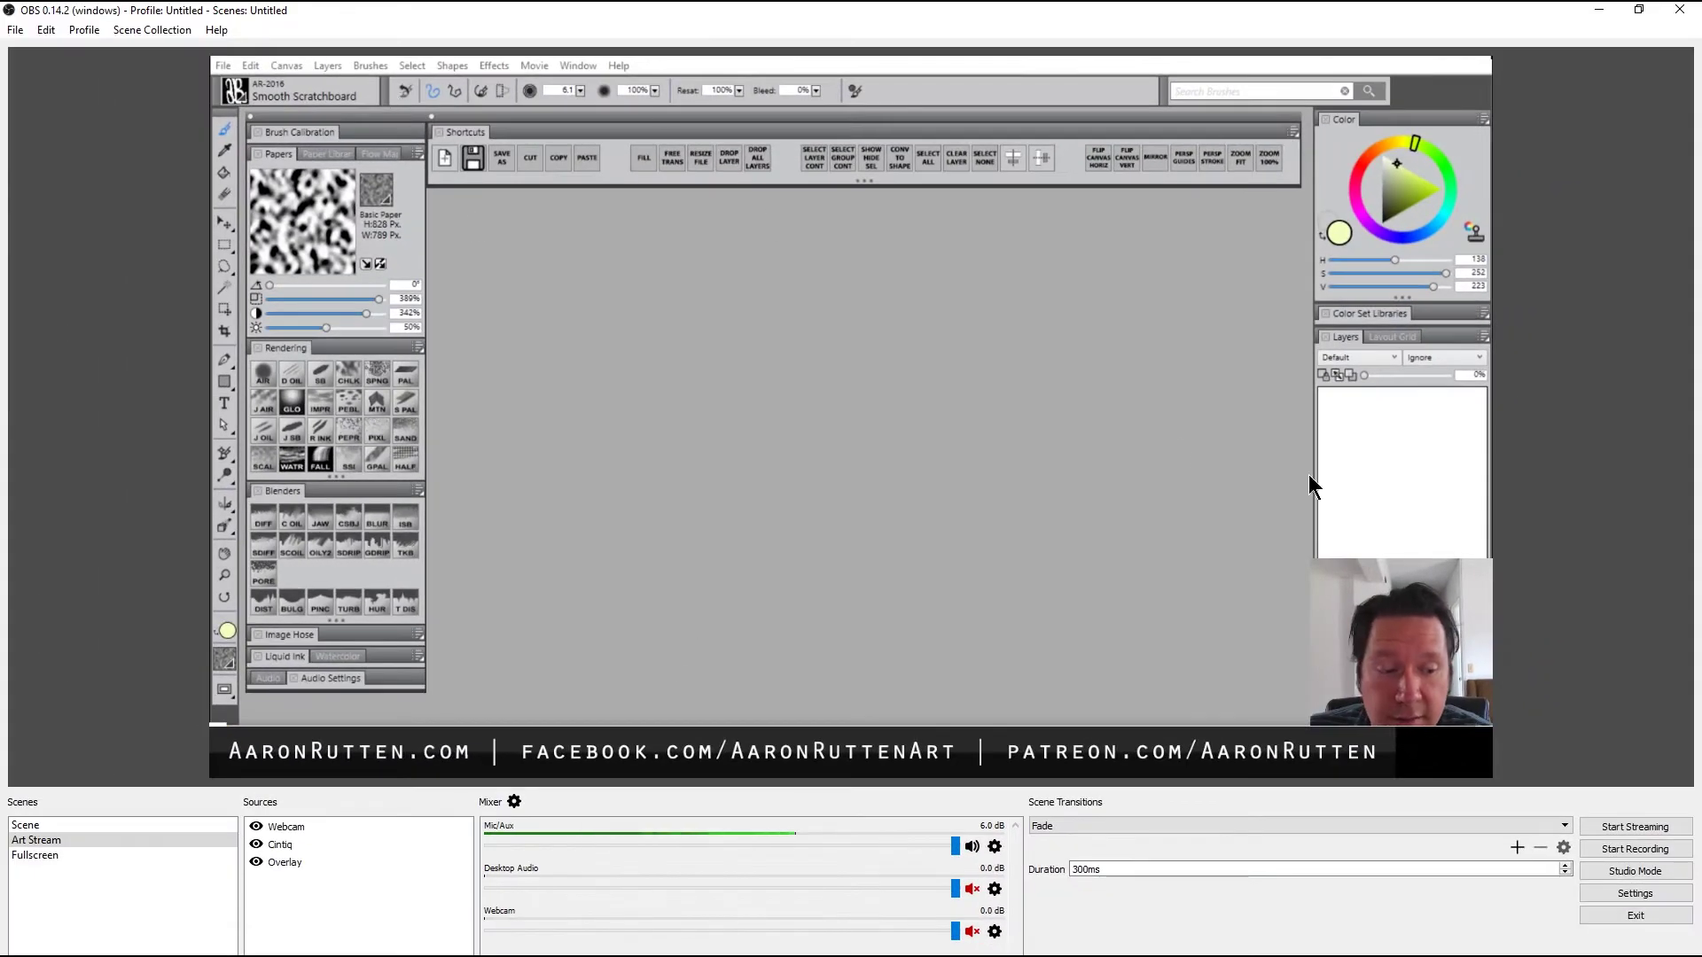
left_click(1617, 894)
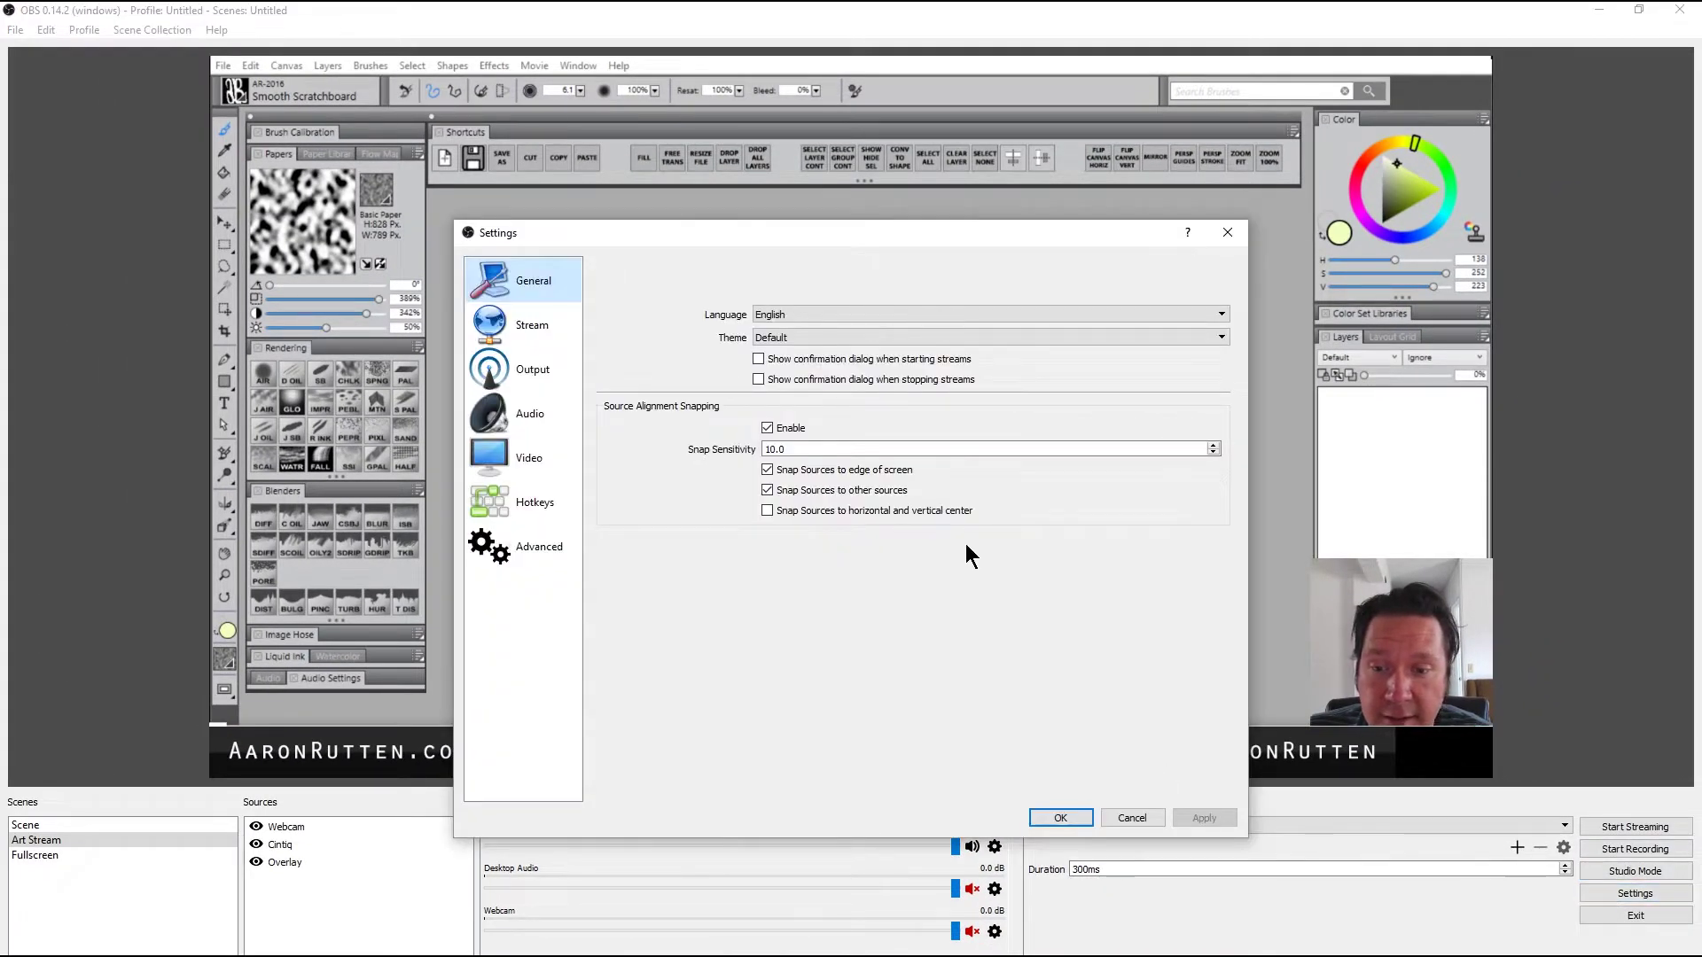
left_click(532, 325)
left_click(782, 389)
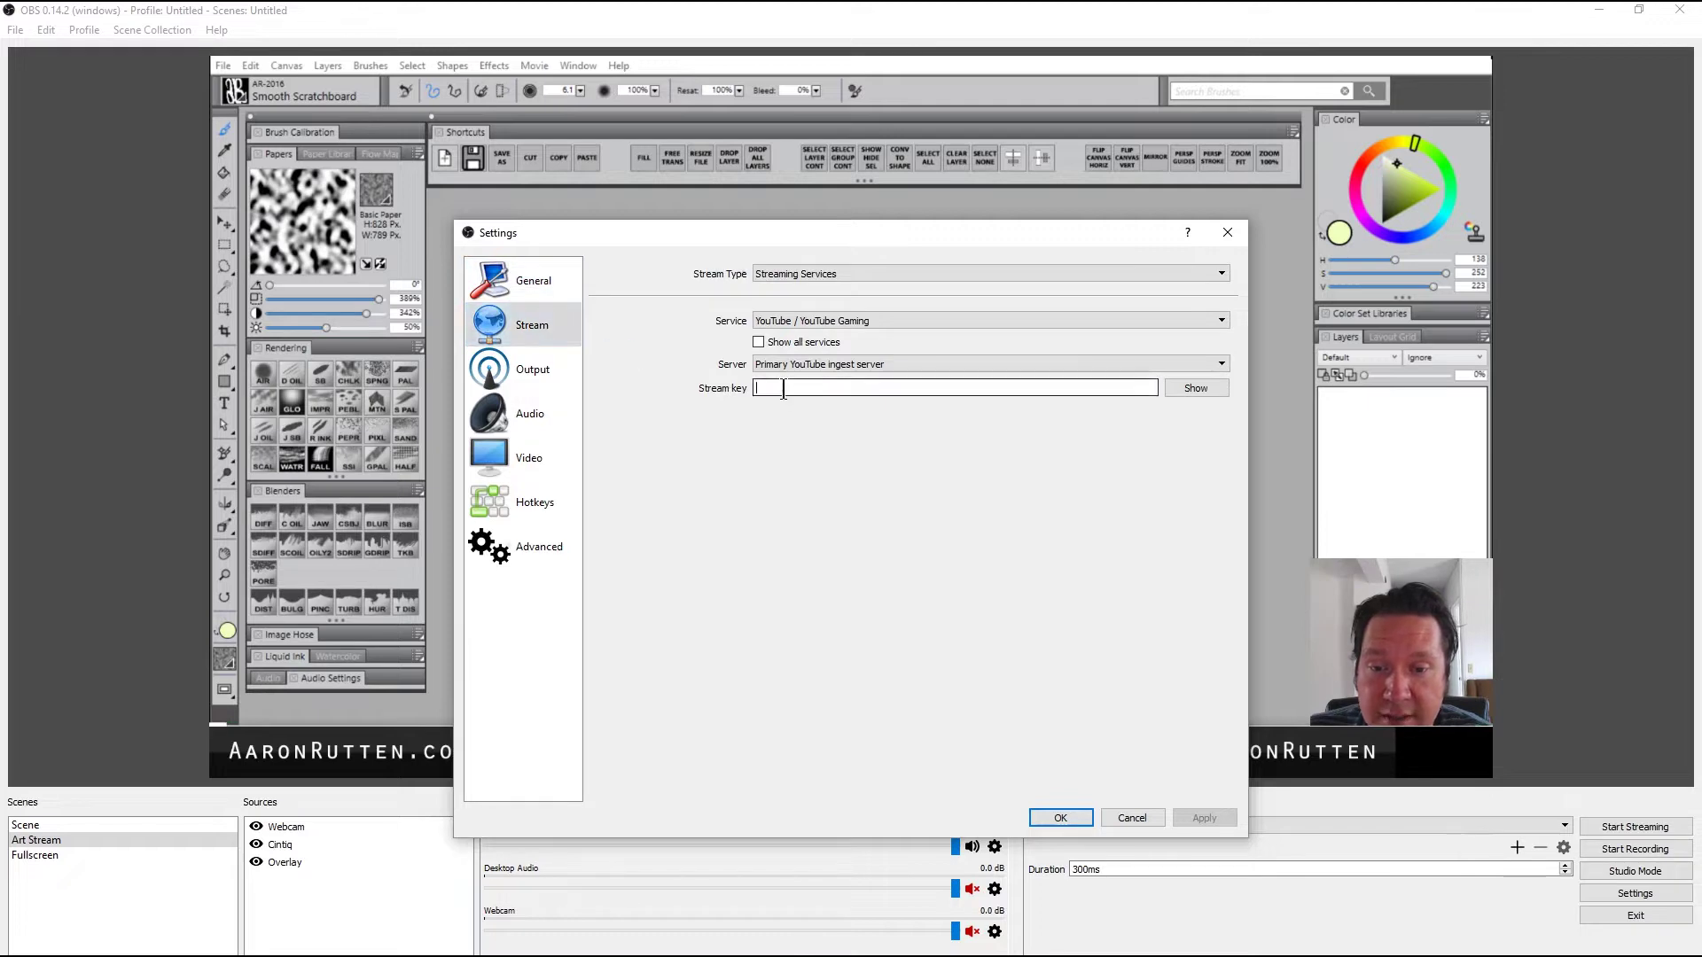
key("ctrl+v")
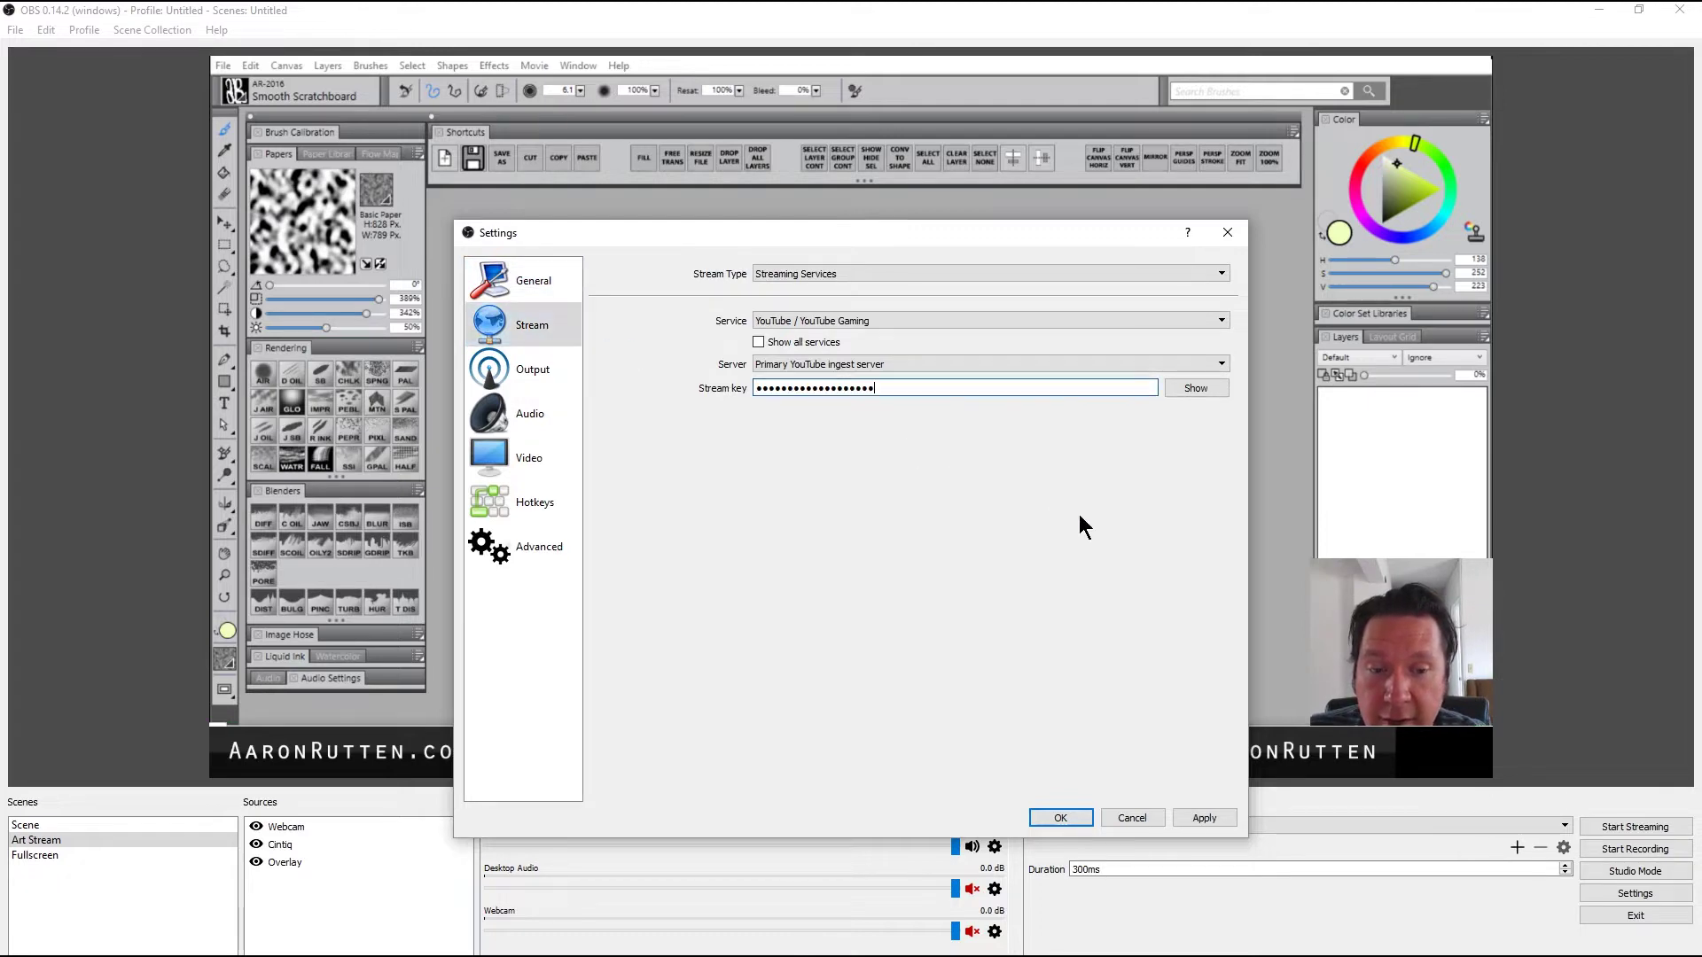
left_click(1201, 817)
left_click(1064, 817)
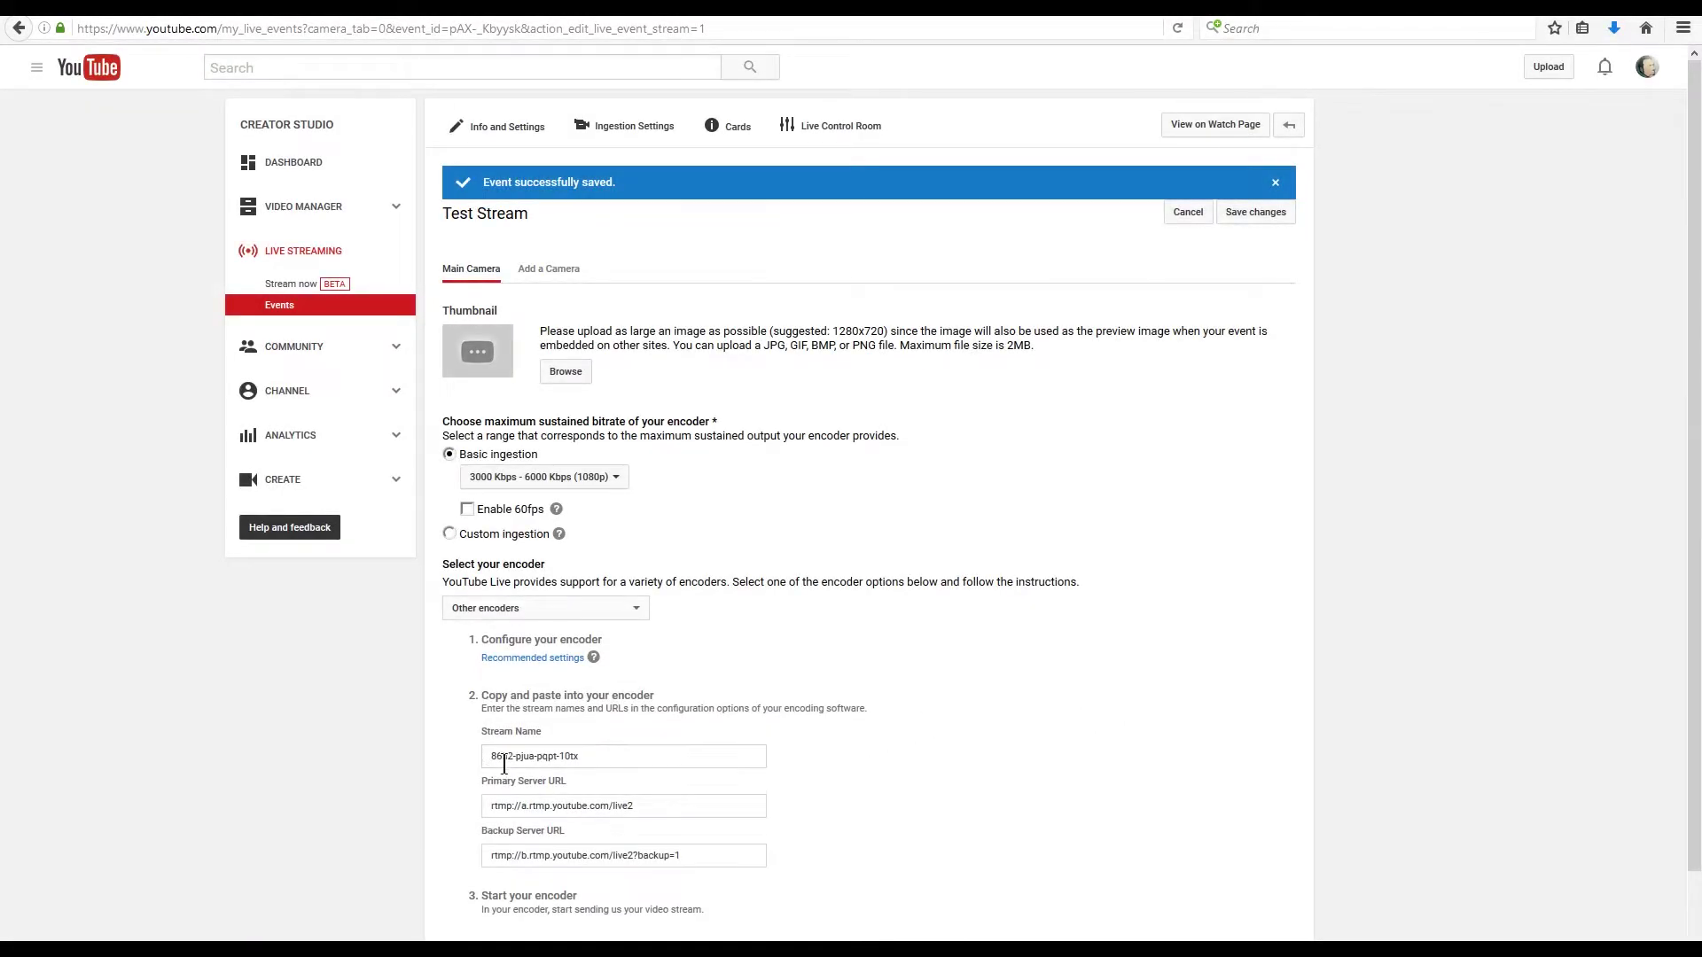
left_click(292, 284)
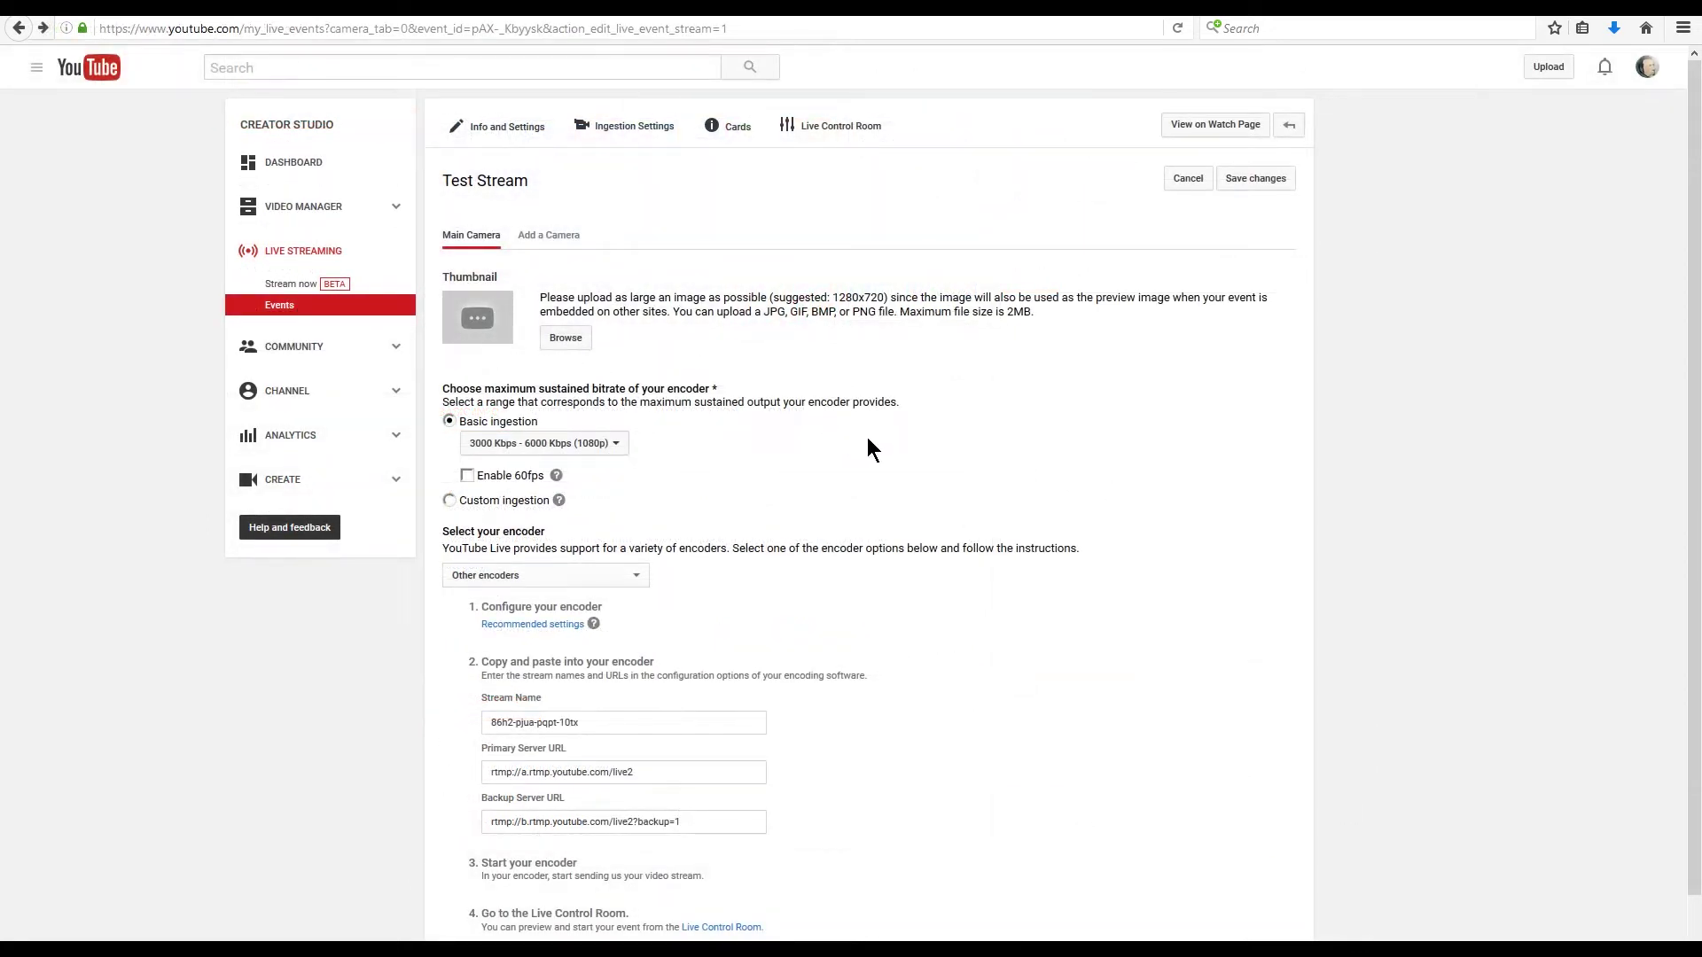
Add a video card to the Test Stream event promoting the Digital Art Live Stream (May 22, 2016) upload
left_click(729, 133)
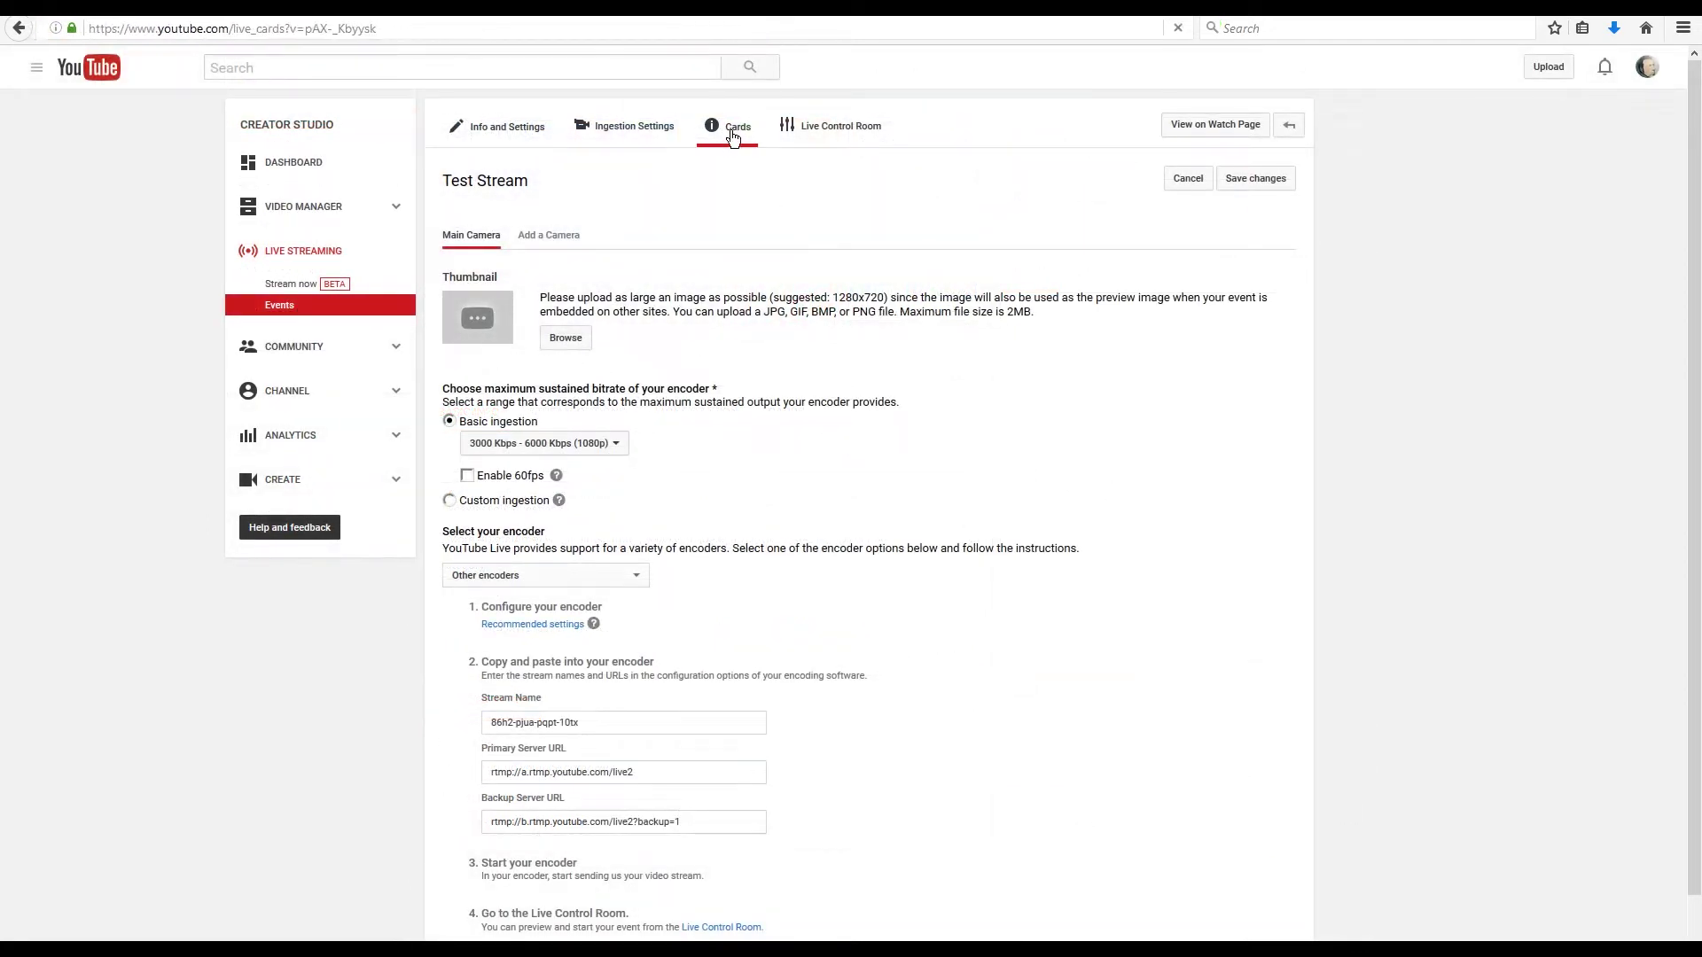
left_click(1113, 235)
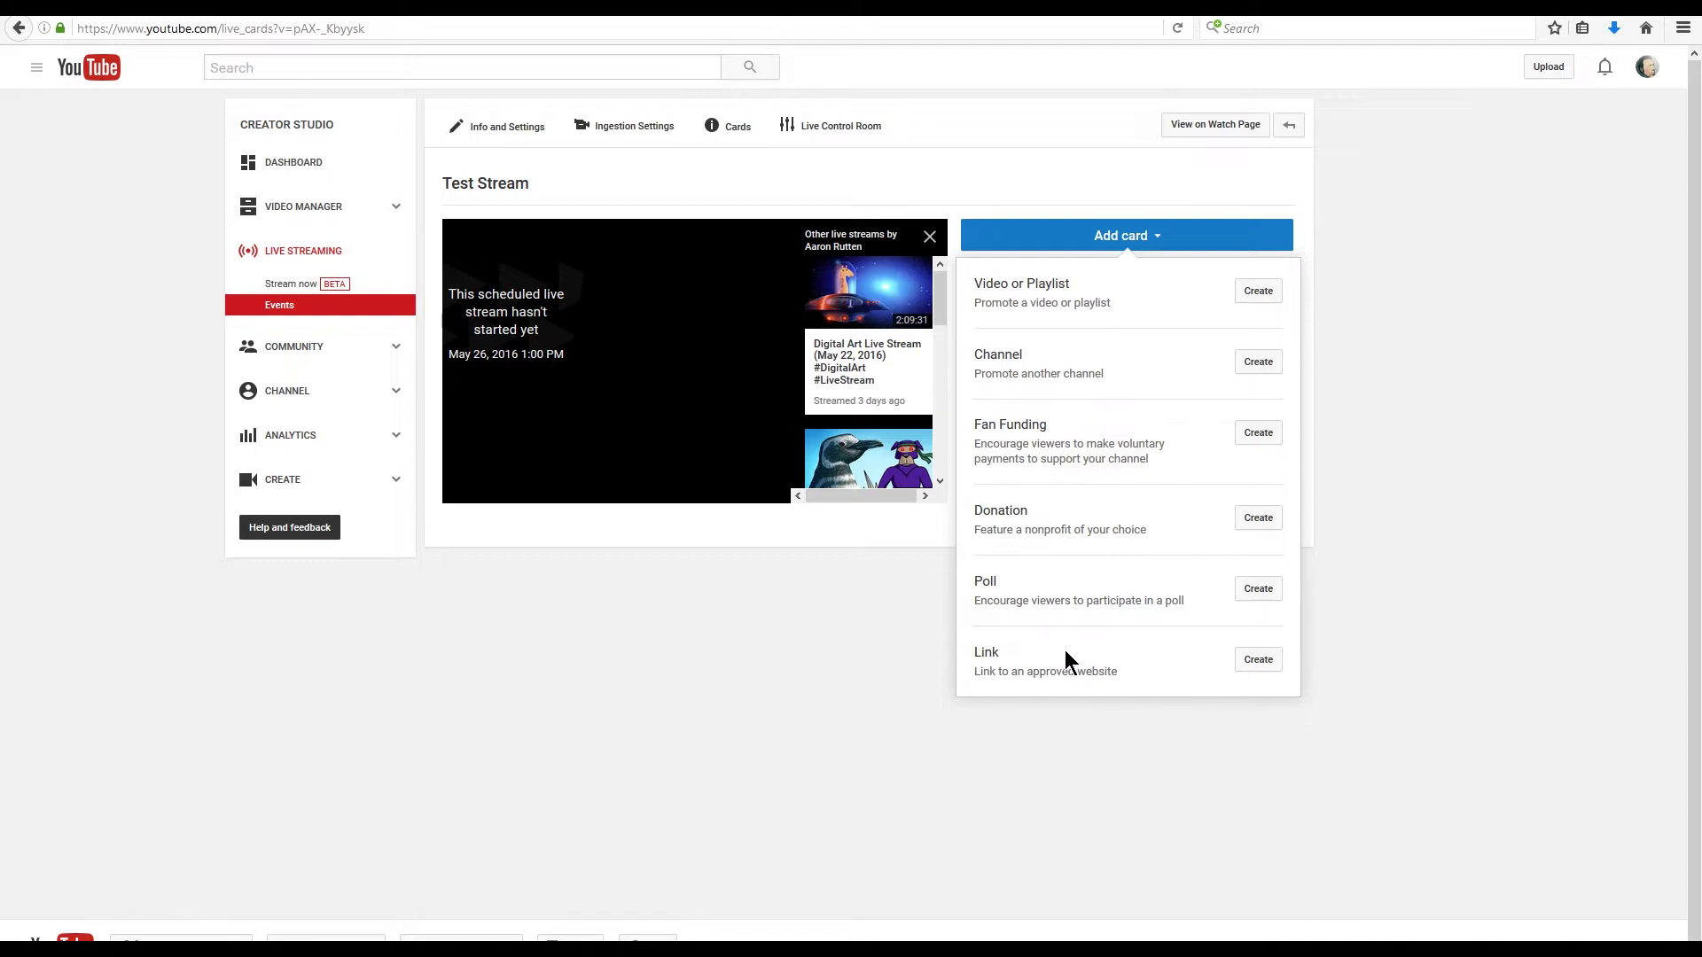
left_click(1258, 292)
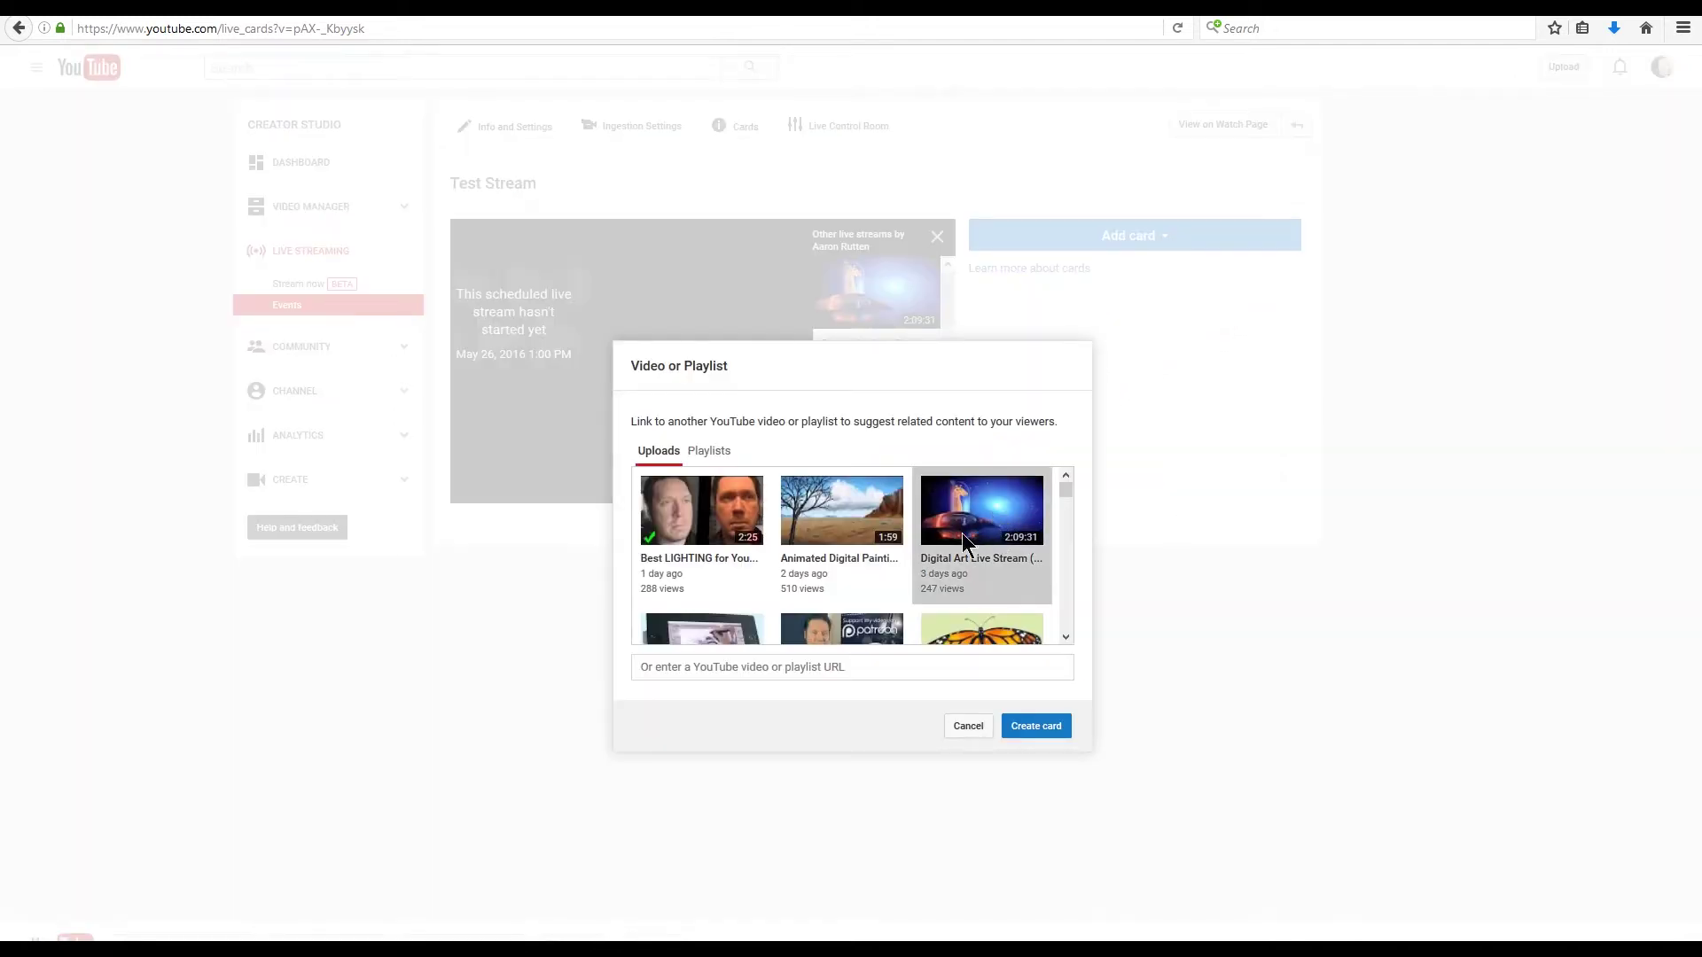
left_click(1028, 729)
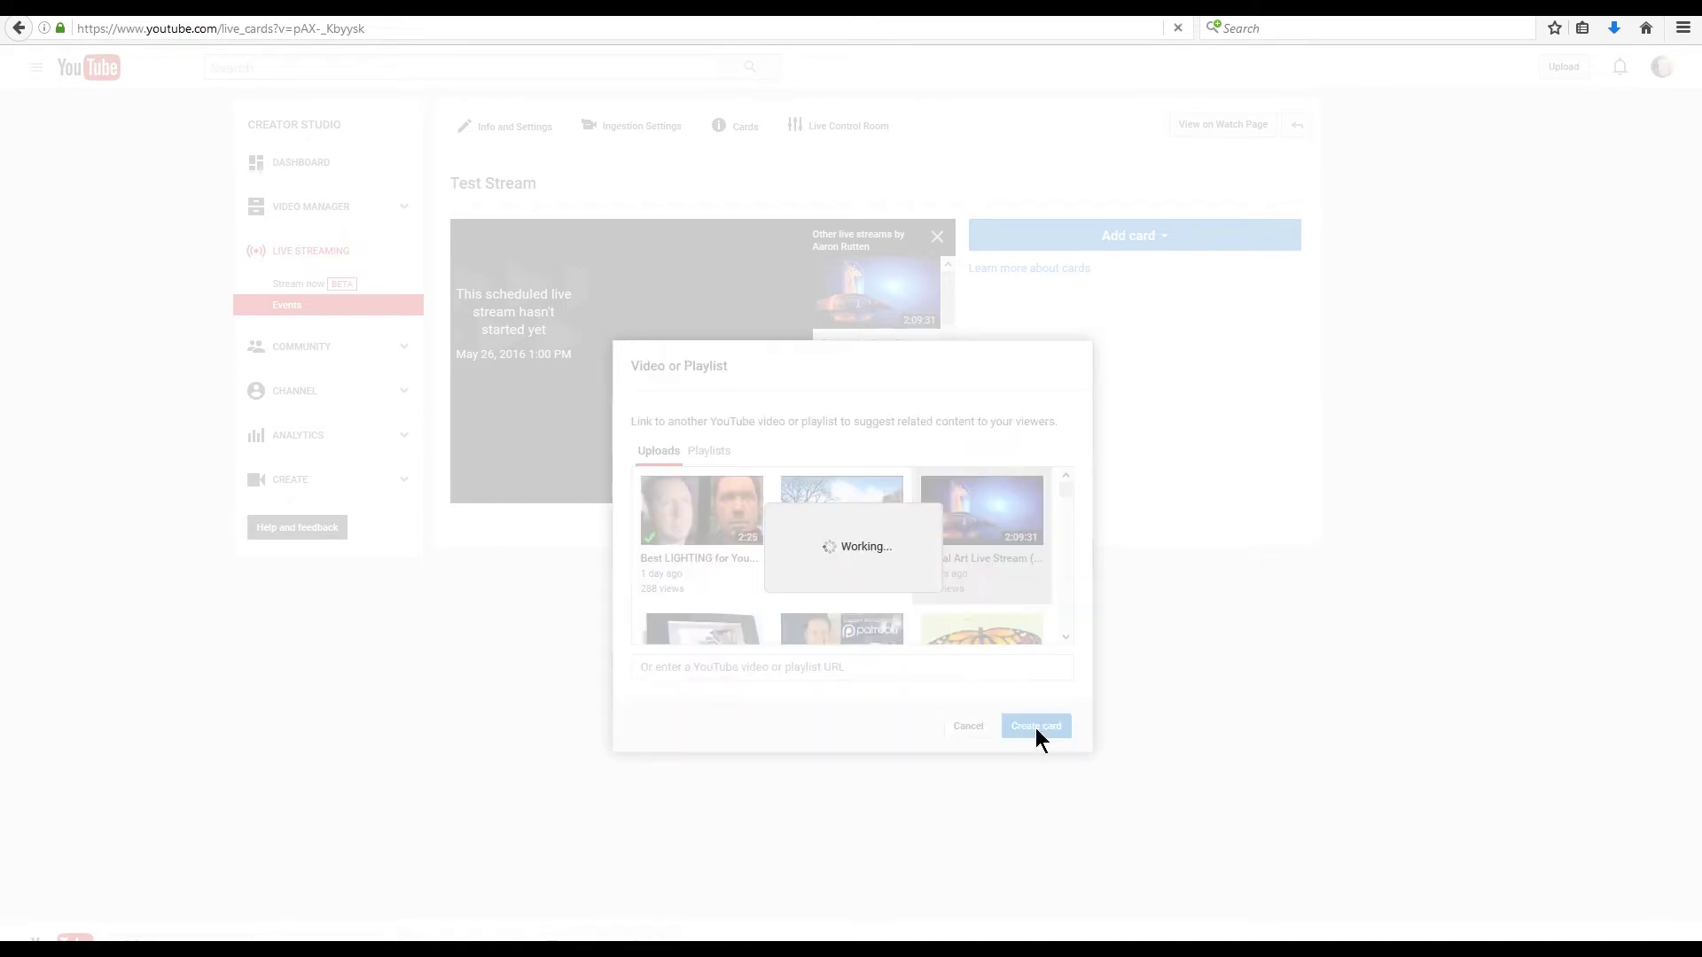
Add a playlist card to the Test Stream event promoting the Corel Painter Training Course playlist
left_click(1114, 237)
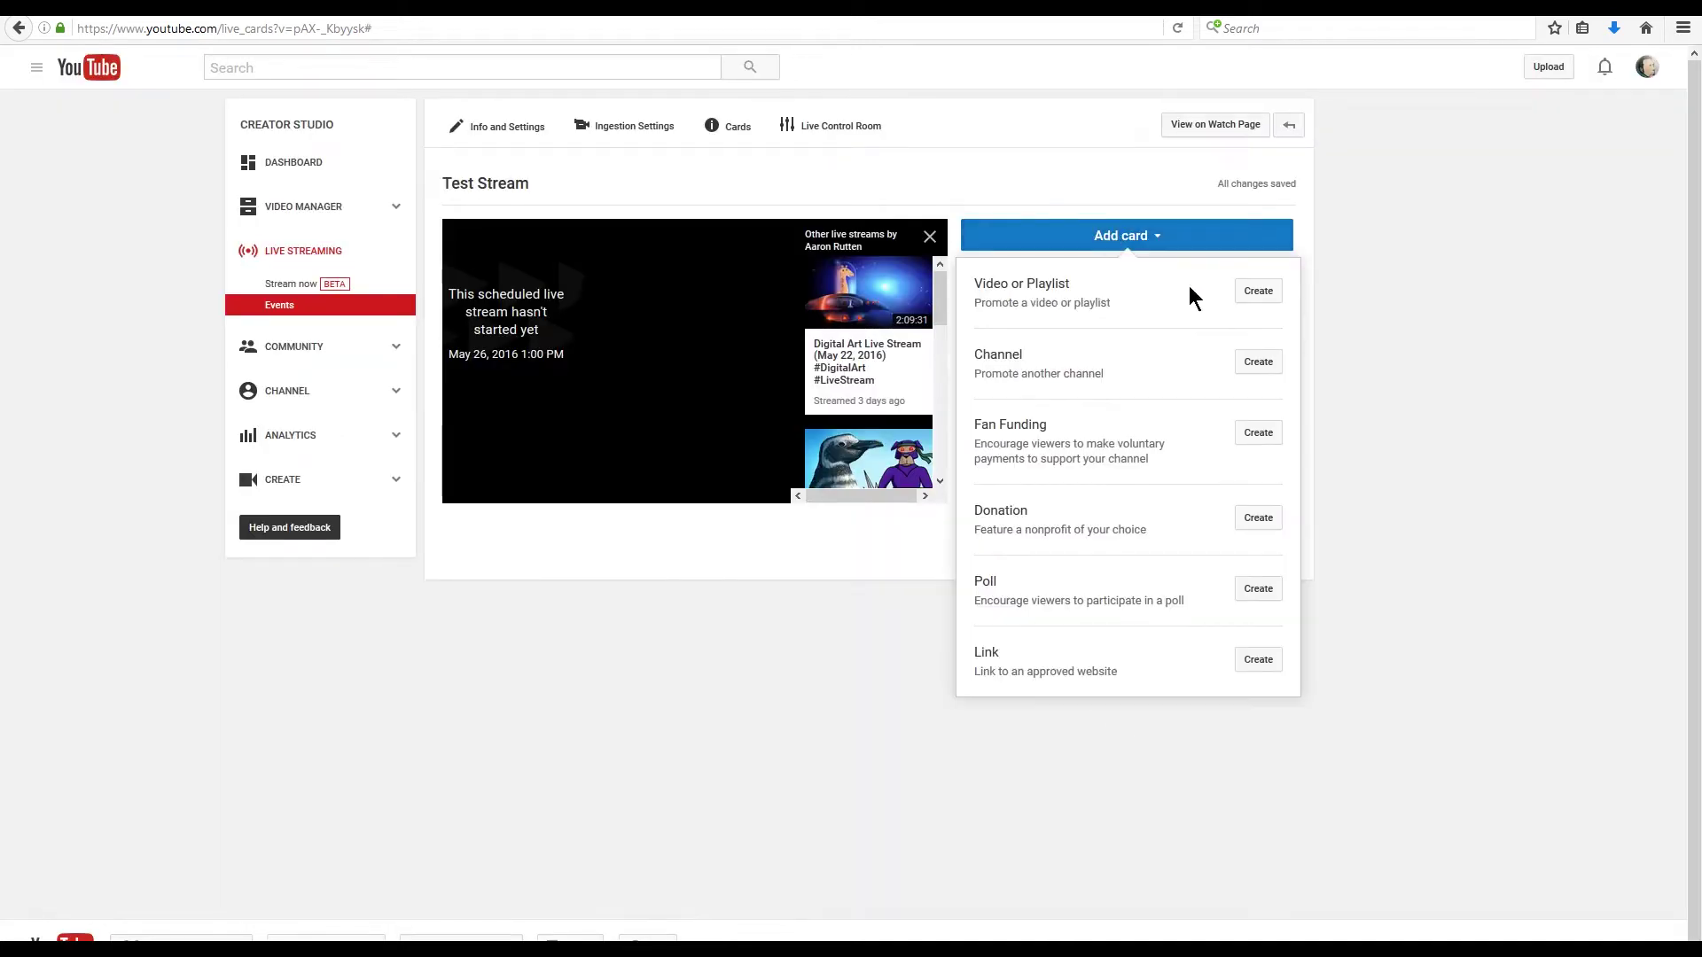
left_click(1257, 294)
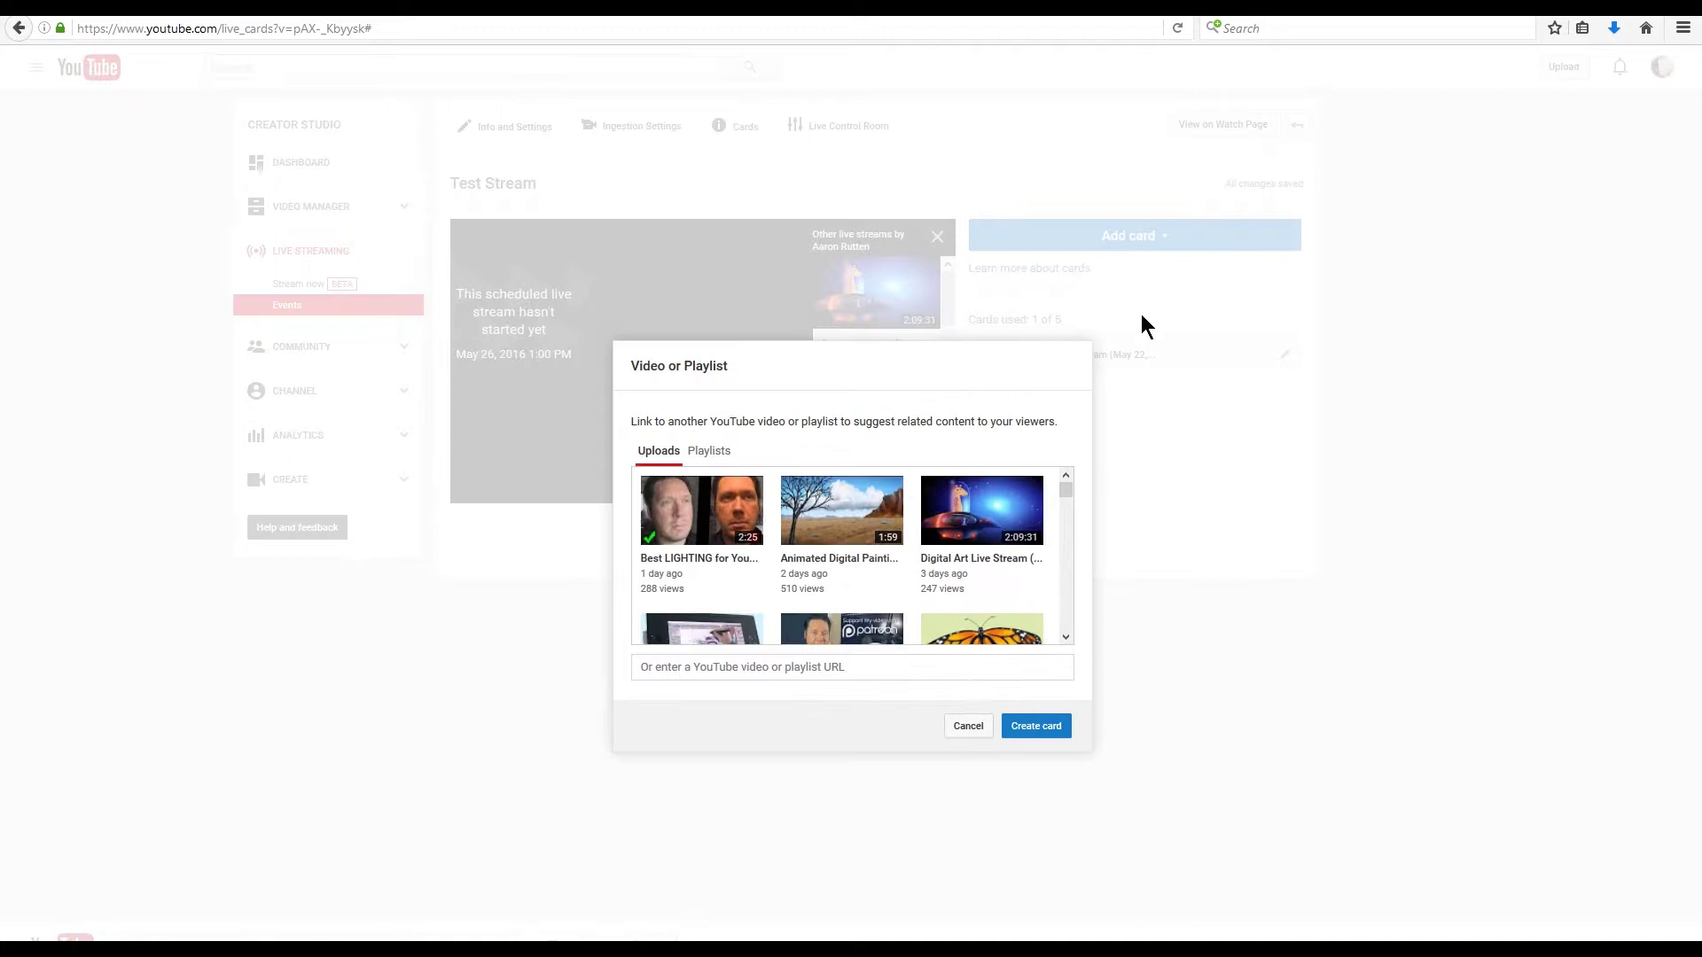
left_click(714, 454)
scroll(662, 541, "down", 3)
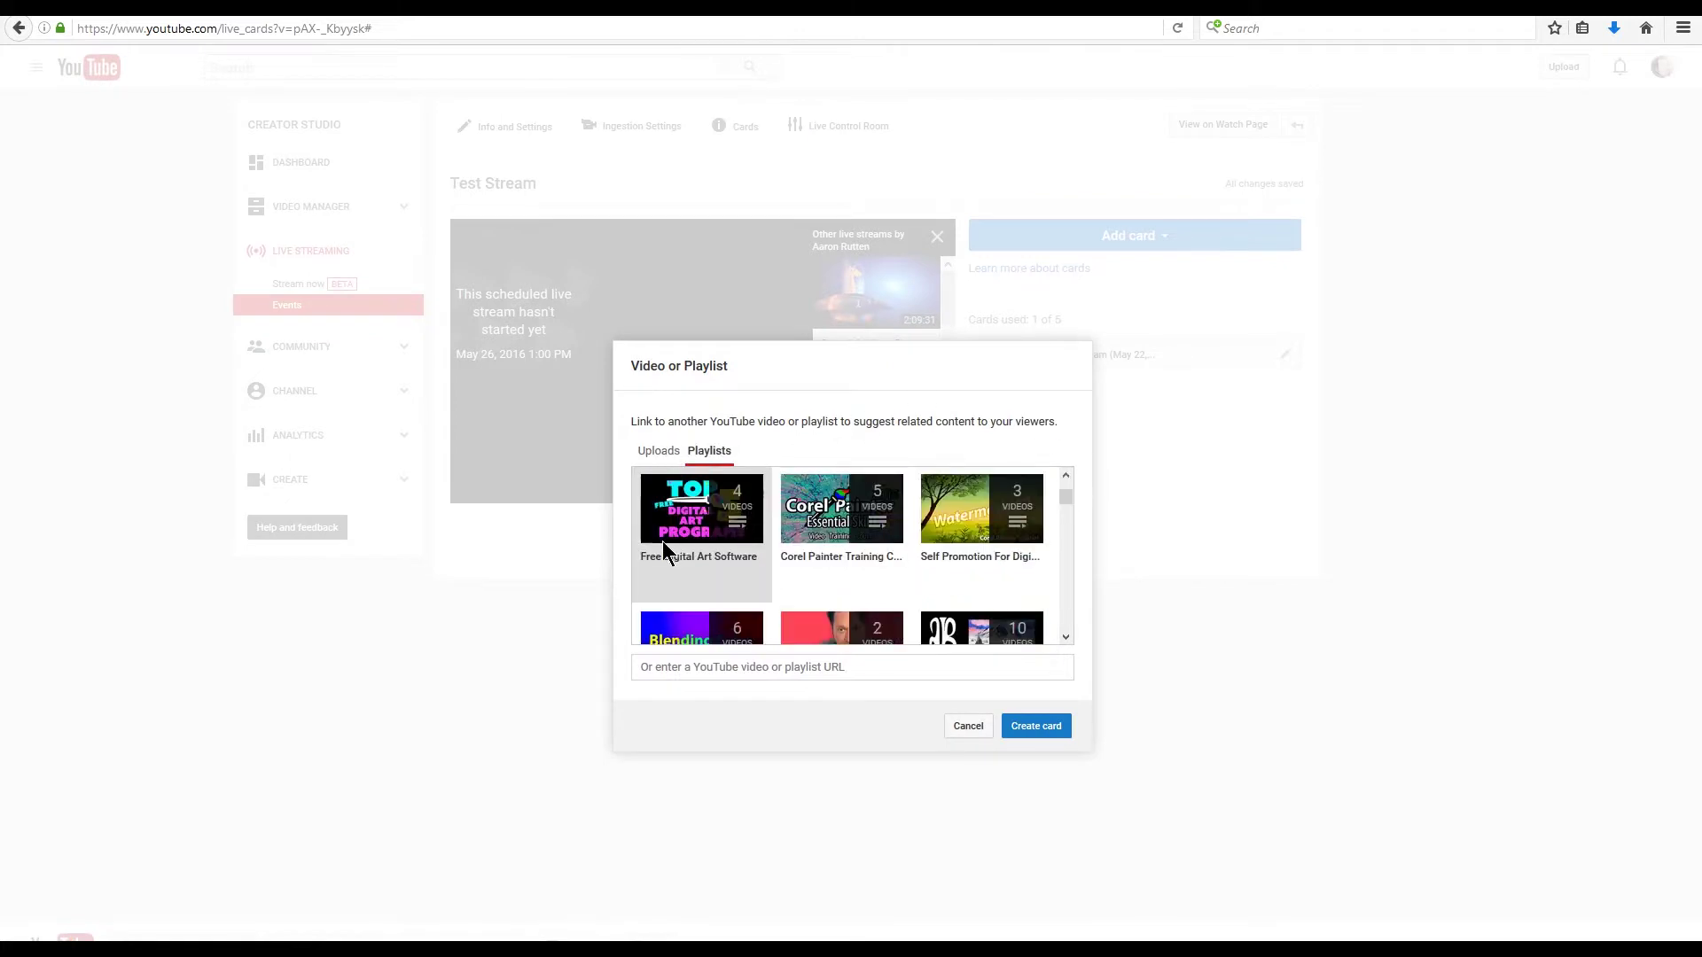
left_click(834, 542)
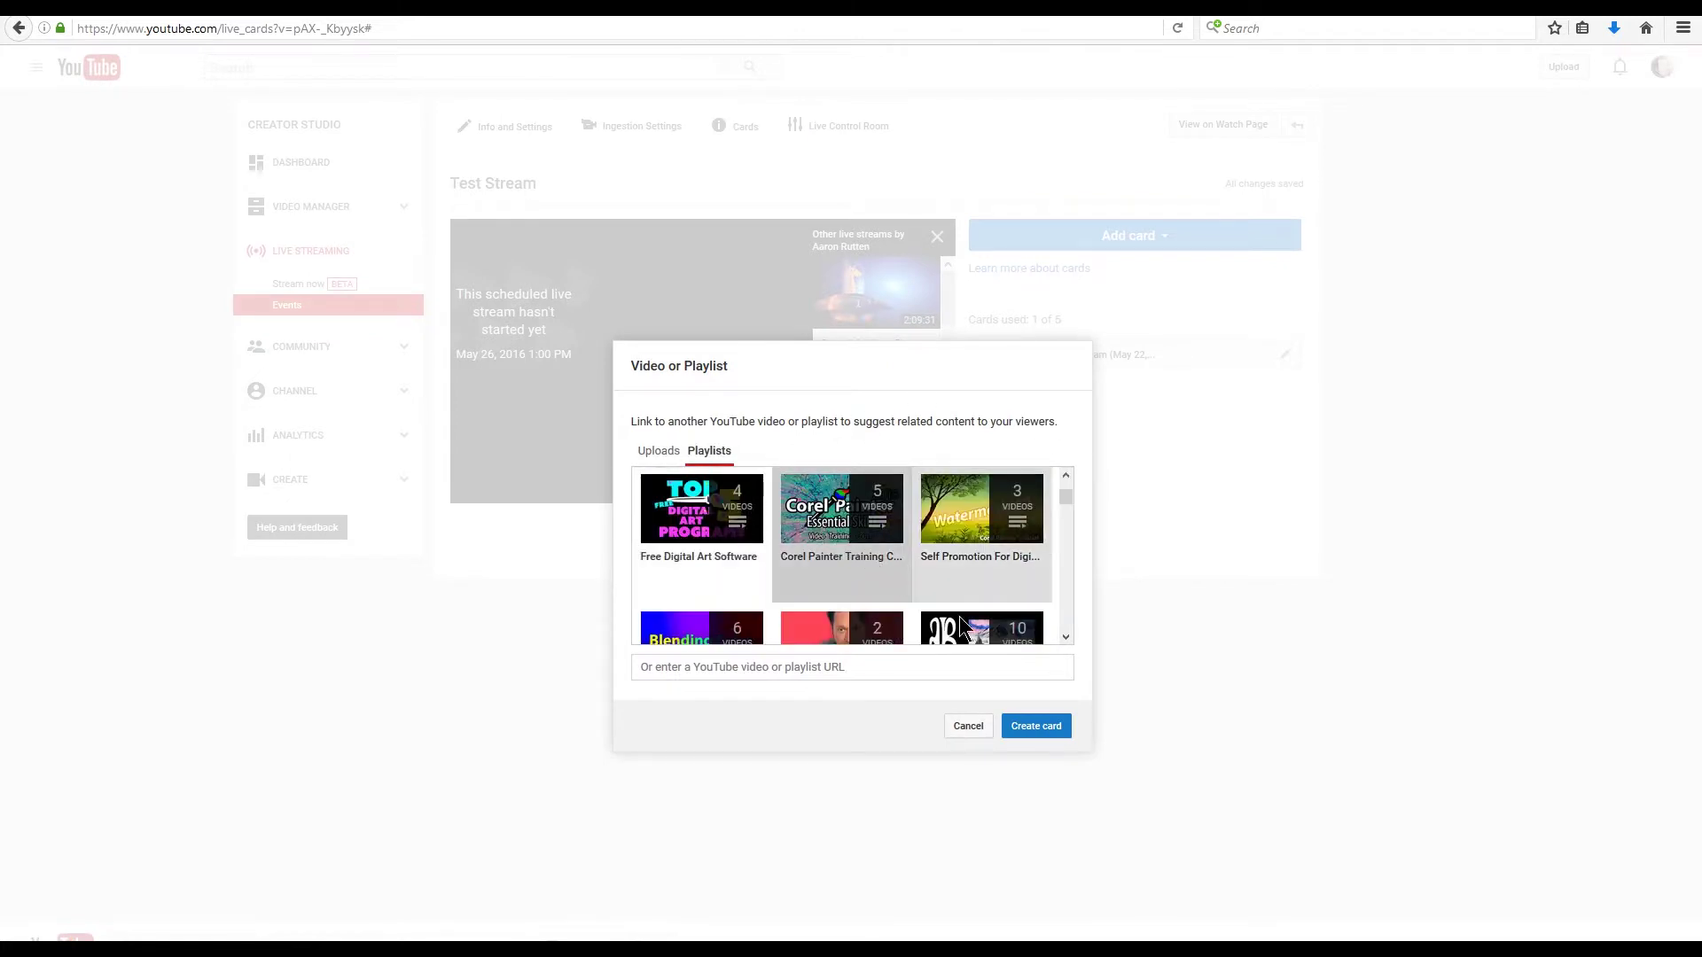
left_click(1033, 727)
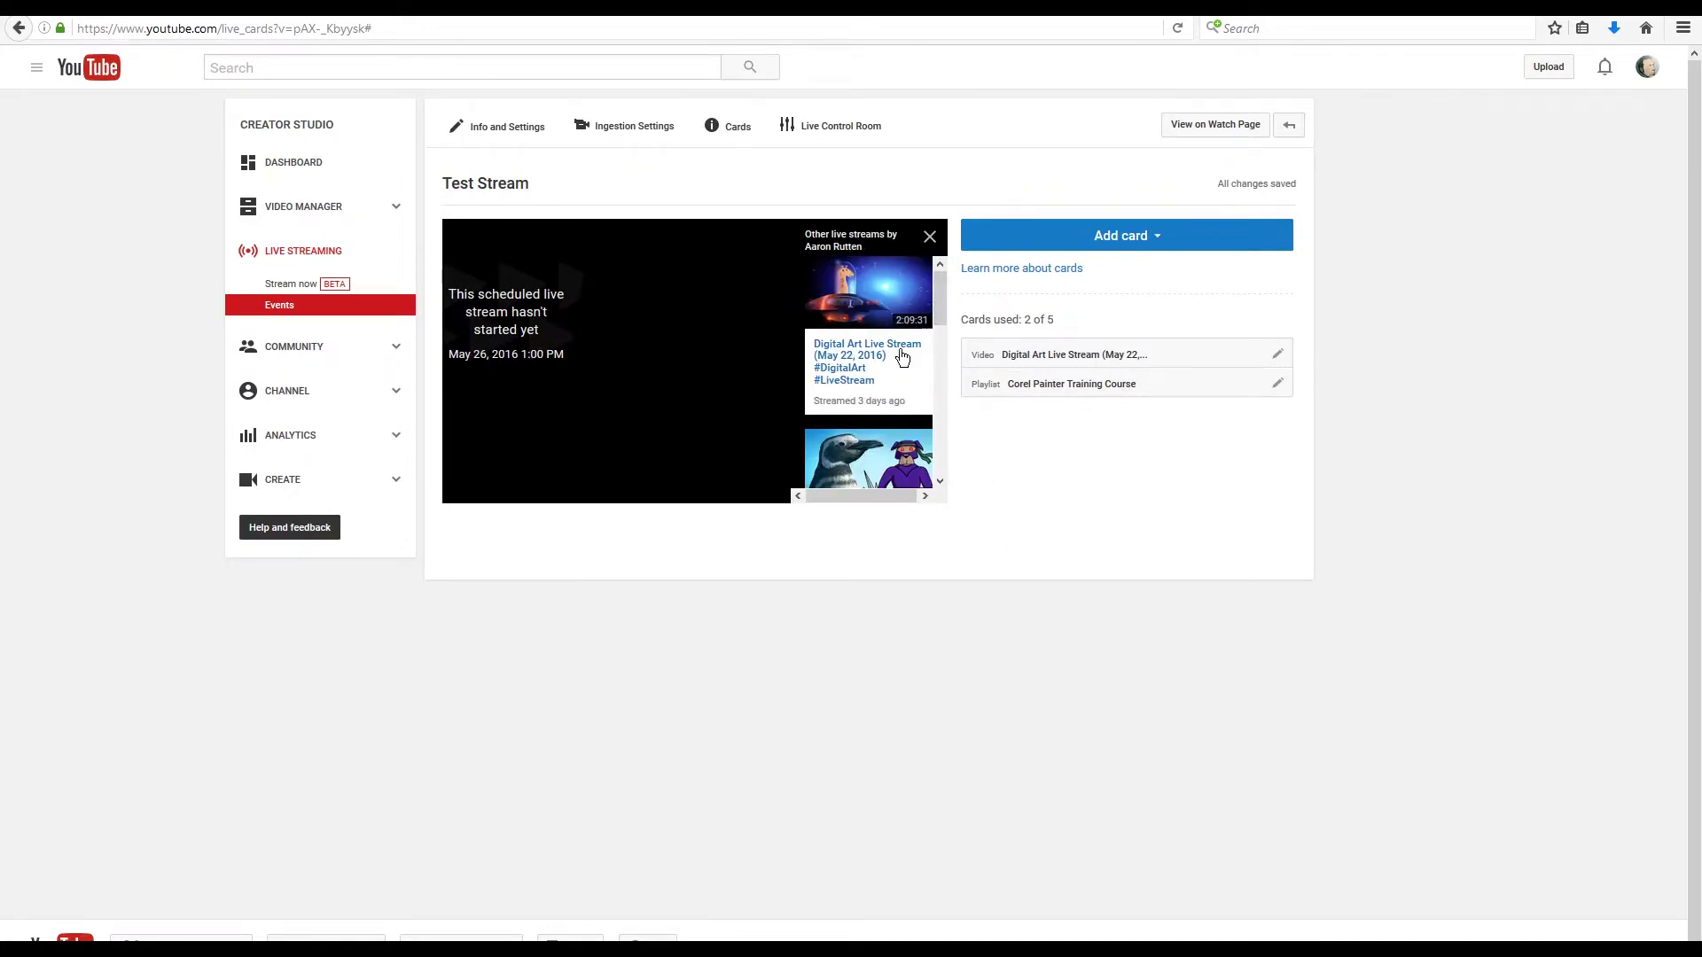
Look through the cards shown in the event's preview player
mouse_move(939, 297)
left_mouse_down()
mouse_move(934, 349)
mouse_move(938, 302)
left_mouse_up()
left_click(847, 365)
left_click(473, 487)
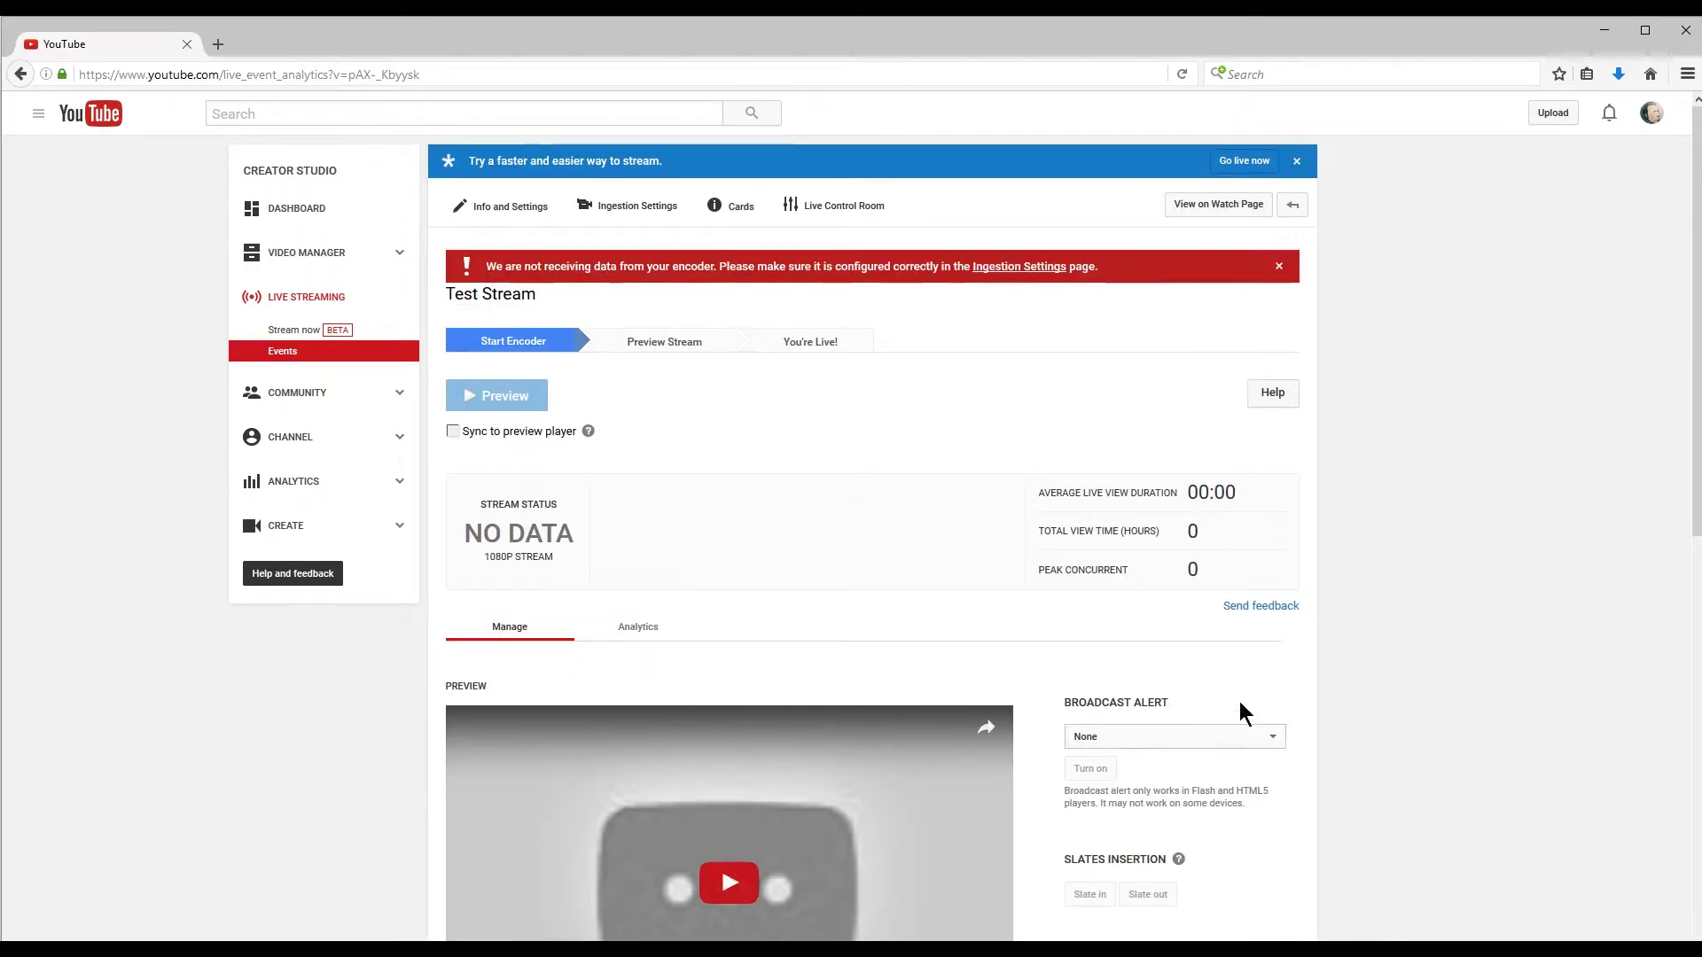
Examine the Live Control Room's preview and insertion controls and the available broadcast alert messages, leaving the alert set to None
scroll(1675, 619, "down", 4)
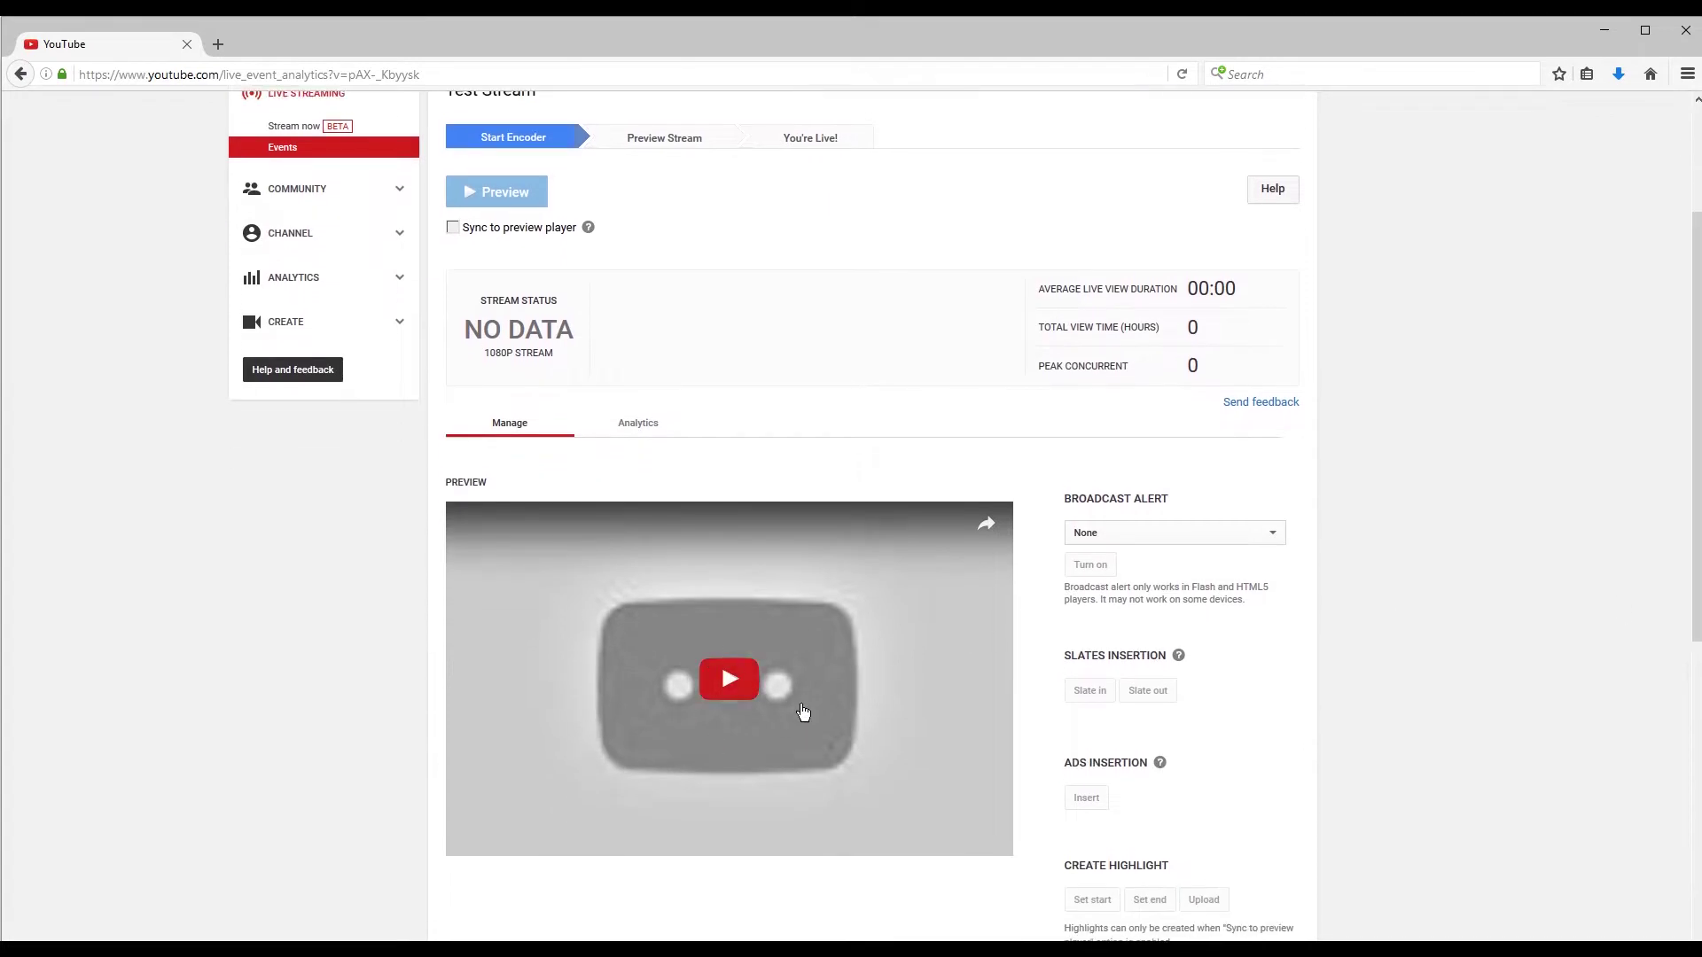
scroll(1693, 501, "up", 5)
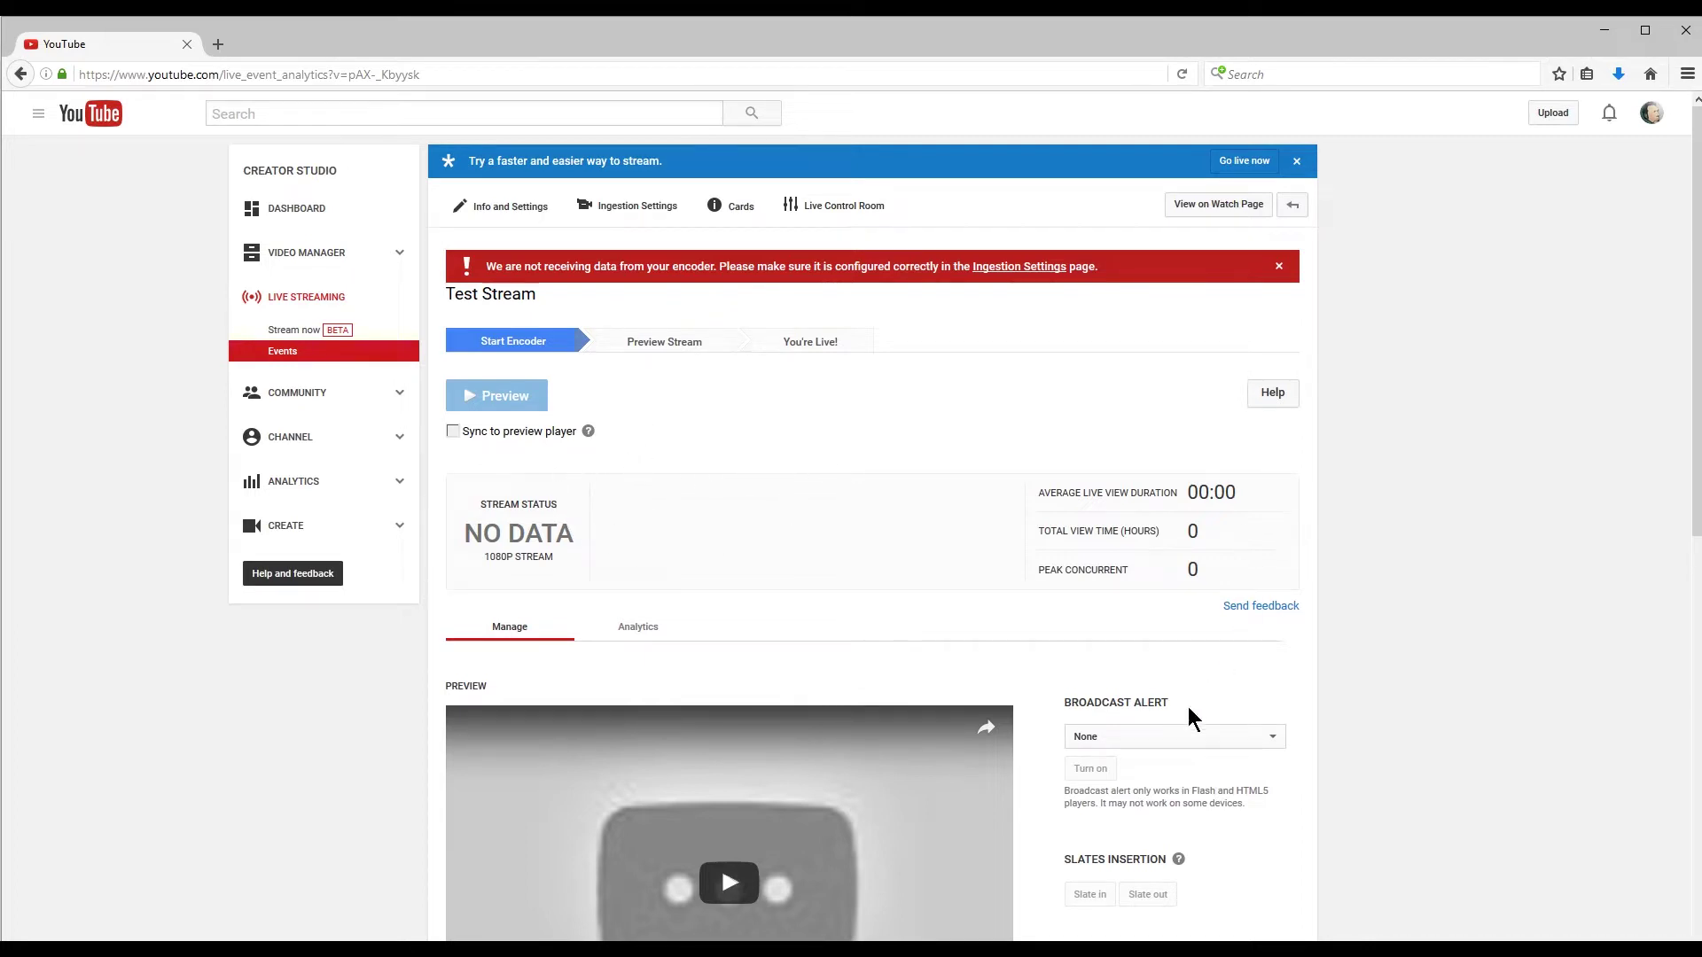
left_click(1177, 736)
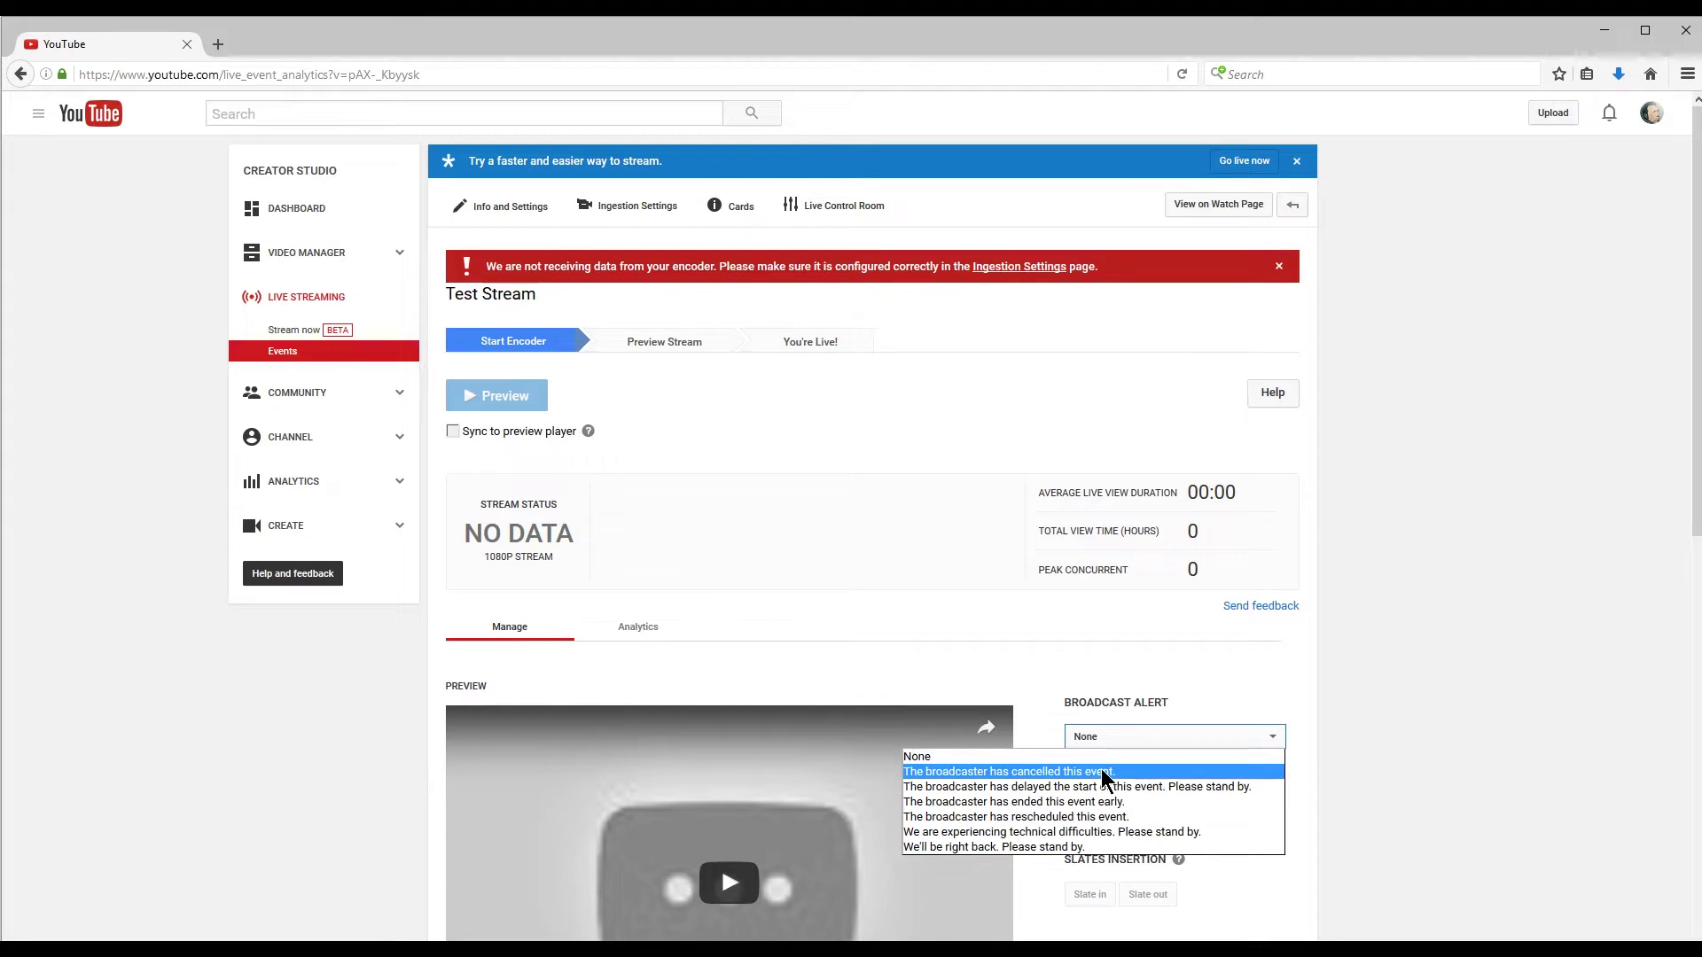
left_click(1360, 748)
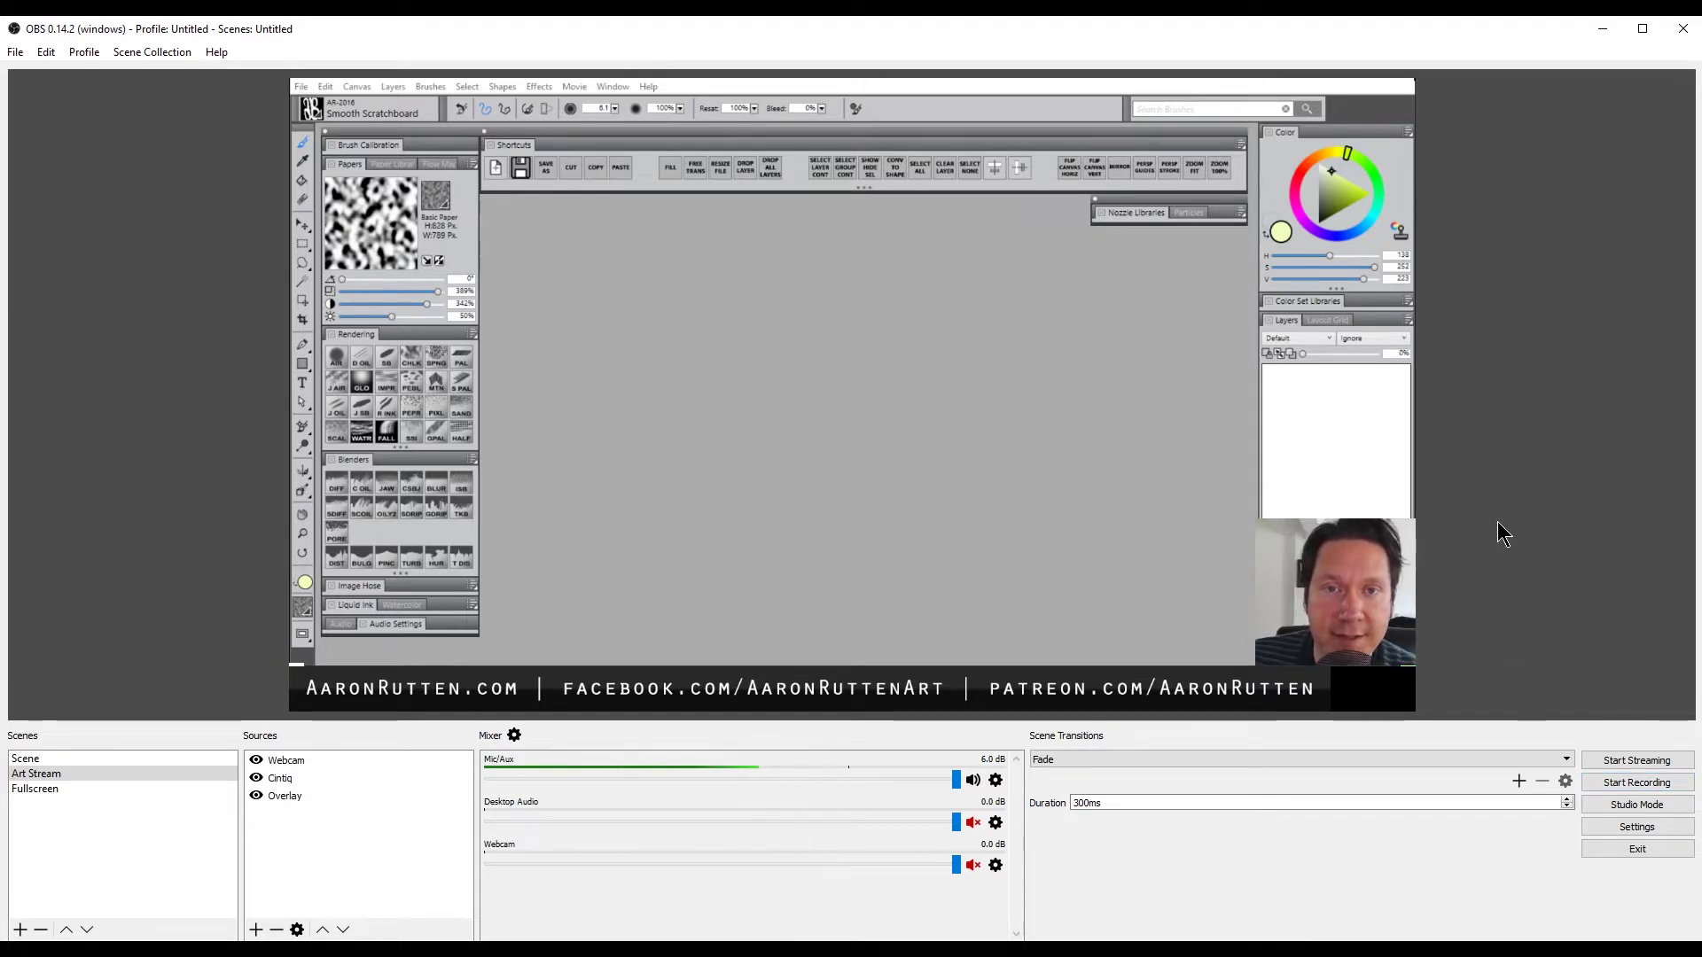
Start streaming from OBS and minimize its window
left_click(1626, 769)
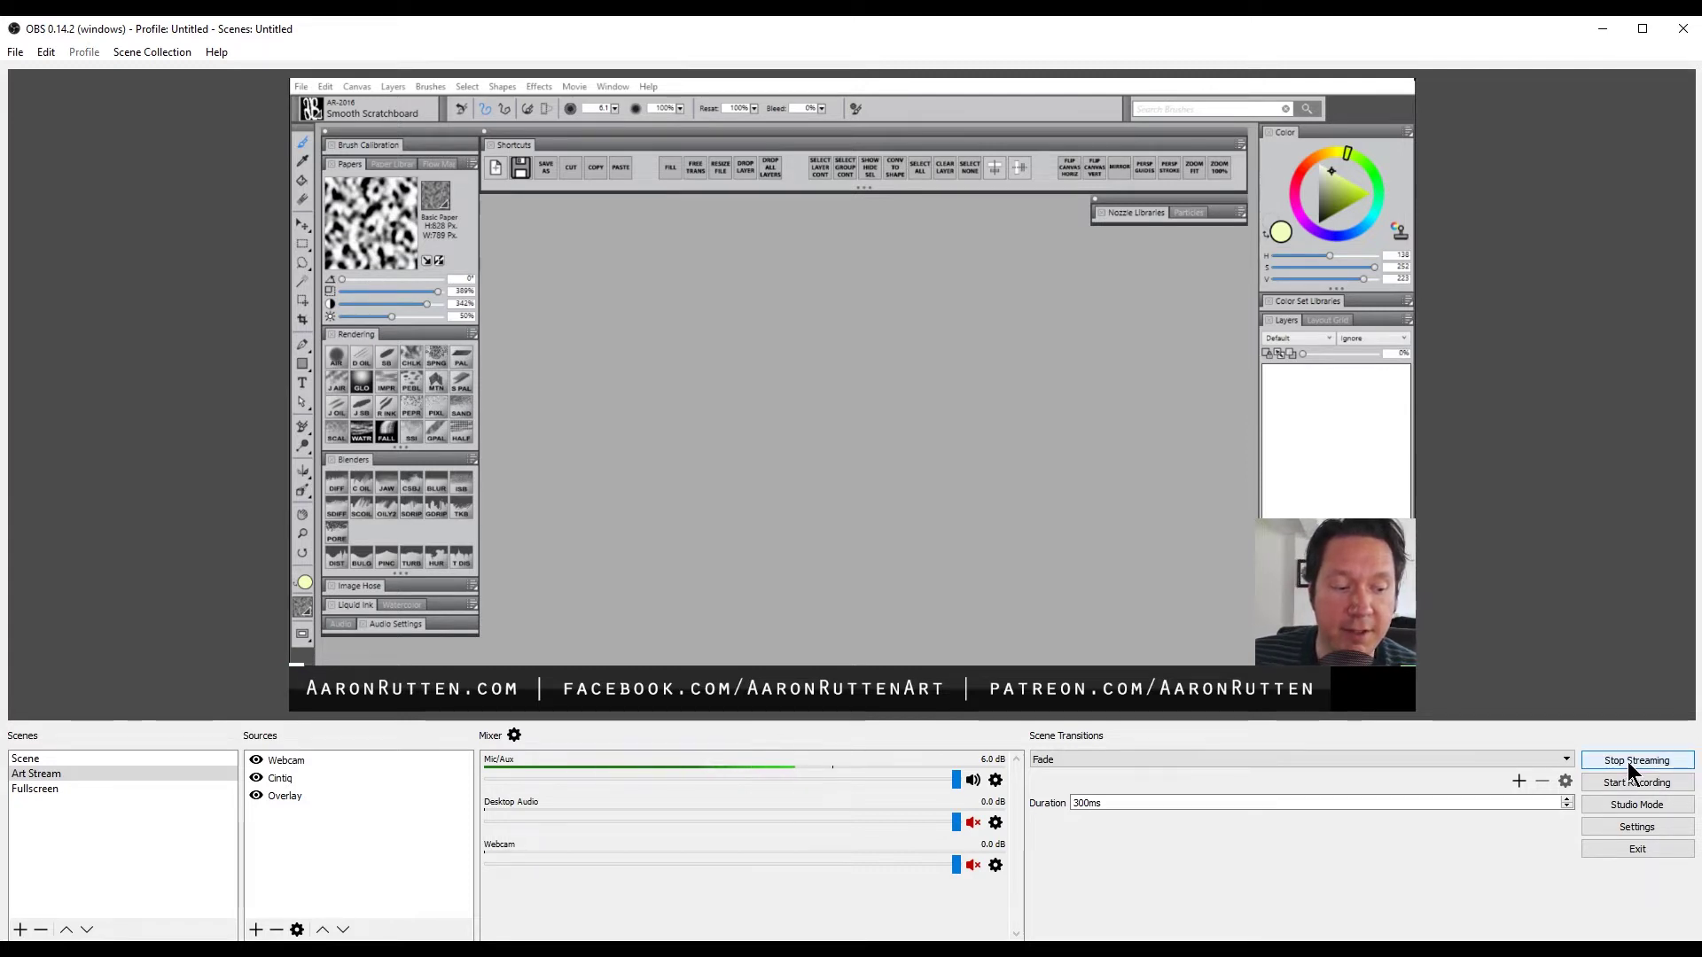
left_click(1601, 35)
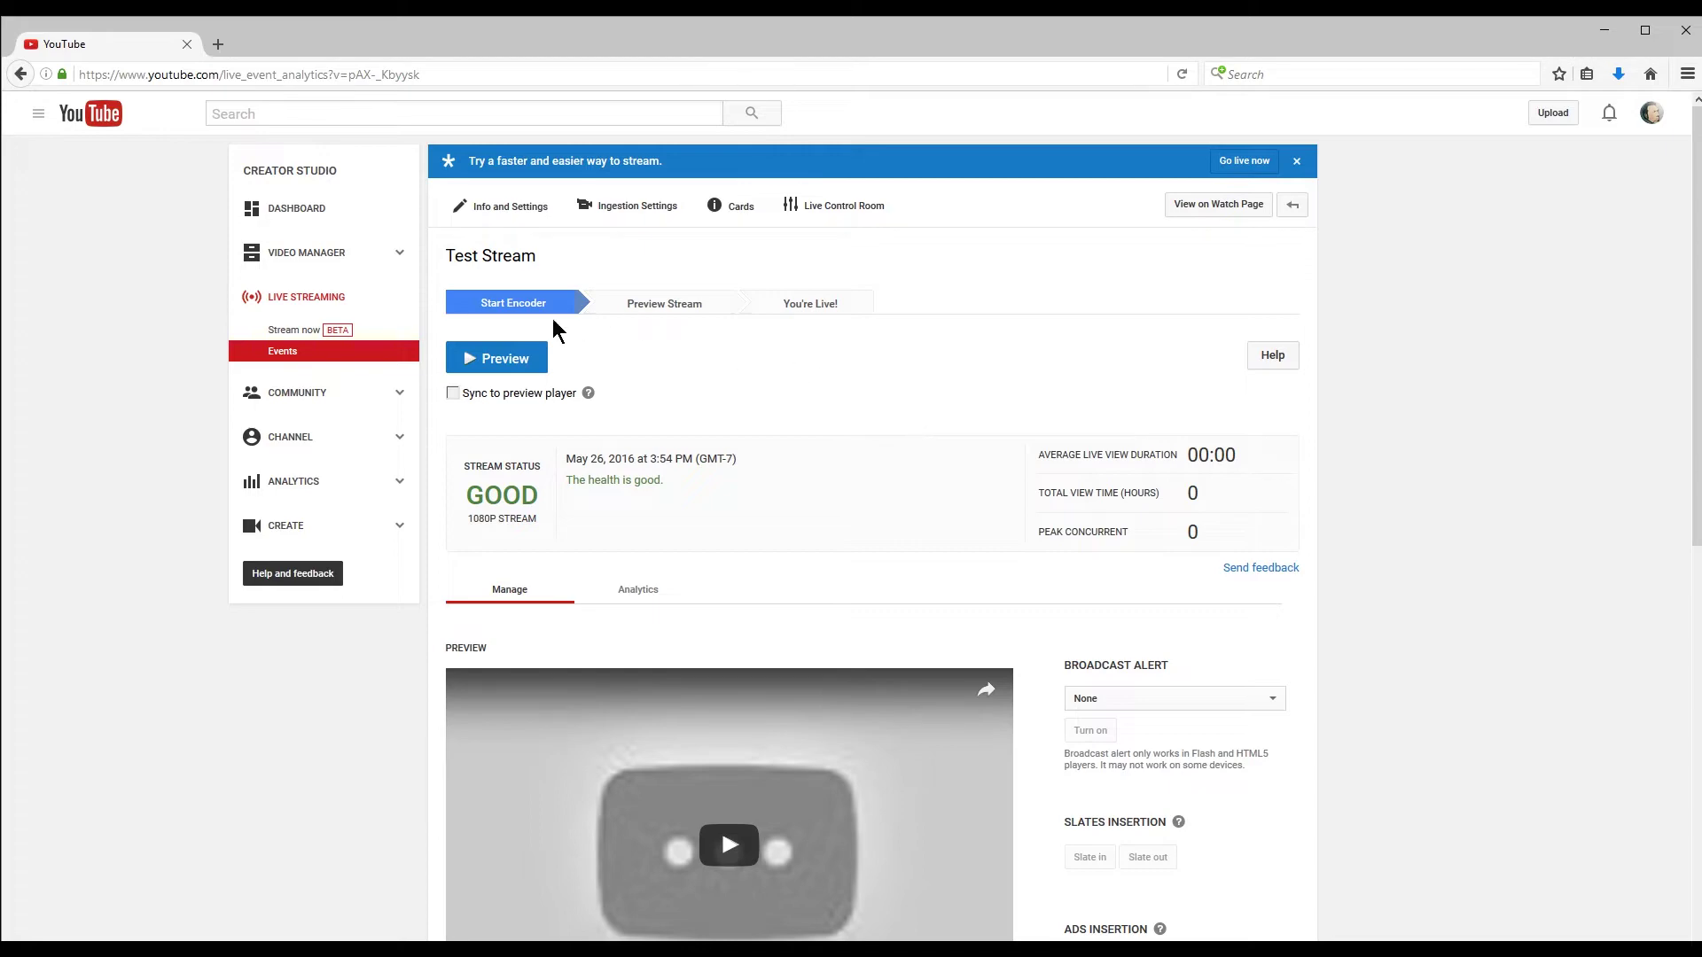
Start the preview of the Test Stream event in the Live Control Room and confirm it
scroll(673, 351, "down", 1)
left_click(503, 361)
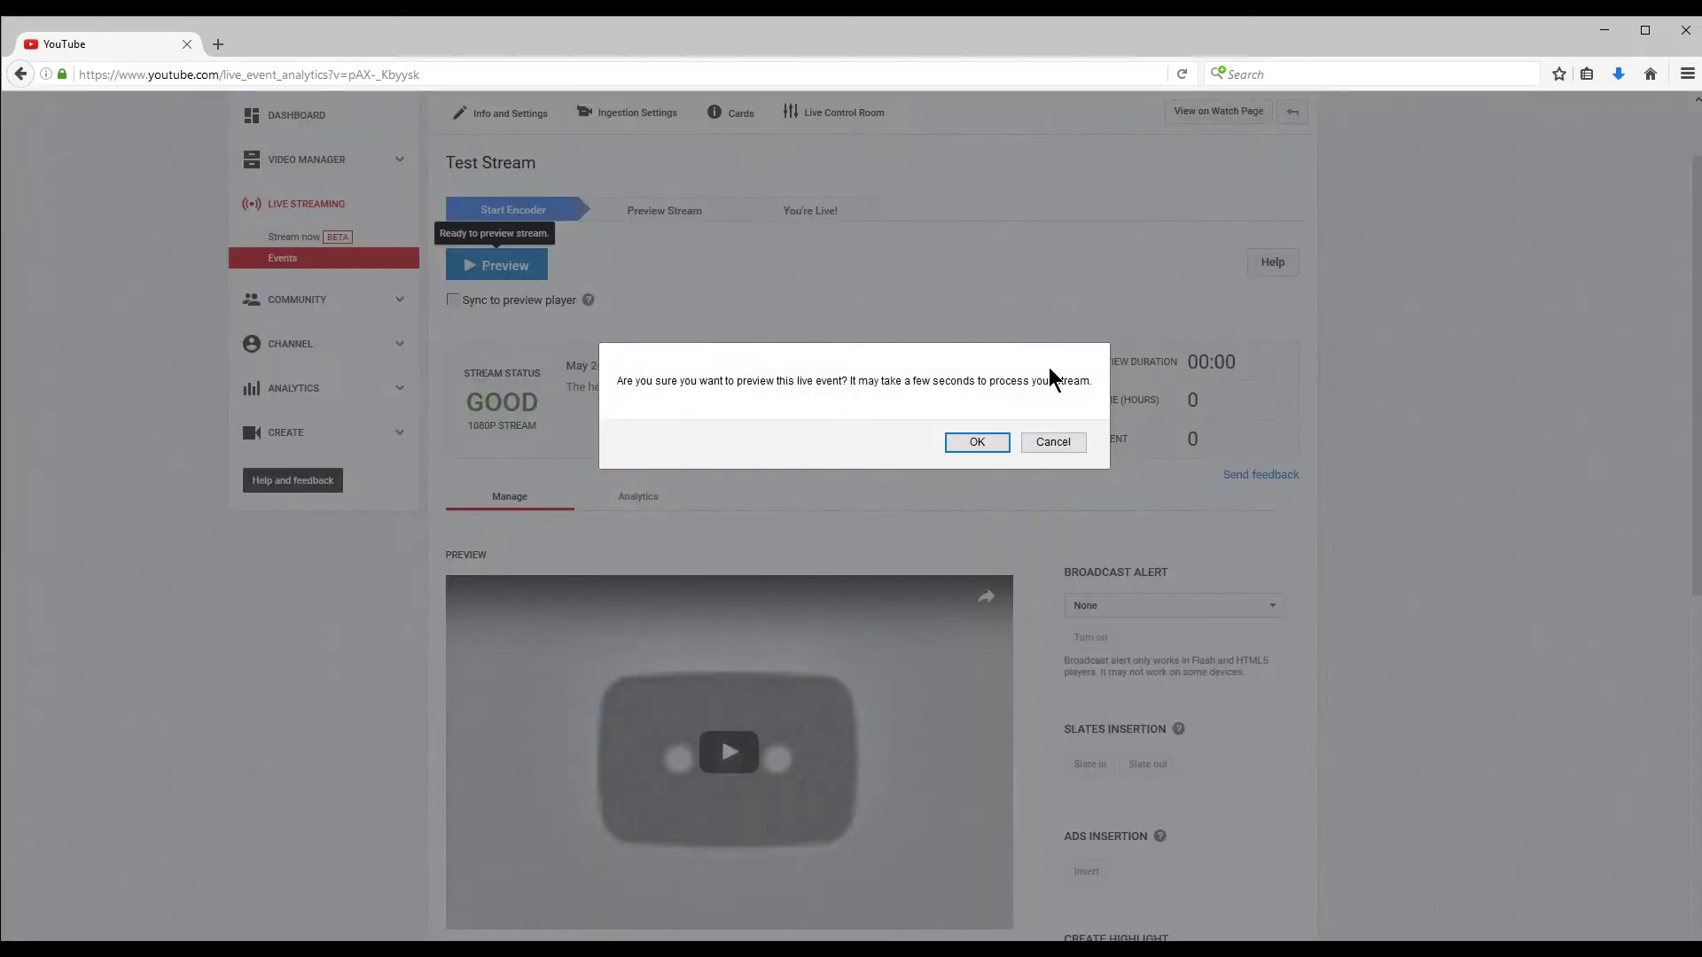
left_click(976, 441)
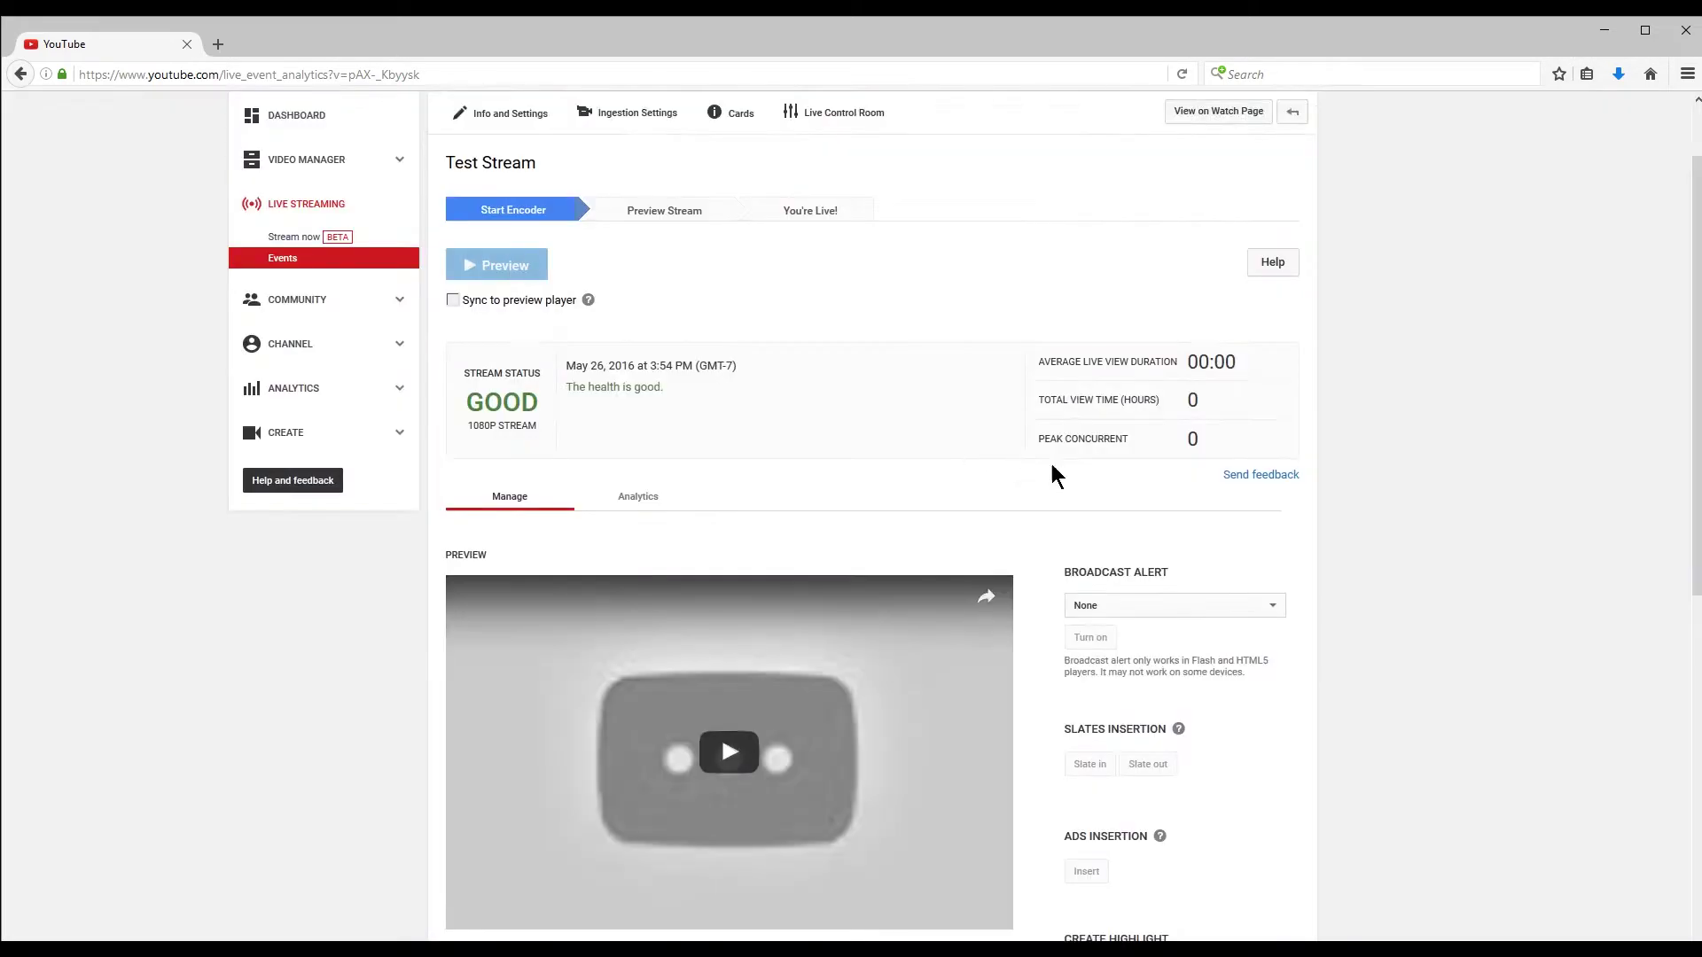
scroll(1672, 463, "down", 1)
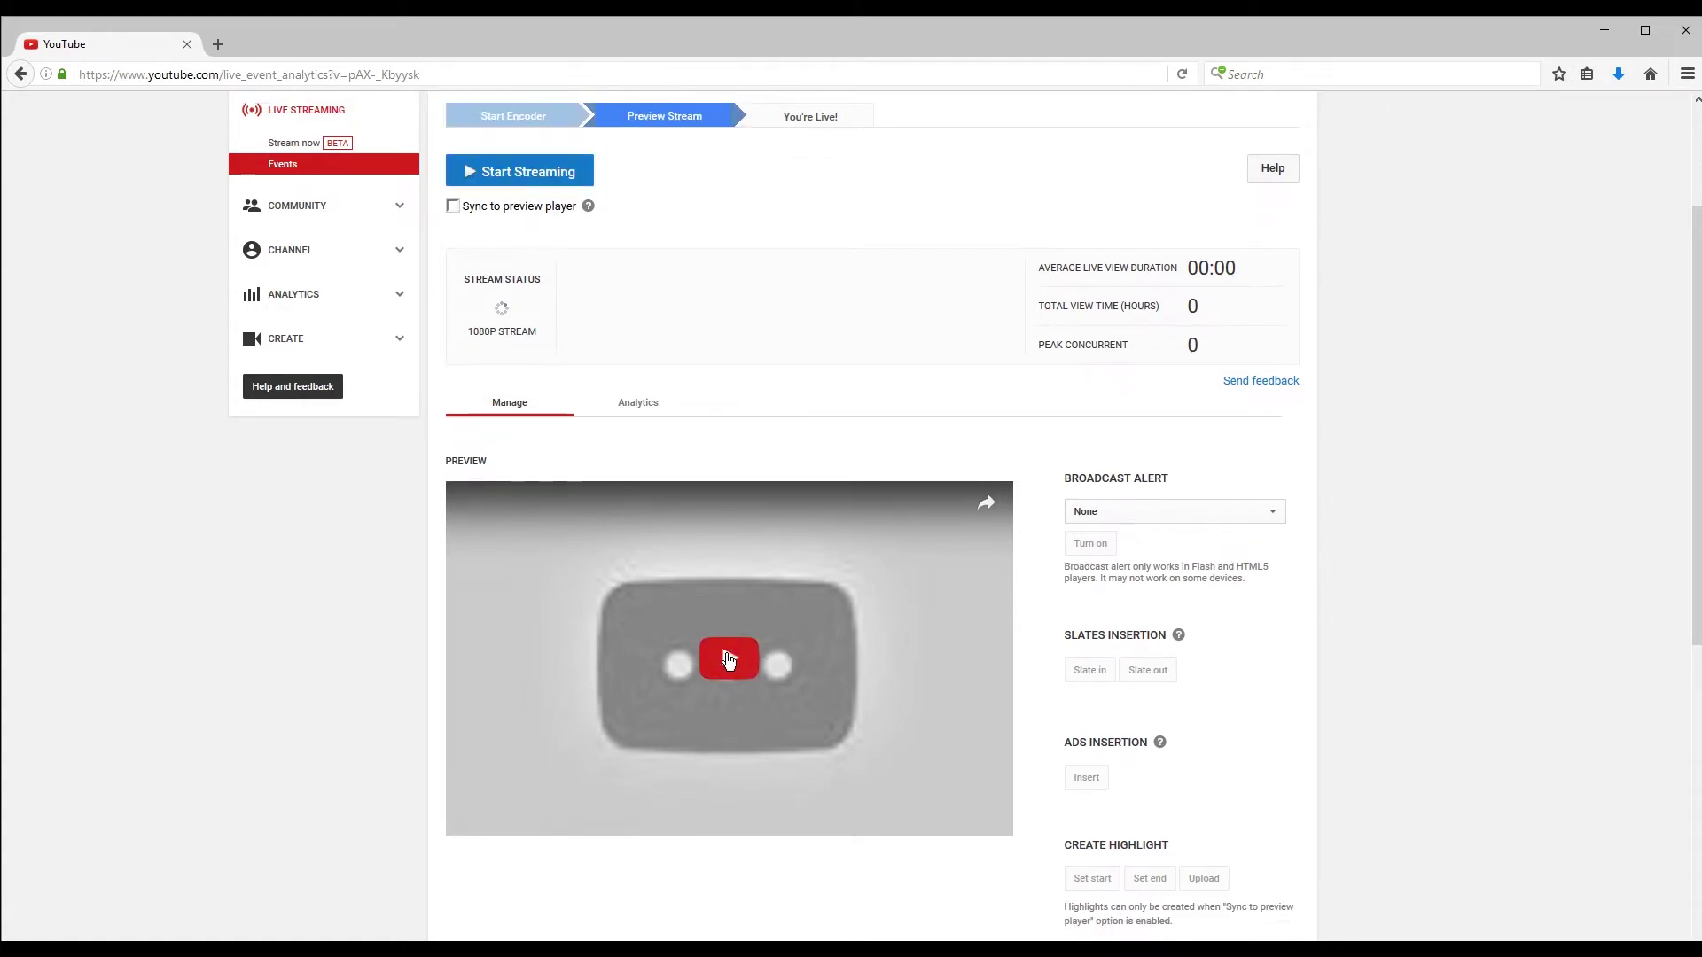
Play the Test Stream preview to check the incoming picture, pausing and muting the player
left_click(728, 661)
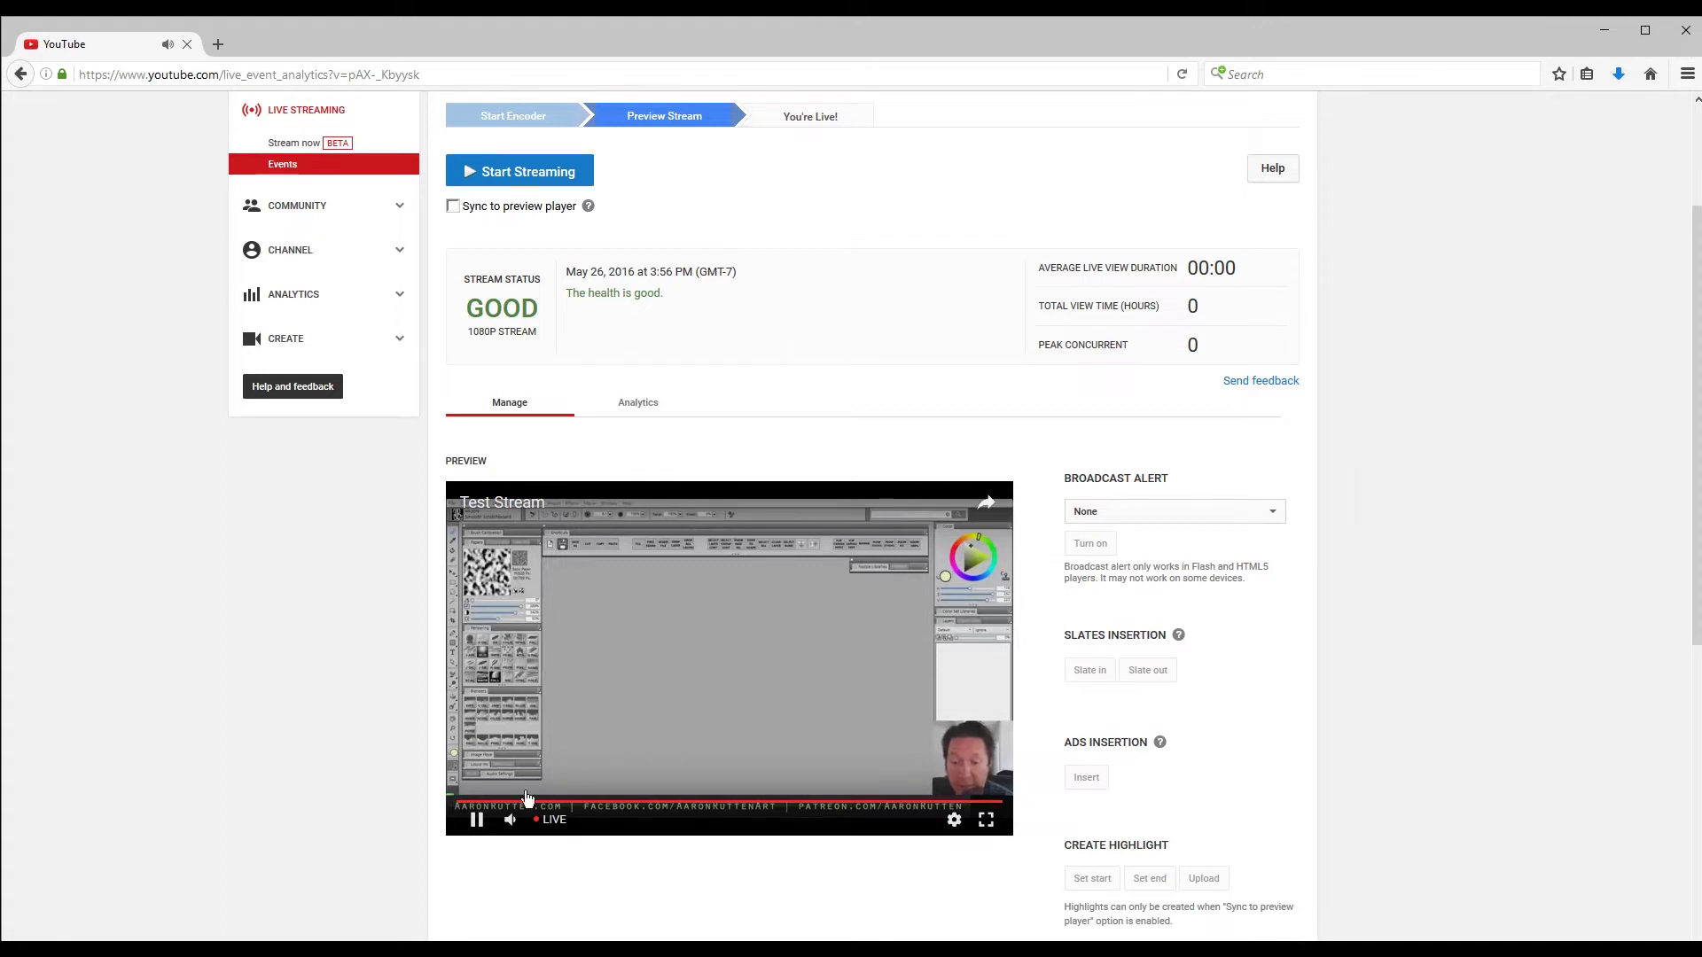
left_click(476, 822)
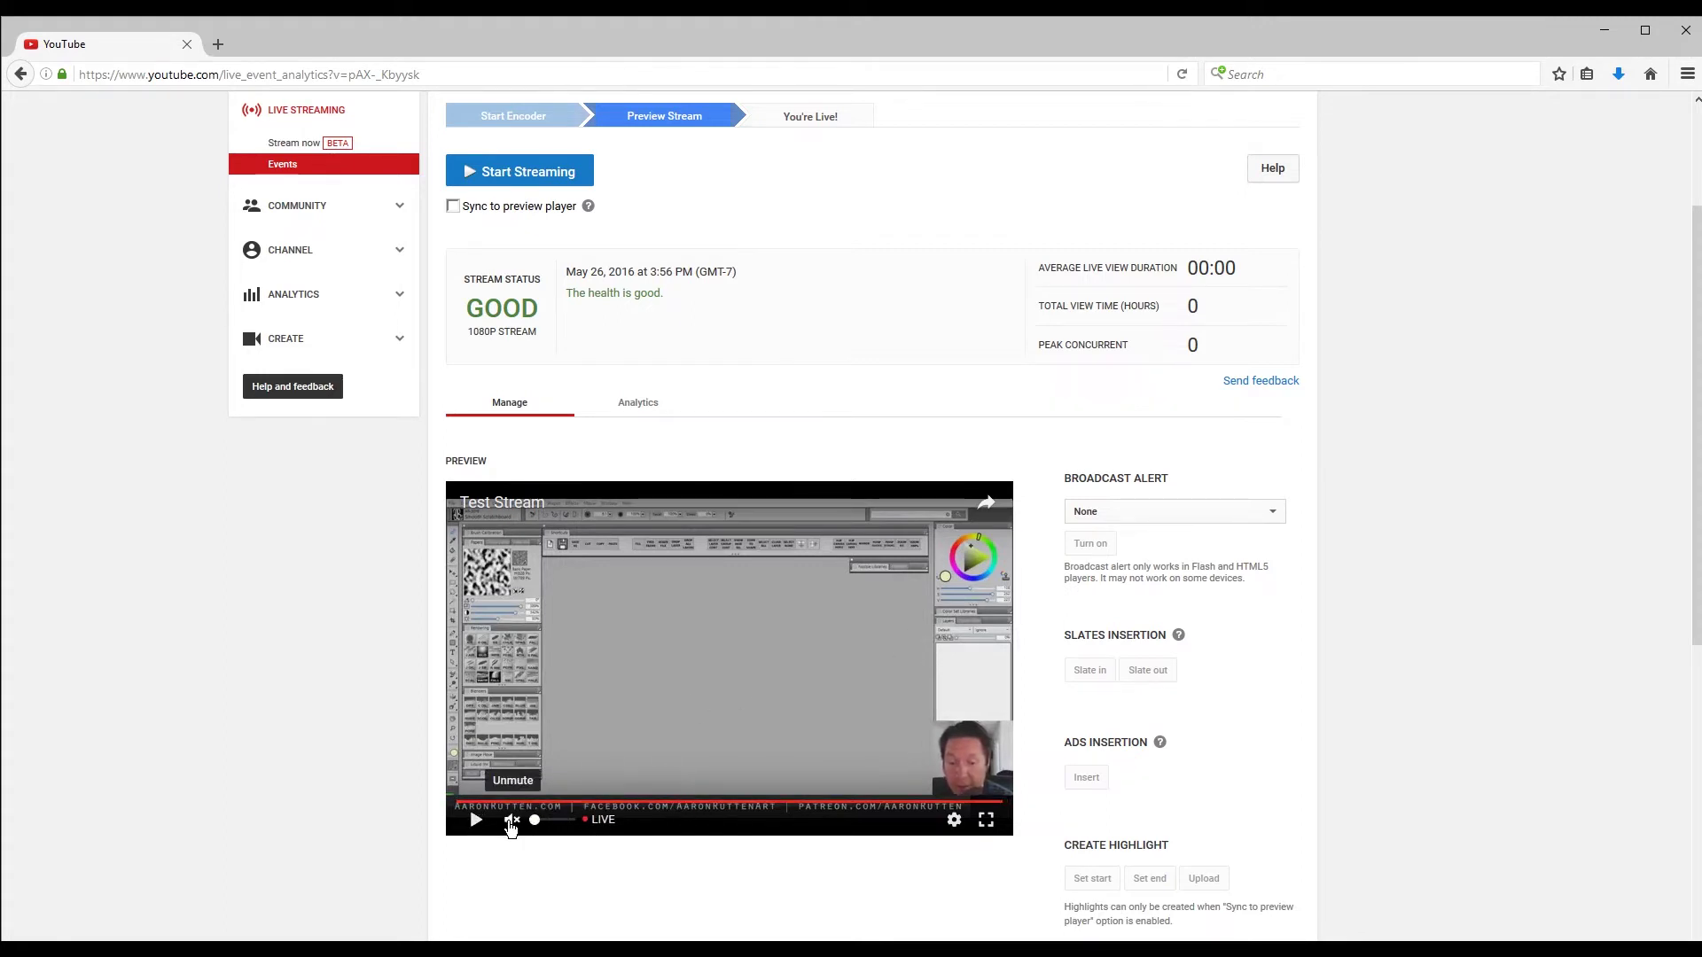
left_click(511, 823)
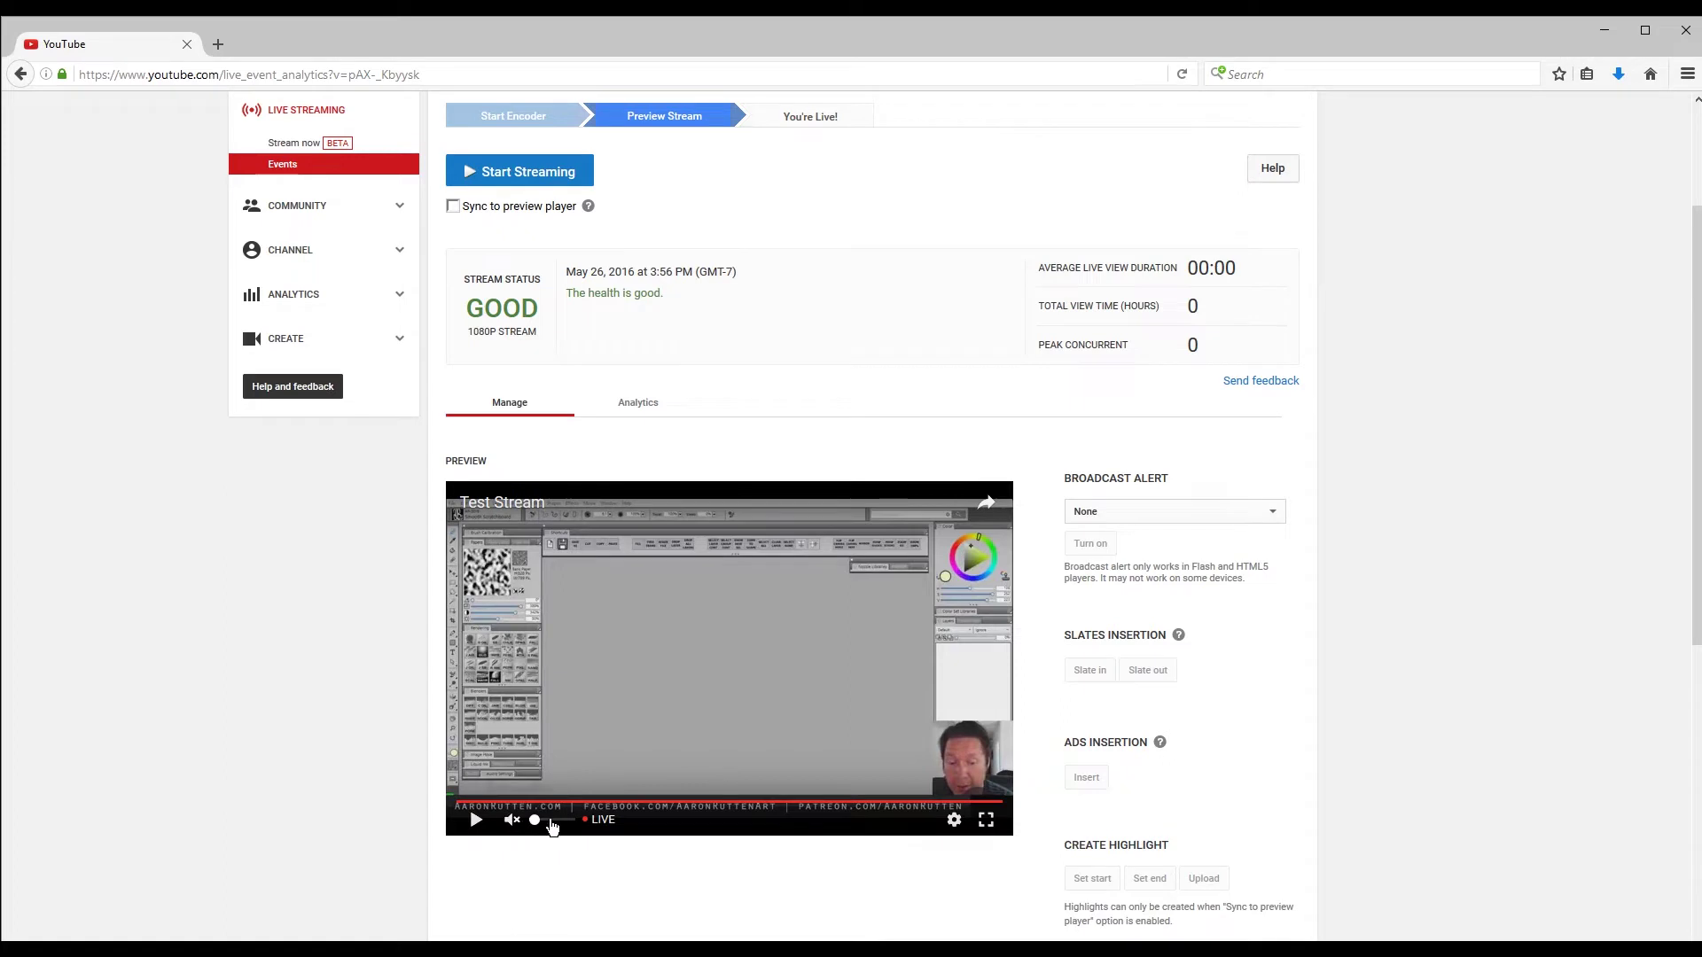
Start streaming the Test Stream live event to take it live and confirm the start
left_click(527, 180)
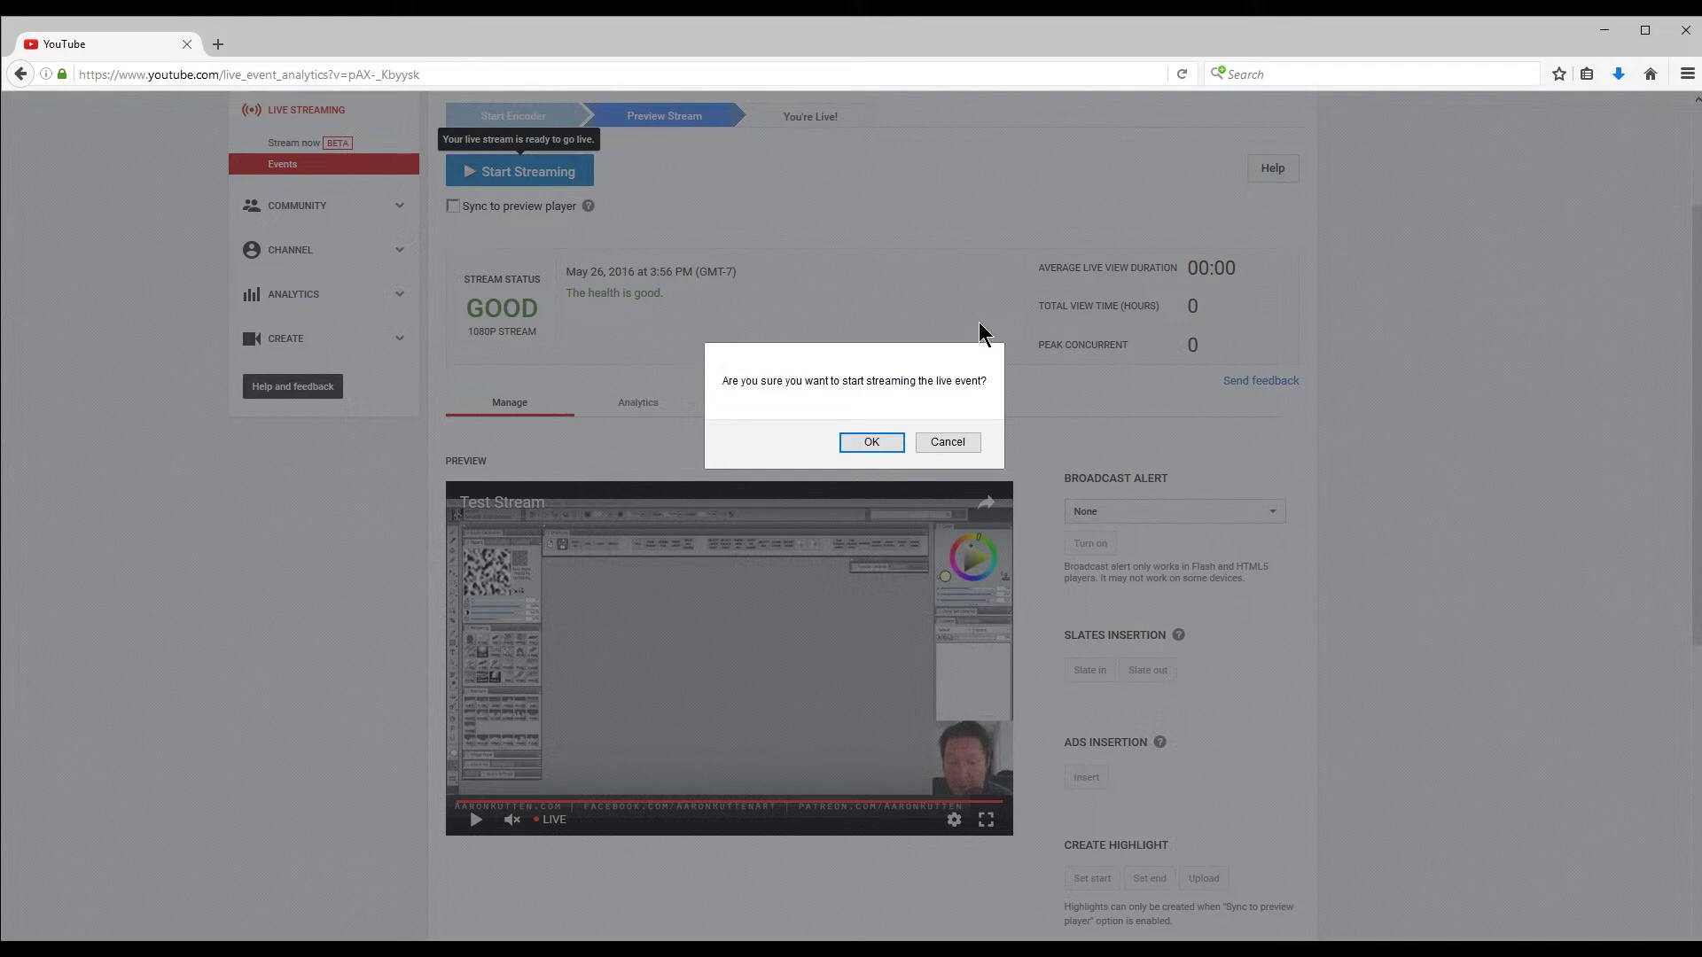
left_click(868, 441)
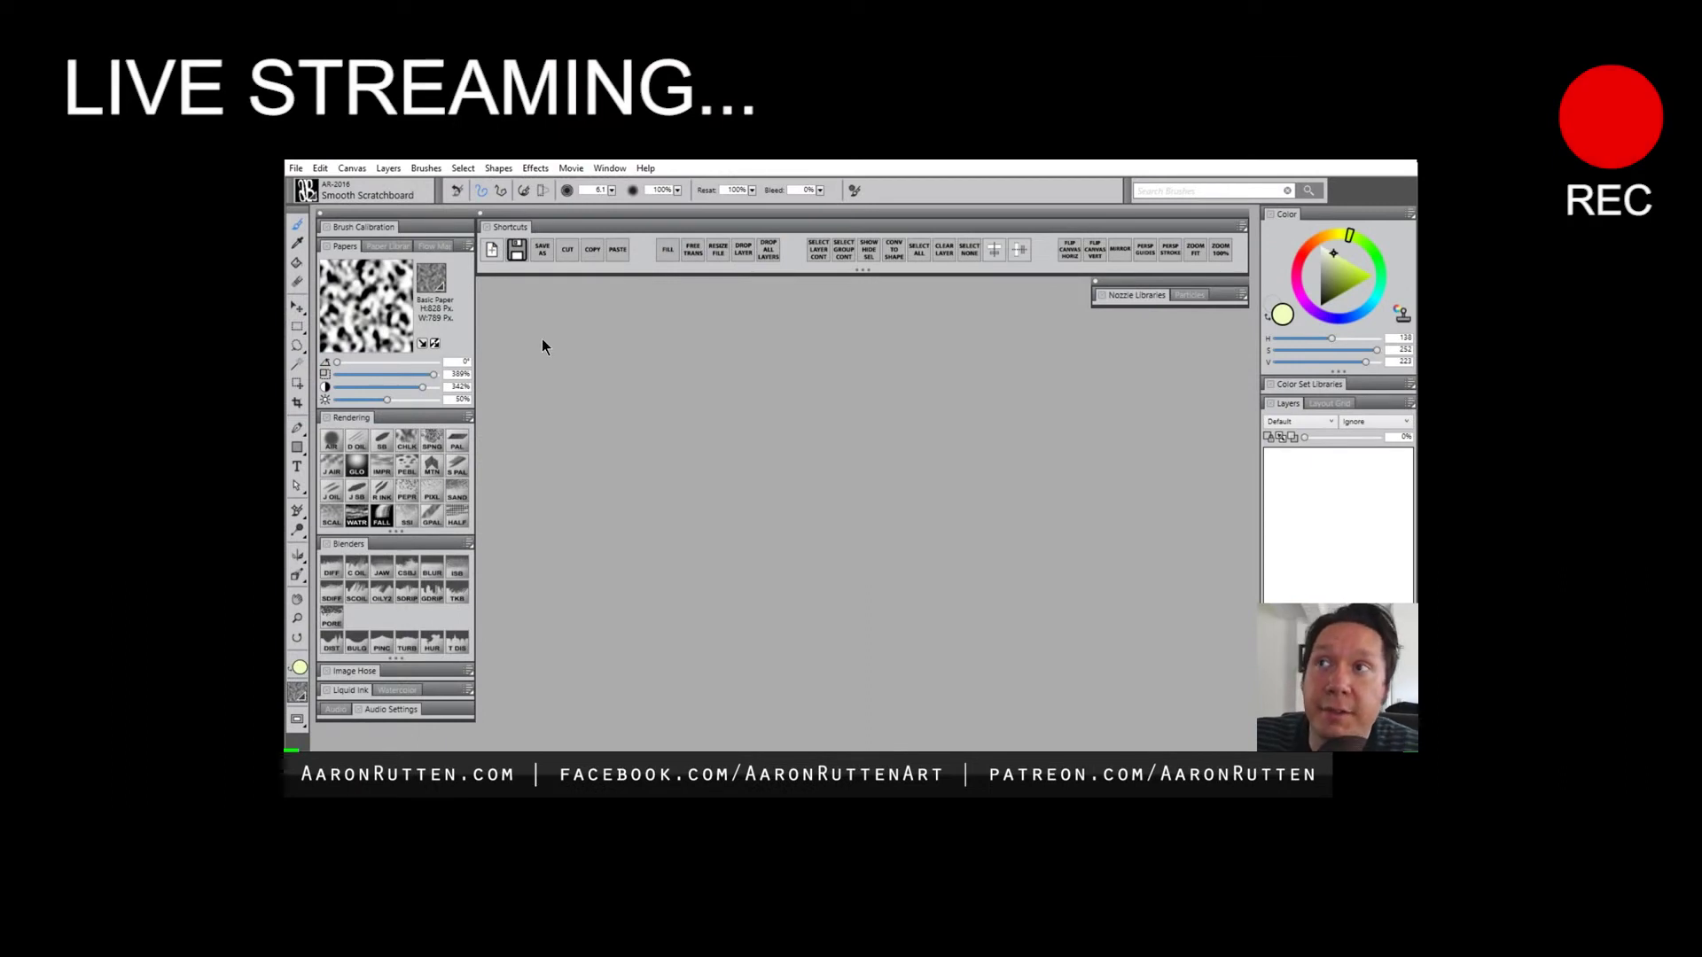
Create a new blank canvas in the painting program and sketch freehand dark blue strokes across it
left_click(493, 248)
left_click(928, 615)
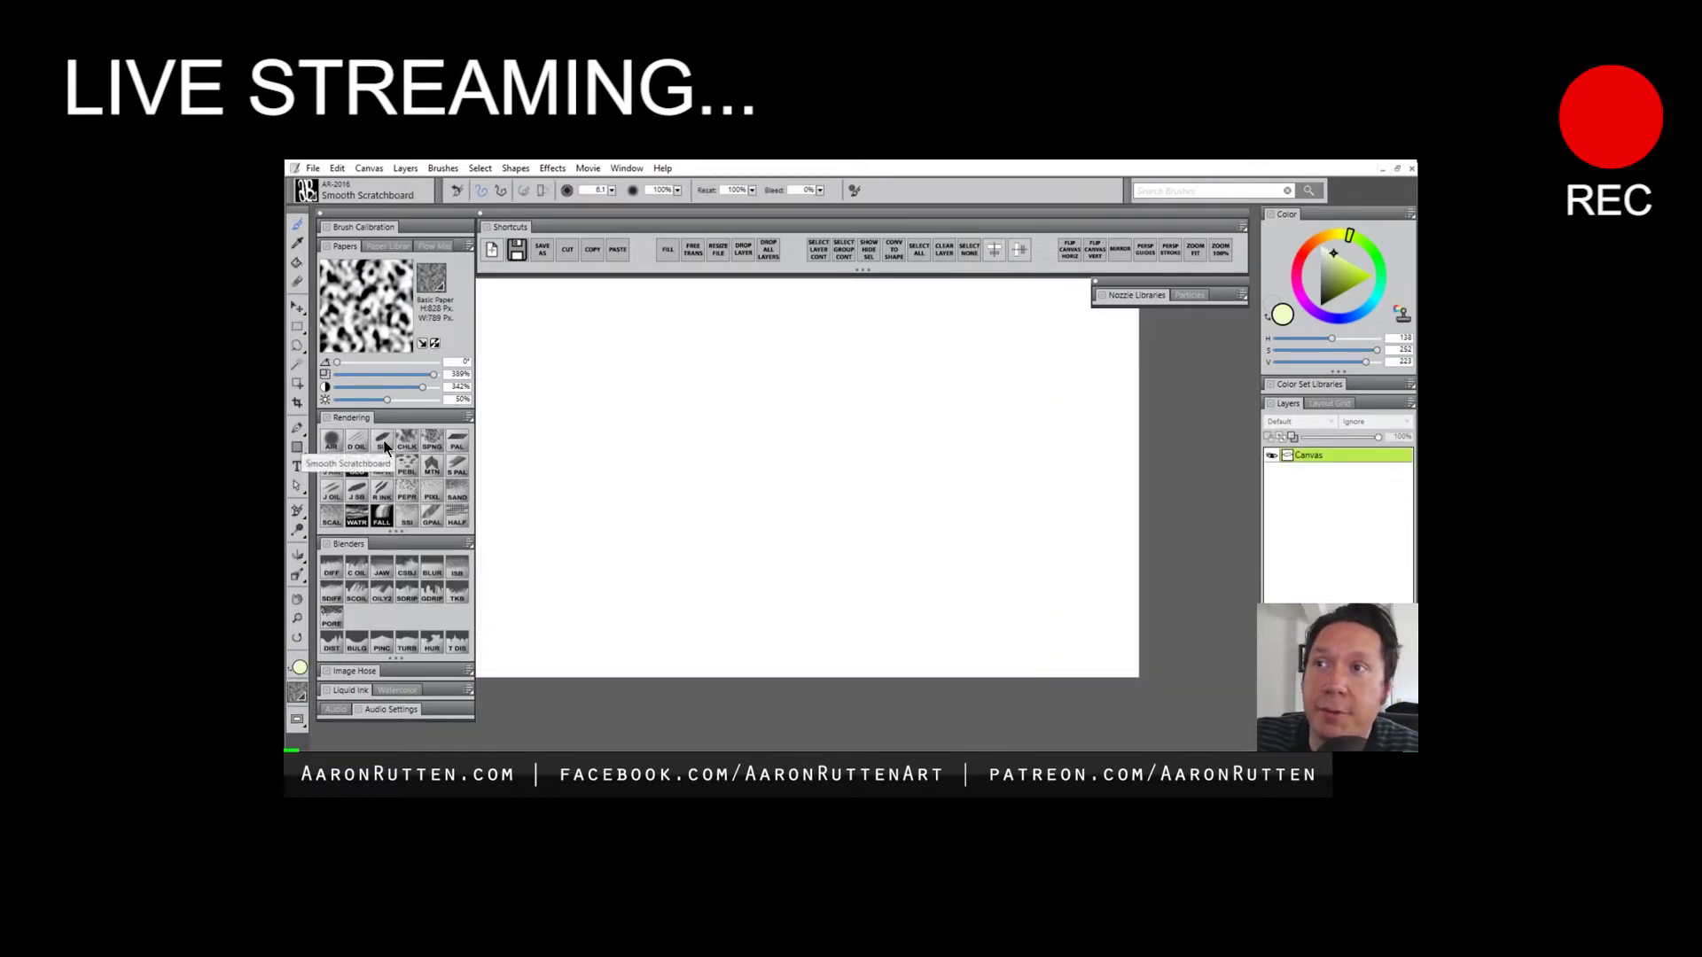
left_click(1344, 301)
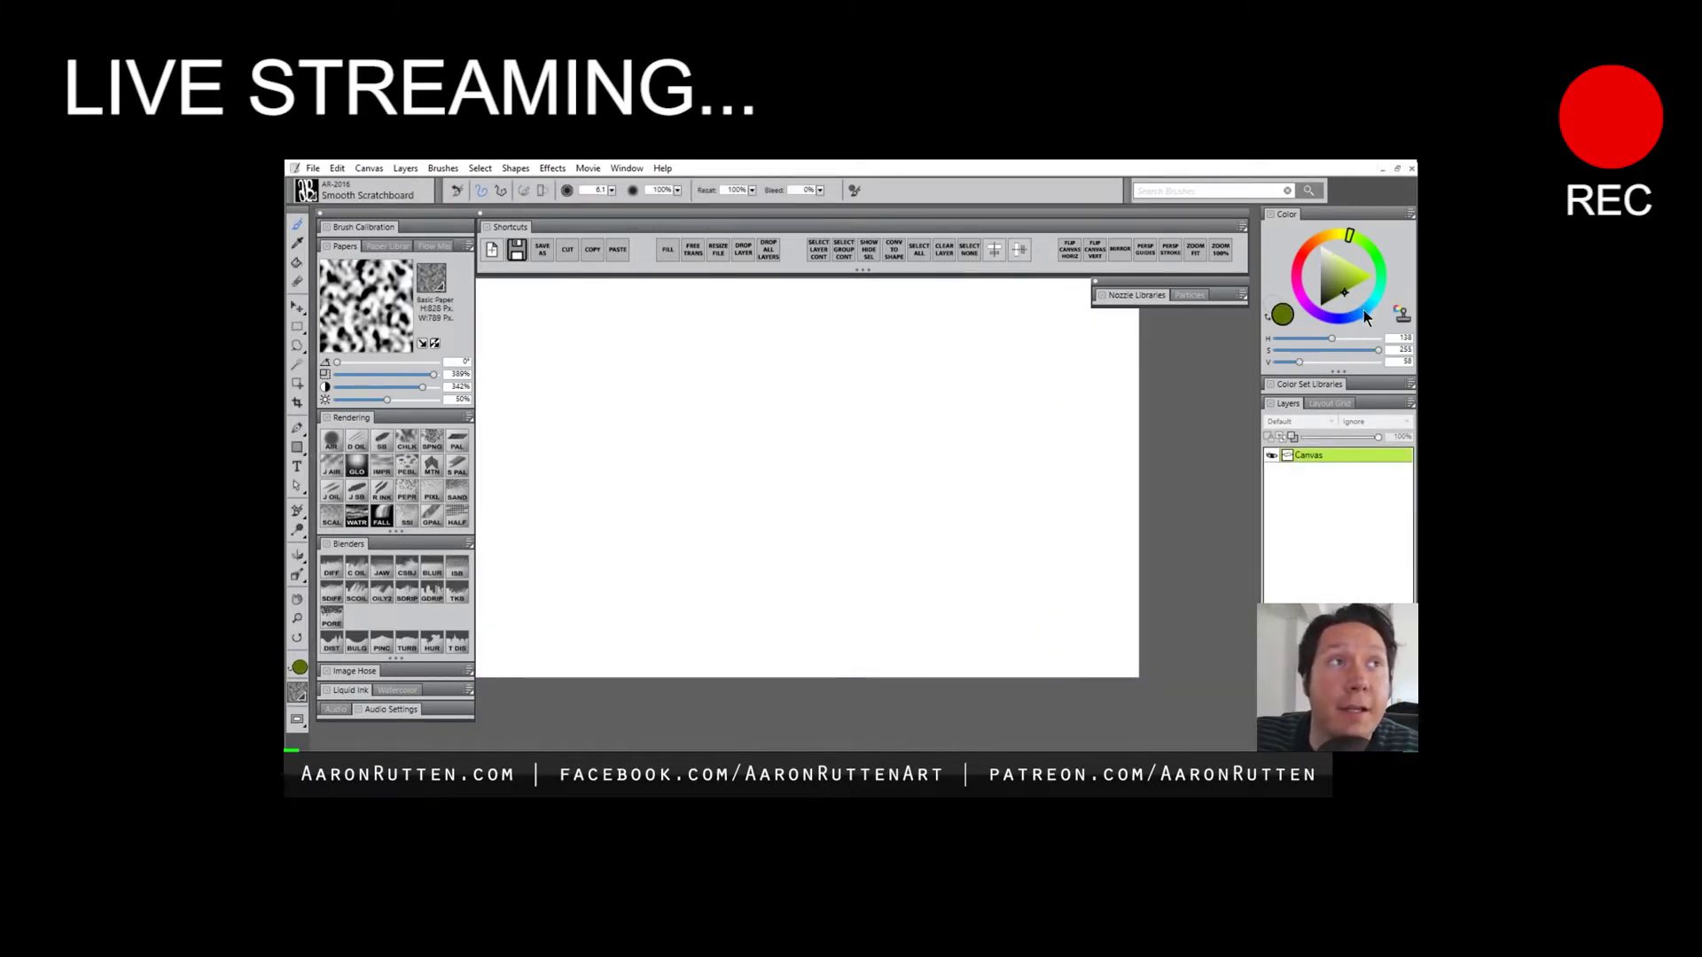
left_click(1363, 310)
mouse_move(659, 383)
left_mouse_down()
mouse_move(665, 494)
mouse_move(744, 423)
mouse_move(844, 487)
mouse_move(922, 381)
mouse_move(926, 410)
mouse_move(1002, 410)
mouse_move(957, 486)
mouse_move(1025, 544)
mouse_move(598, 556)
left_mouse_up()
left_click_drag(749, 340, 816, 384)
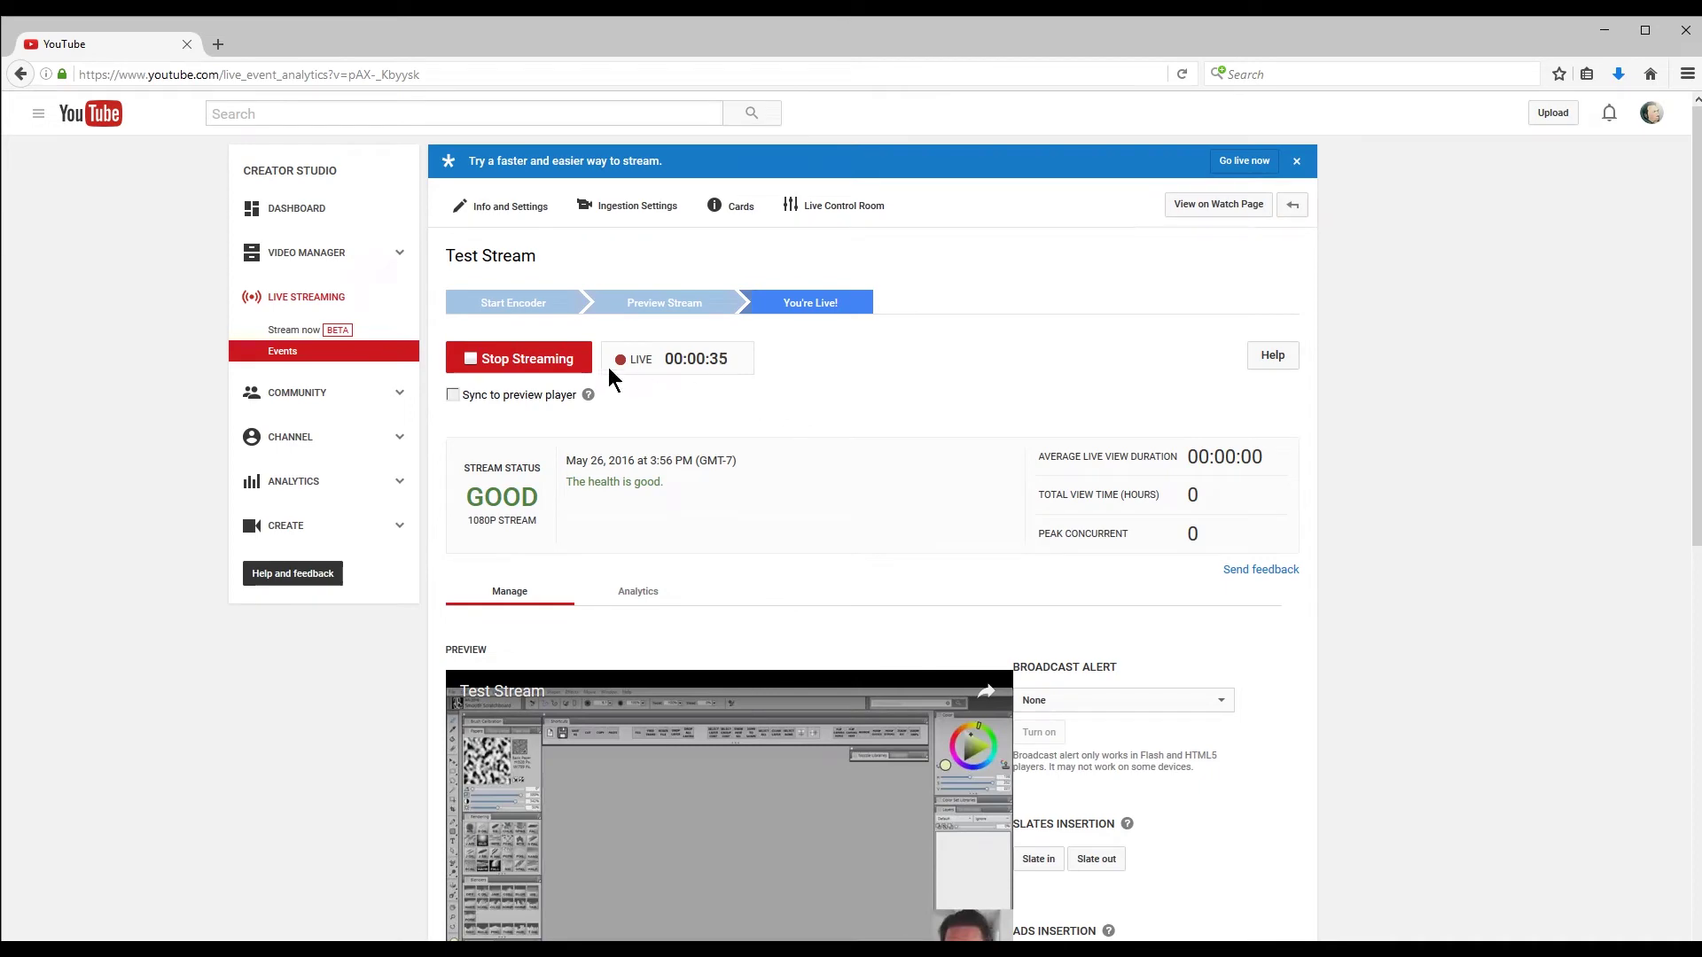
Stop and confirm the end of the live event on YouTube, and stop streaming in OBS as well
left_click(508, 364)
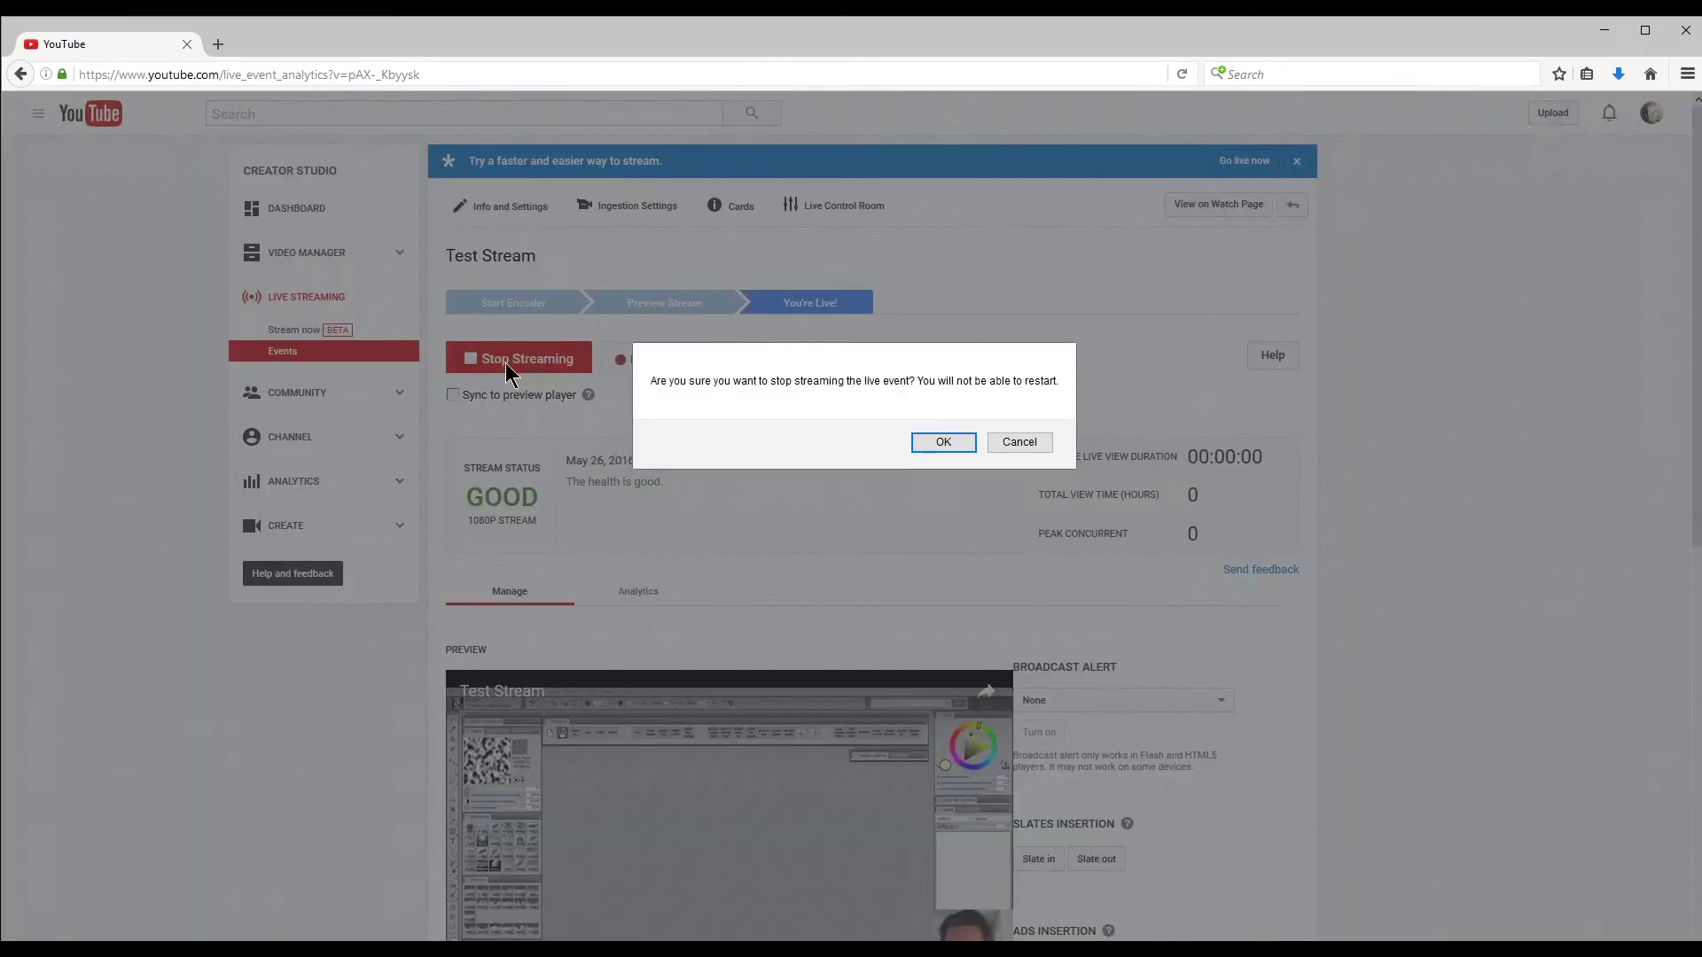
left_click(945, 443)
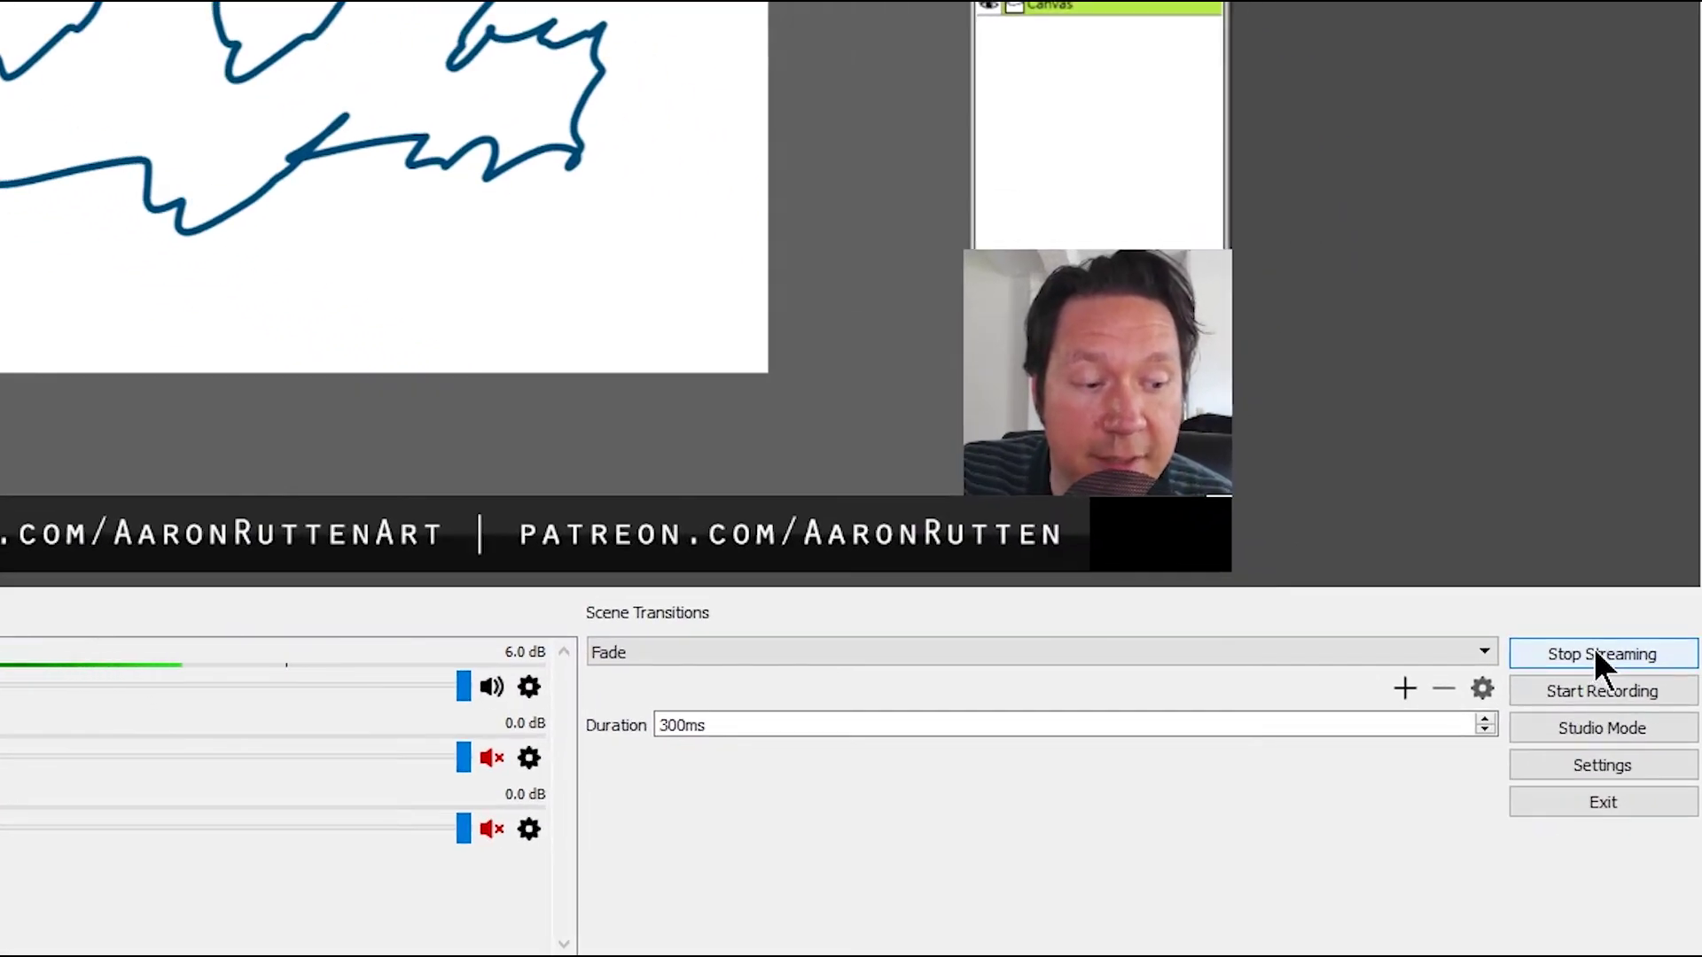
left_click(1637, 761)
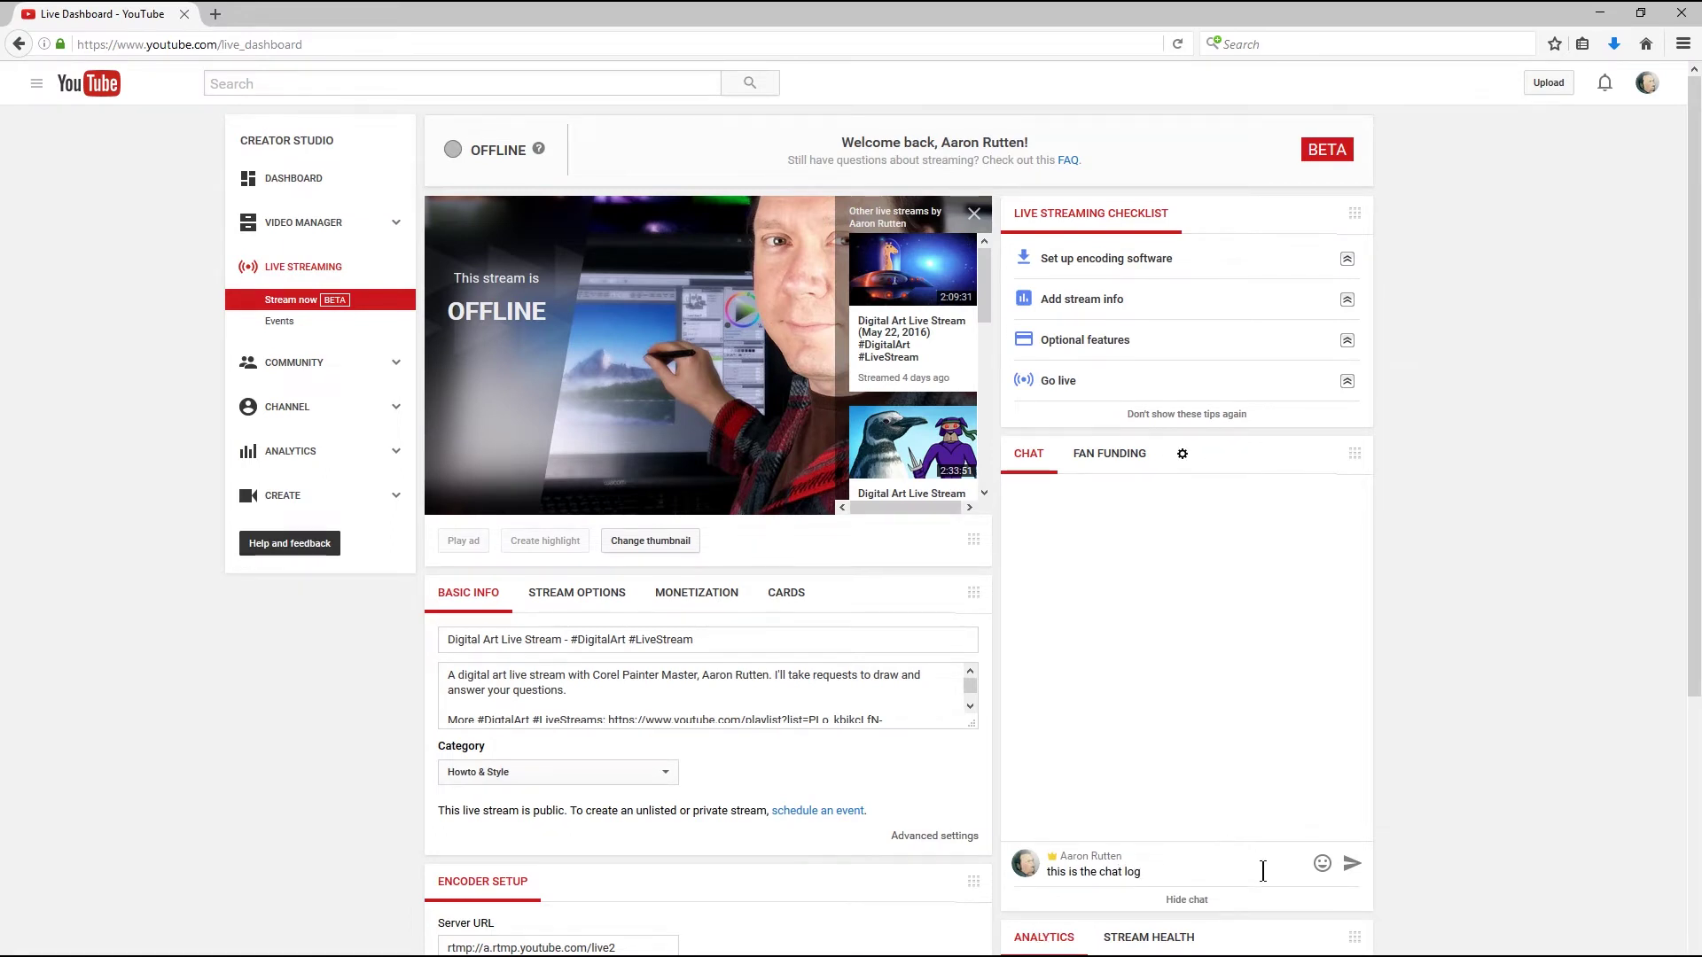
Send "this is the chat log" to the live chat and pop the chat out into a repositioned, enlarged window
left_click(1351, 866)
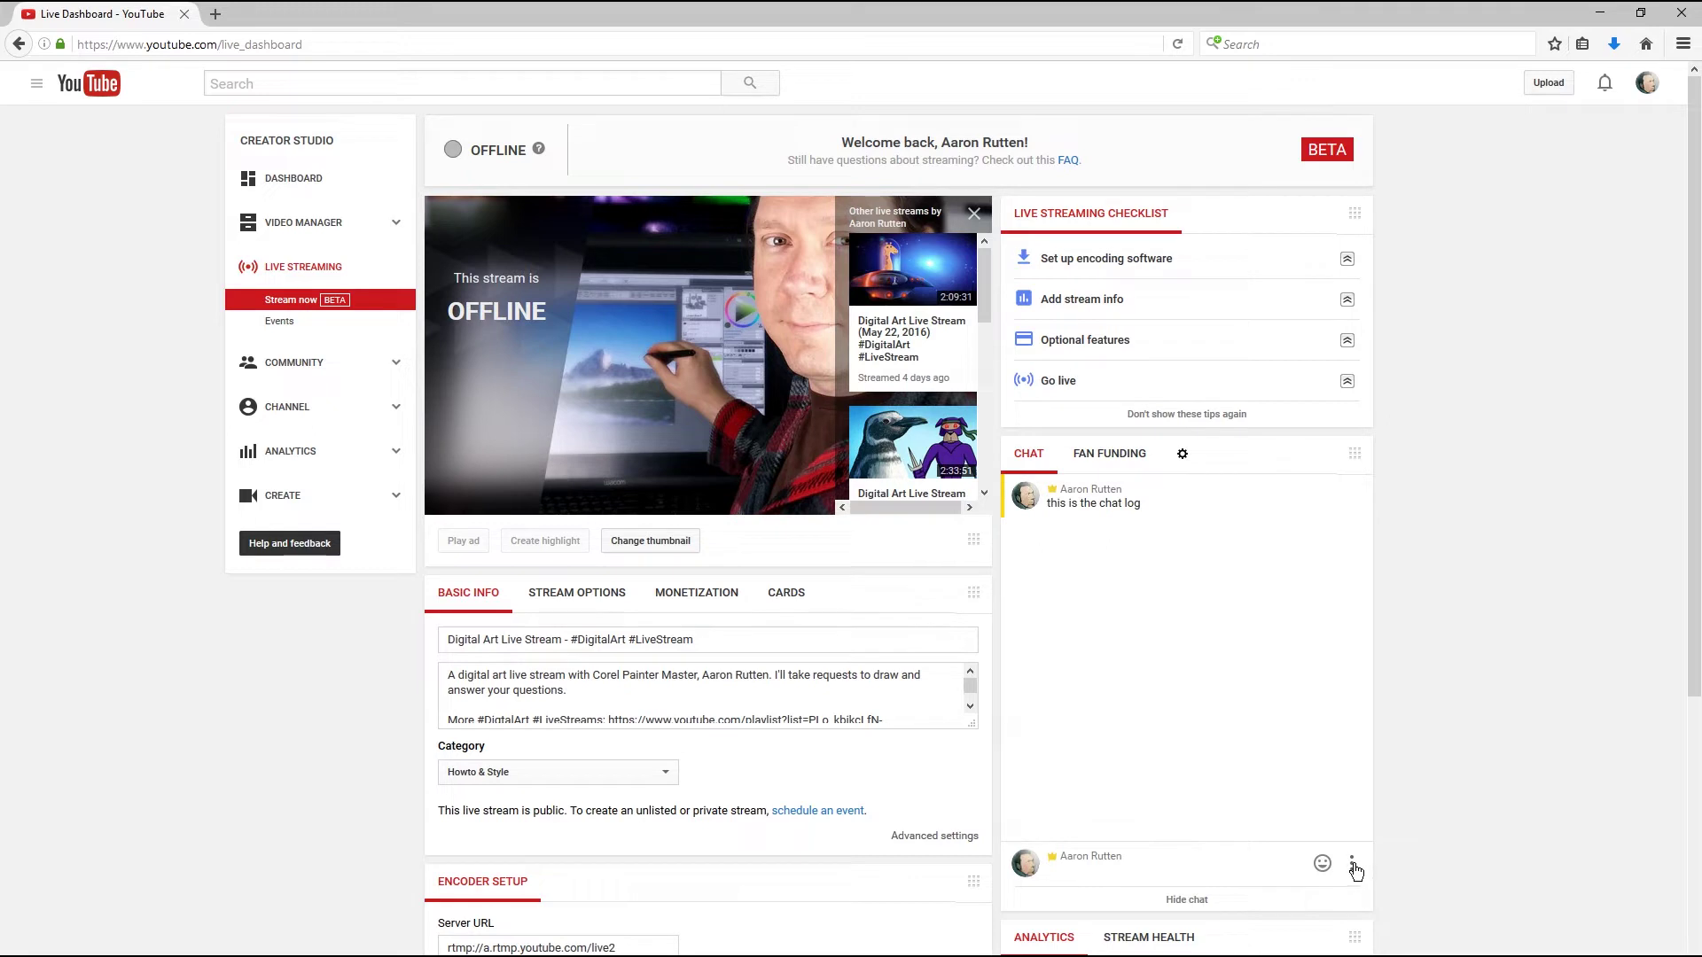
left_click(1352, 867)
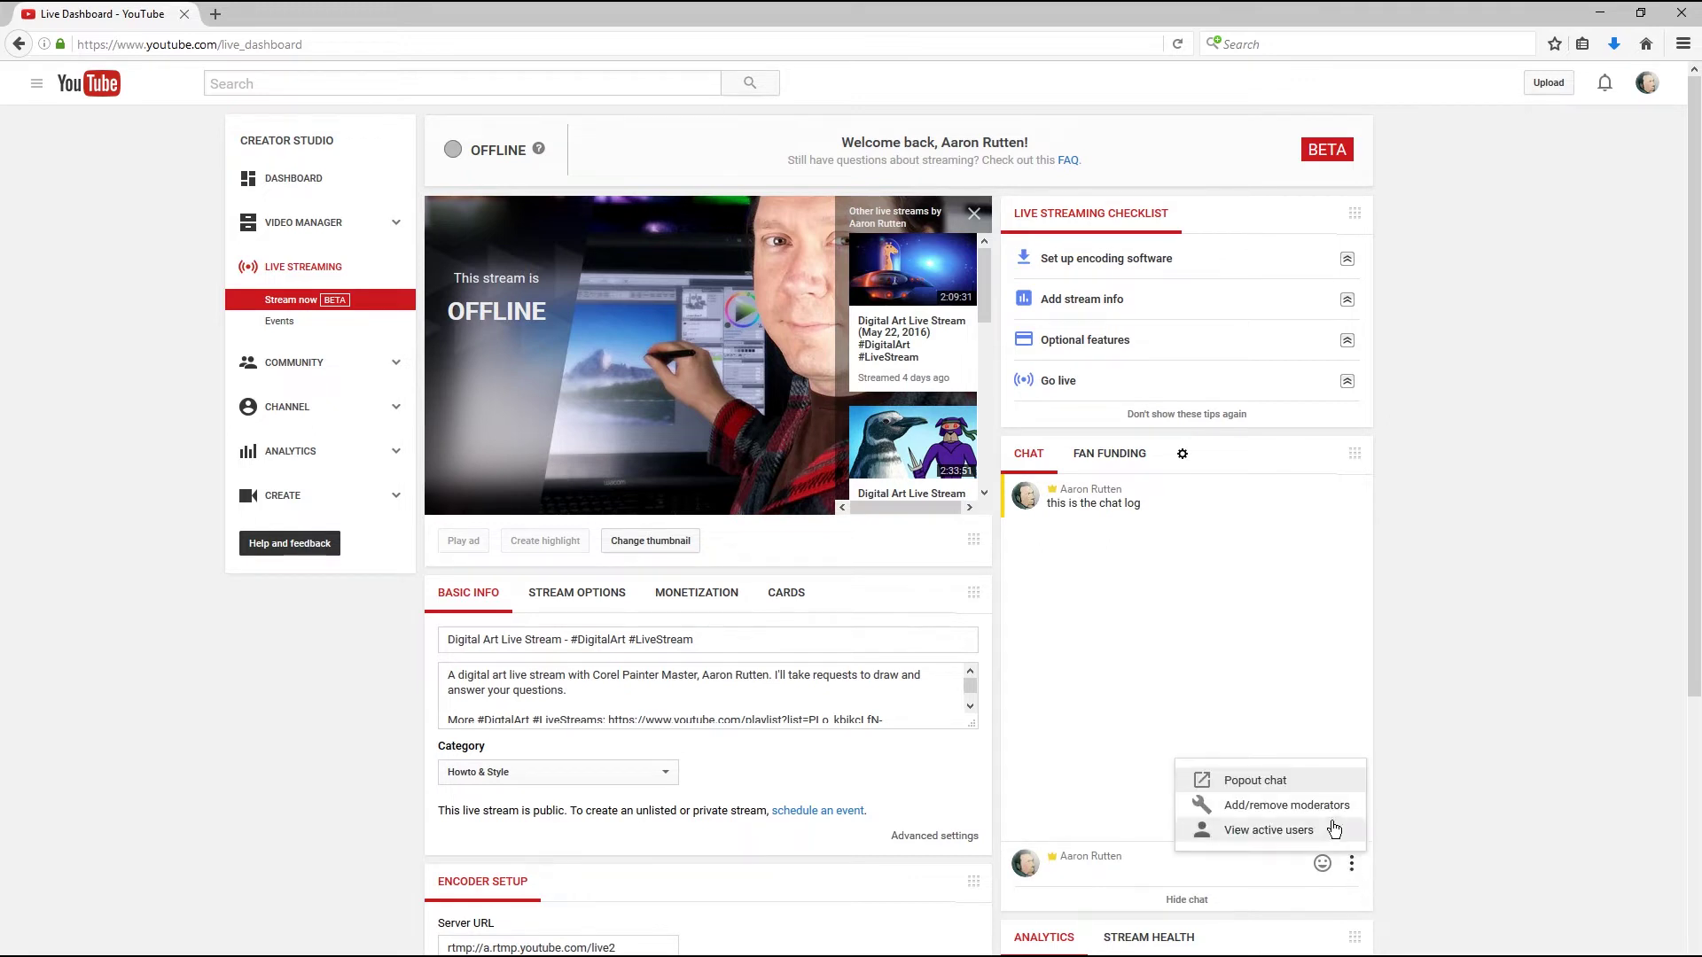
left_click(1255, 781)
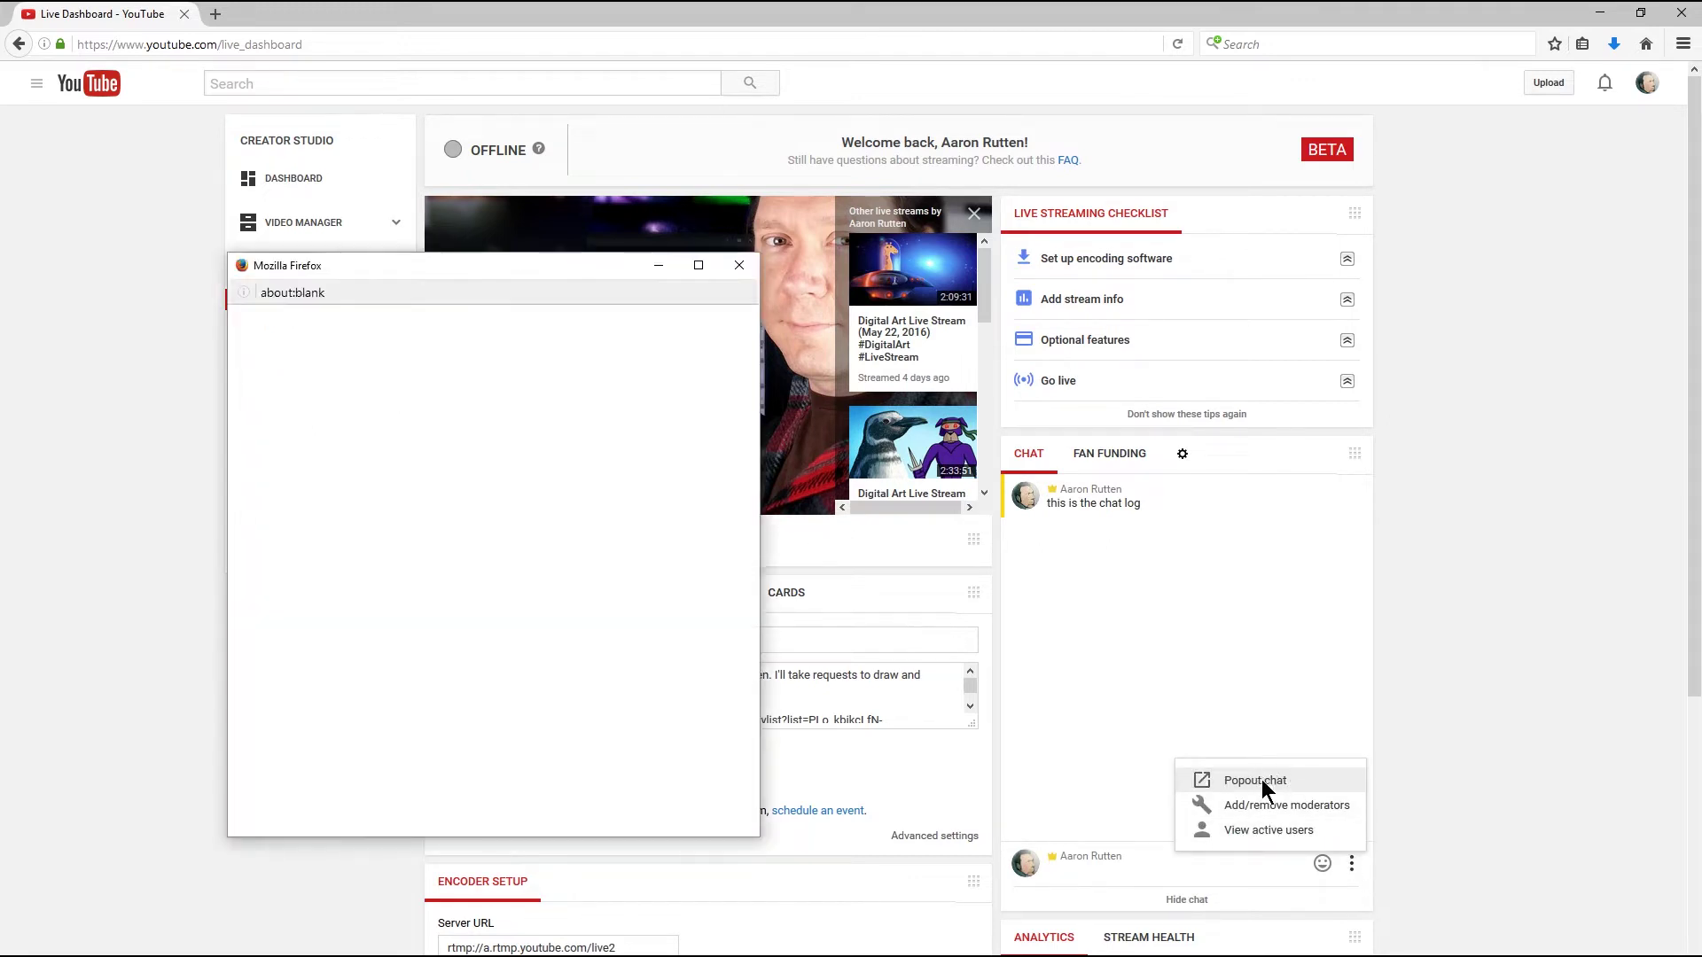
left_click_drag(556, 270, 1020, 176)
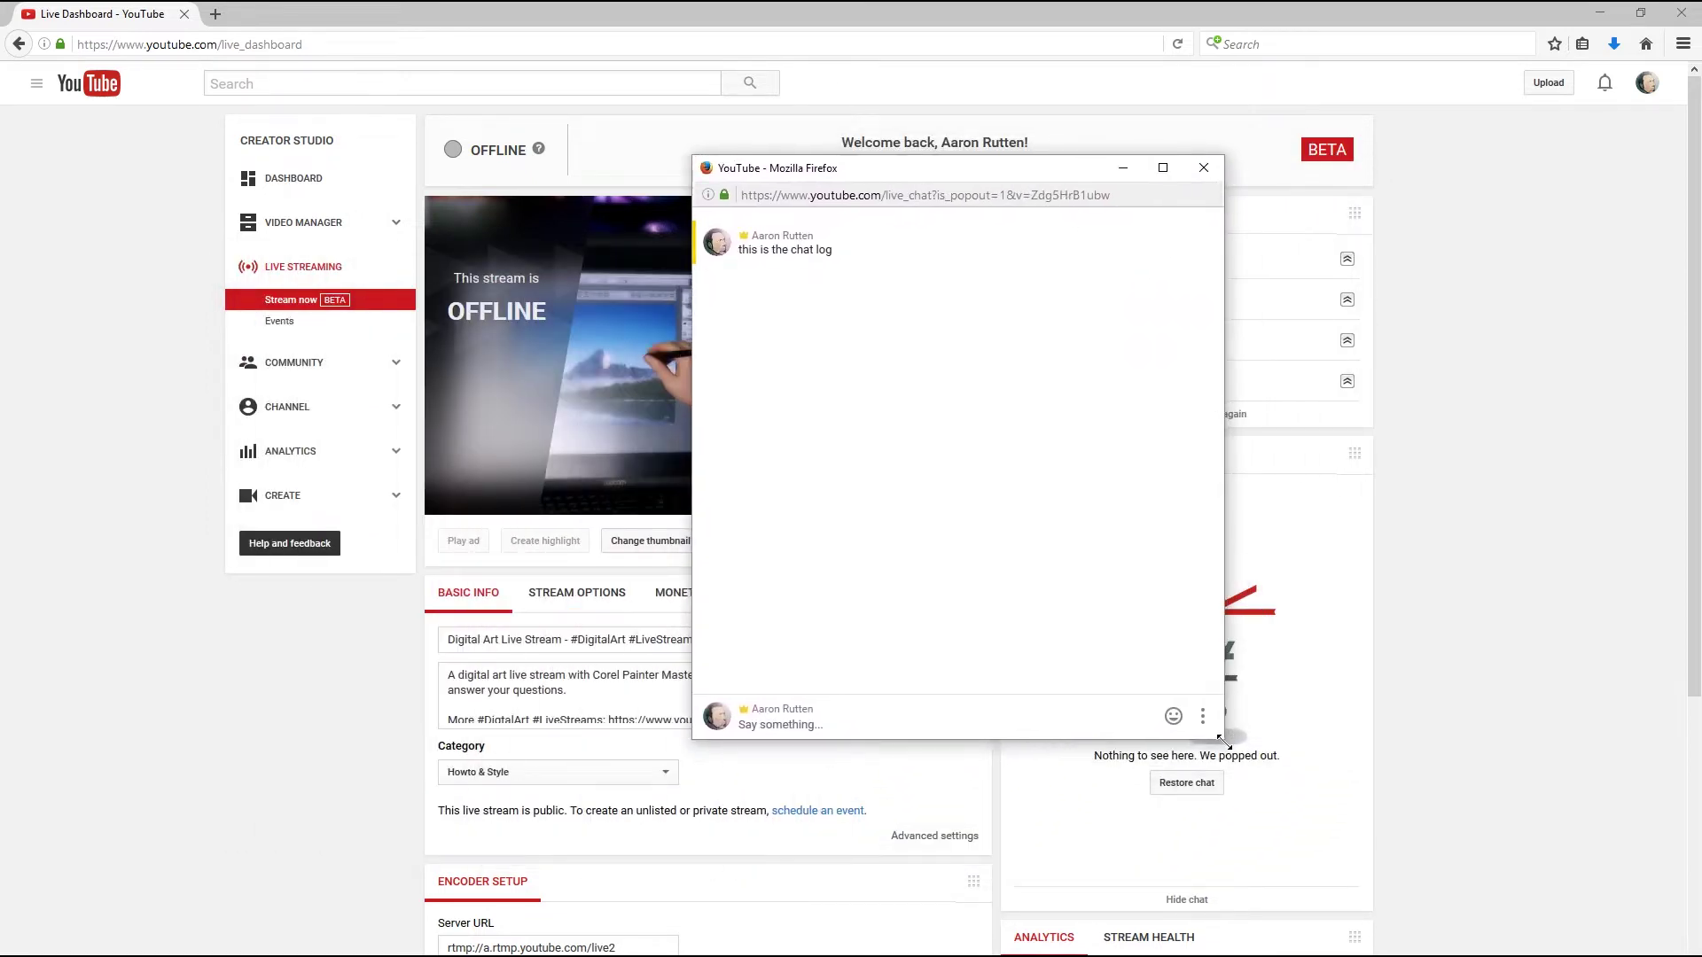
left_click_drag(1222, 740, 1437, 829)
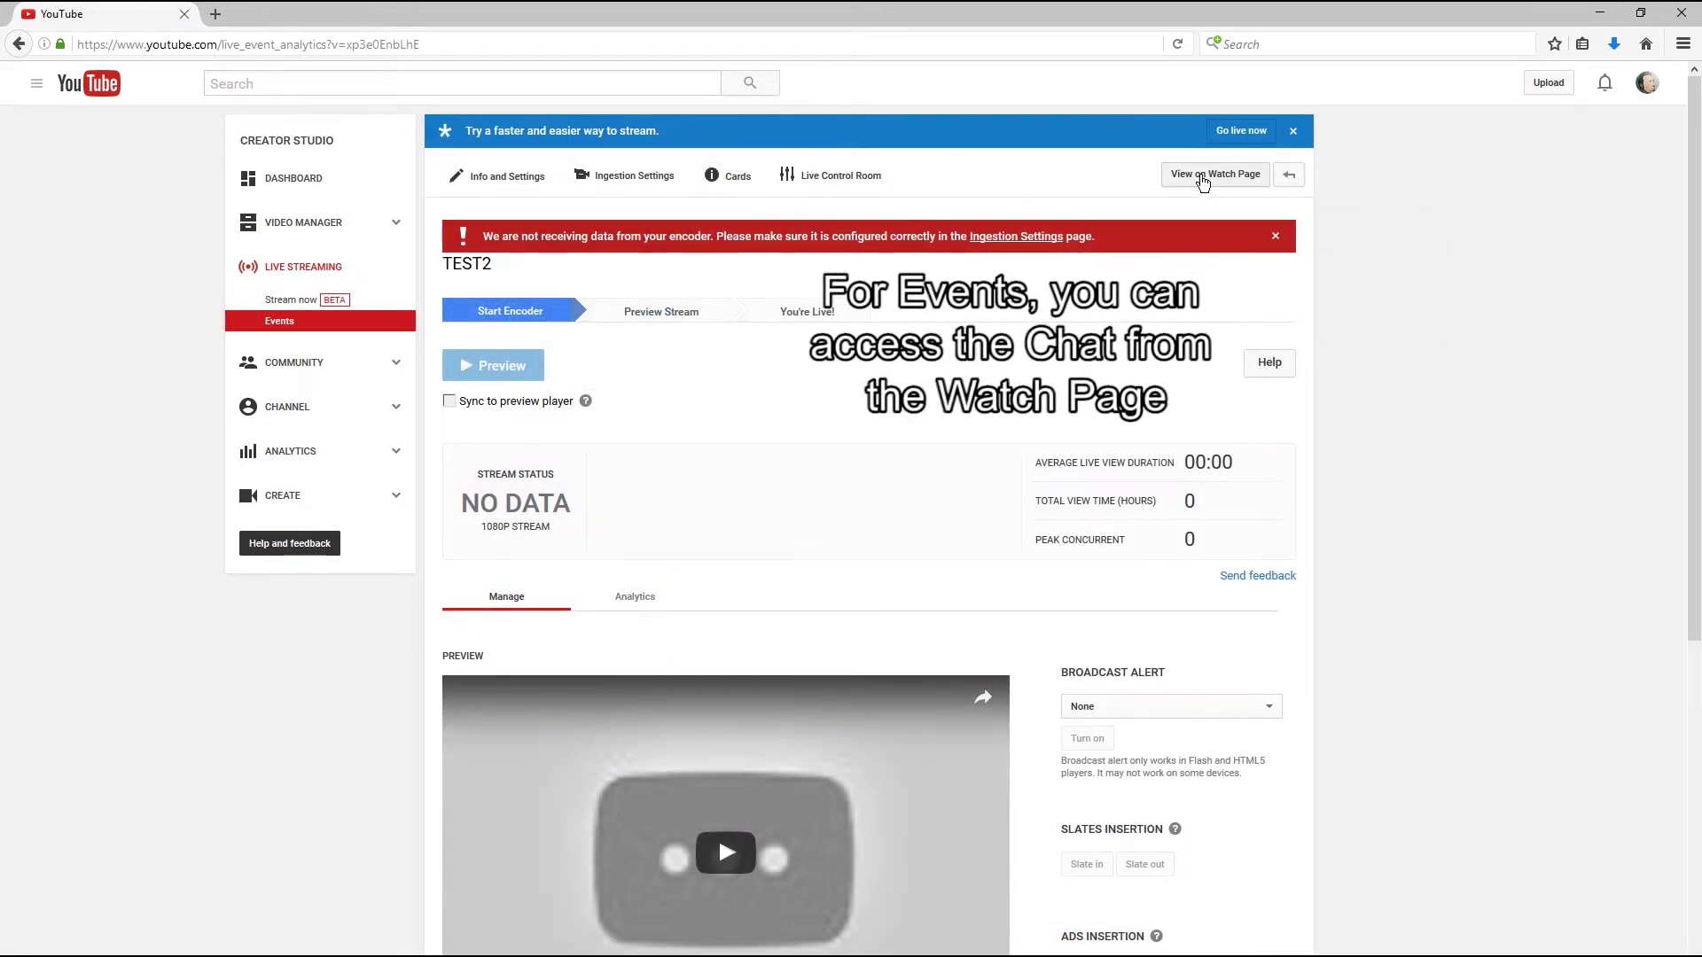
Open the watch page of the TEST2 event to reach its chat
left_click(1213, 178)
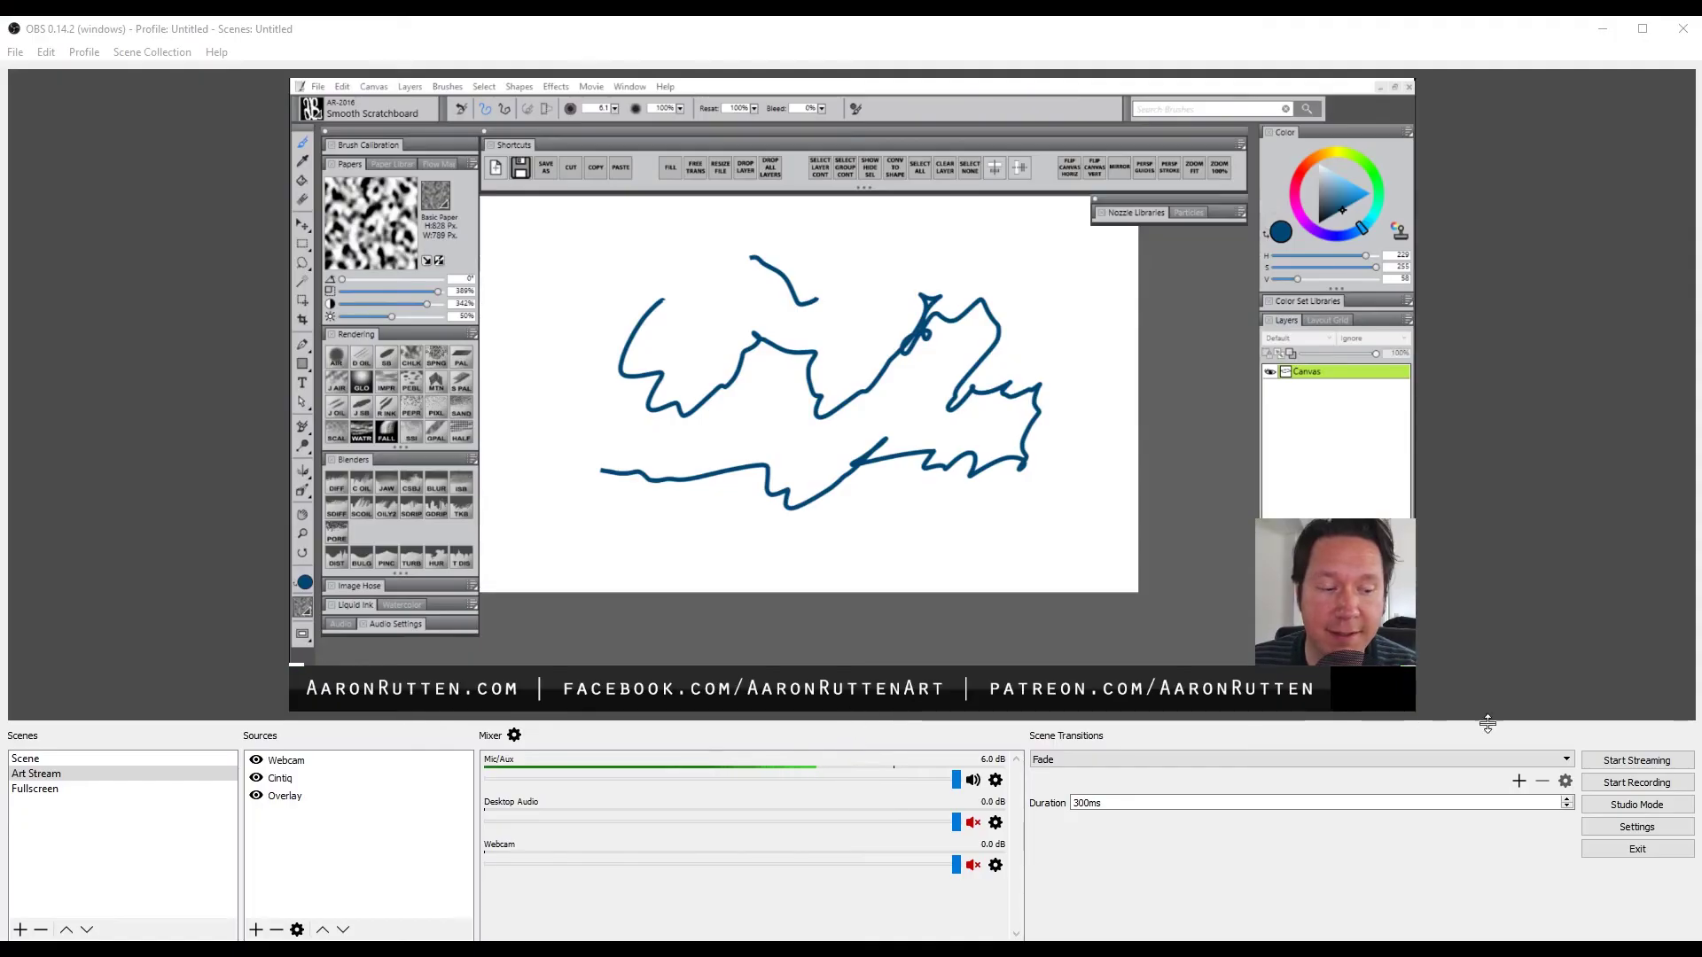
In OBS, review the audio device settings, including the Mic/Auxiliary Audio Device, and close the settings
left_click(1637, 826)
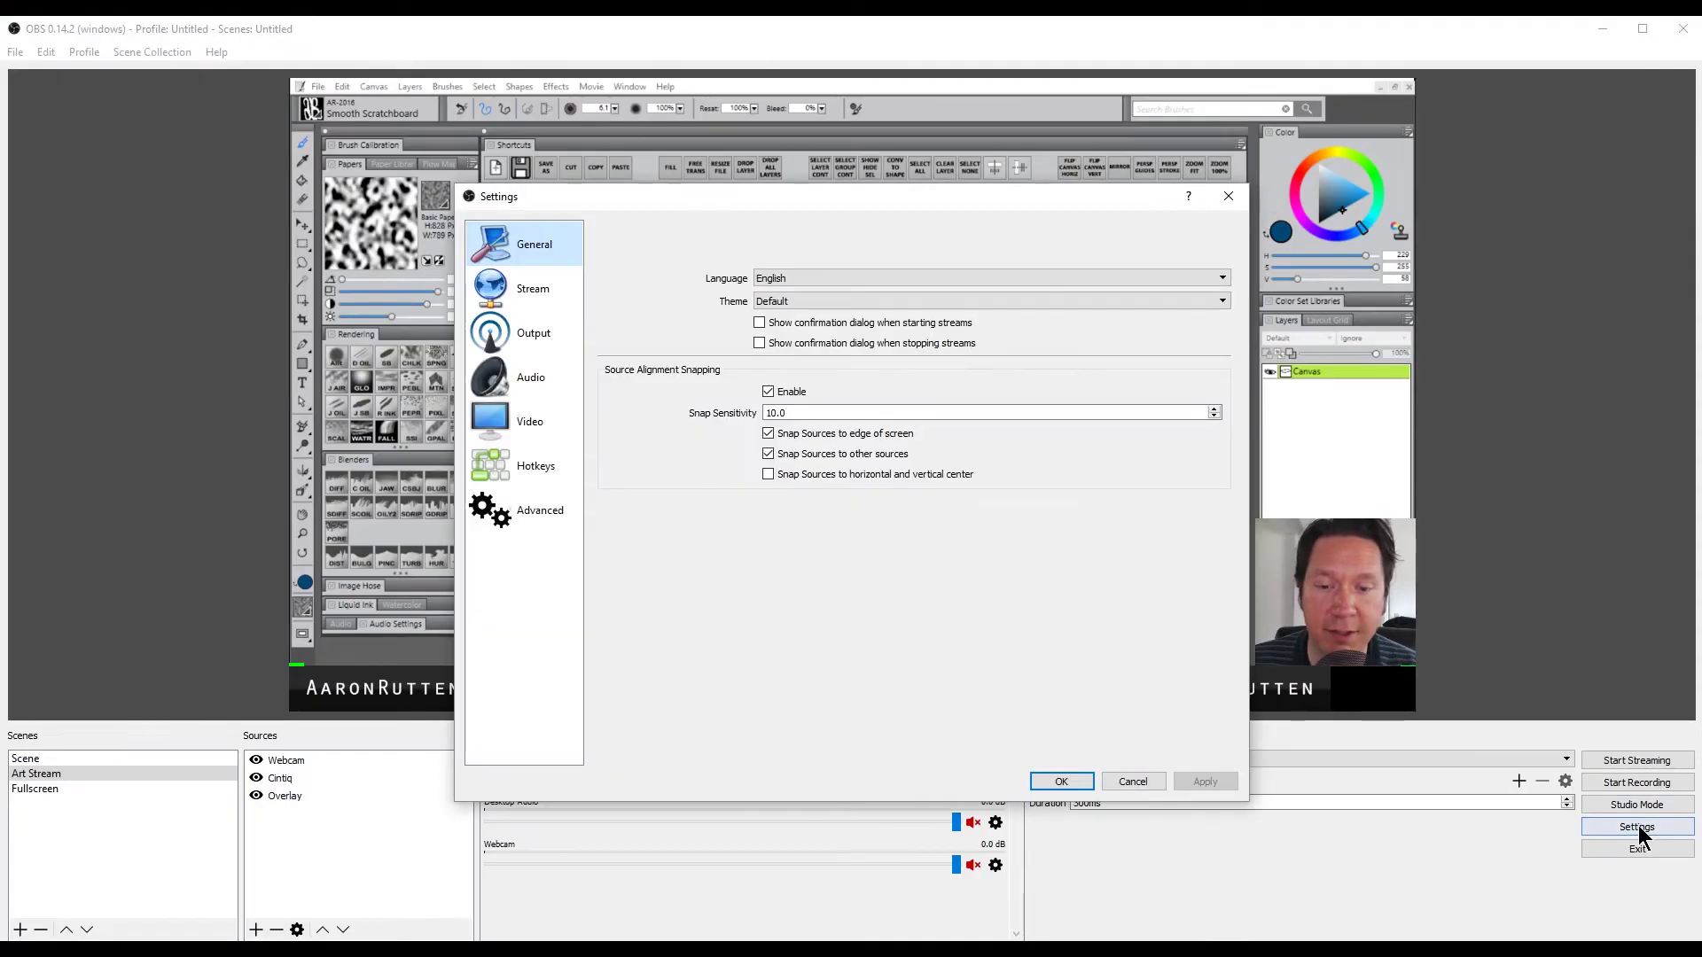
left_click(532, 380)
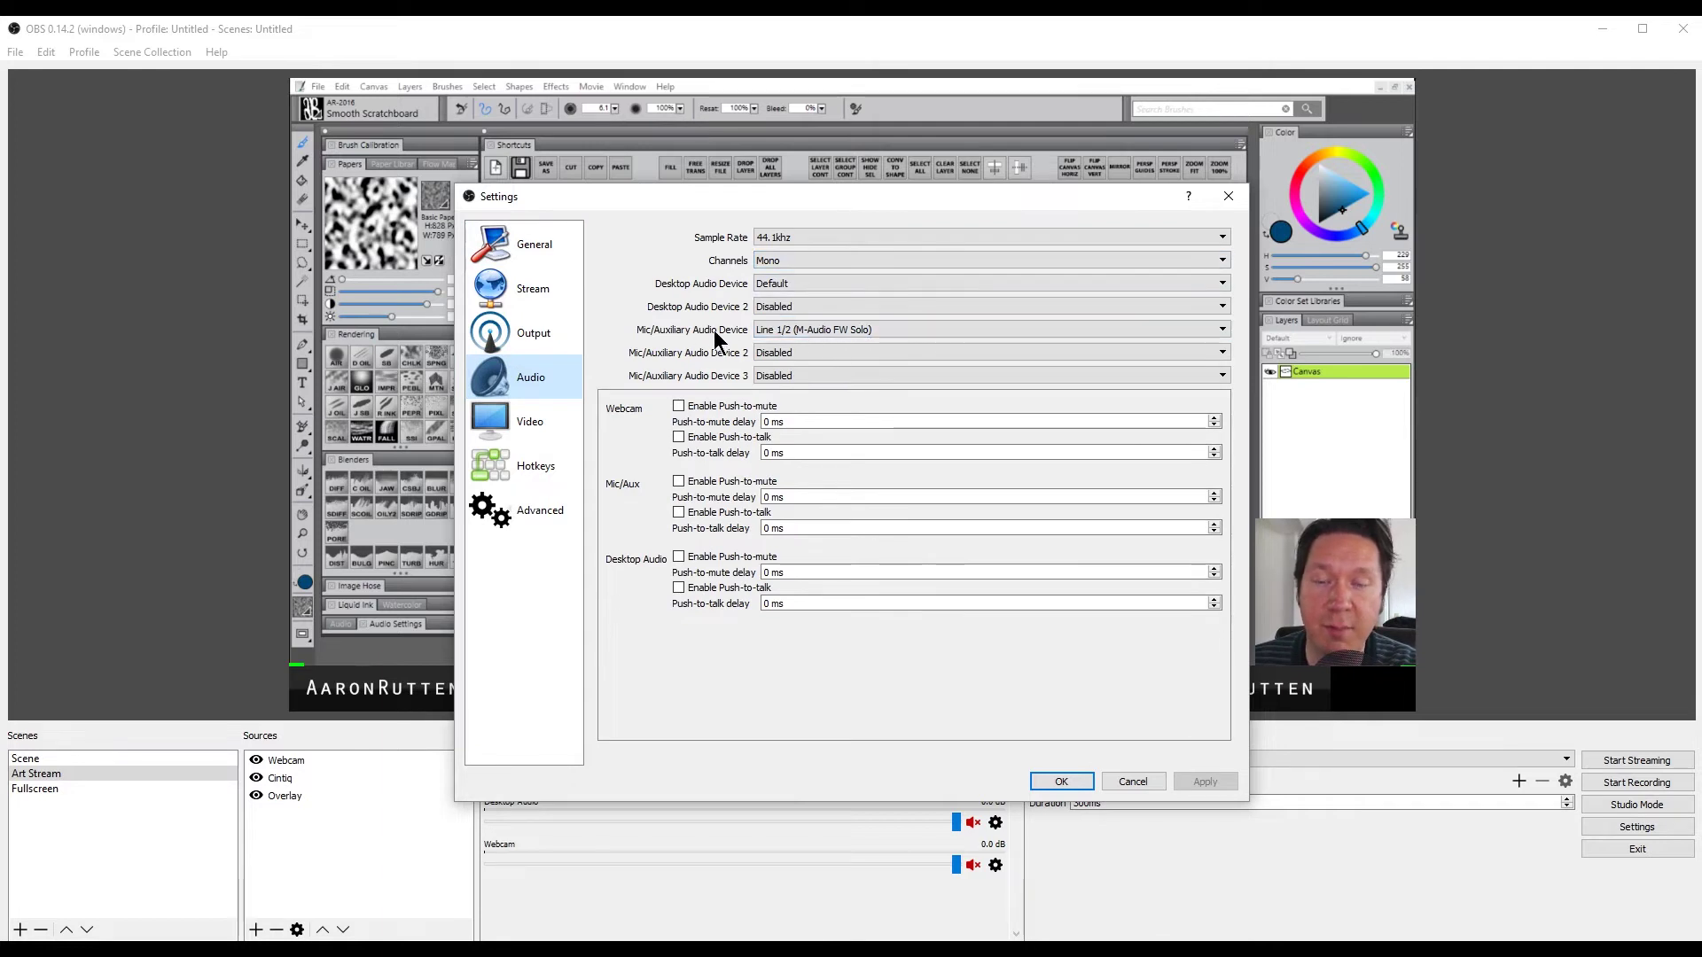
left_click(1061, 781)
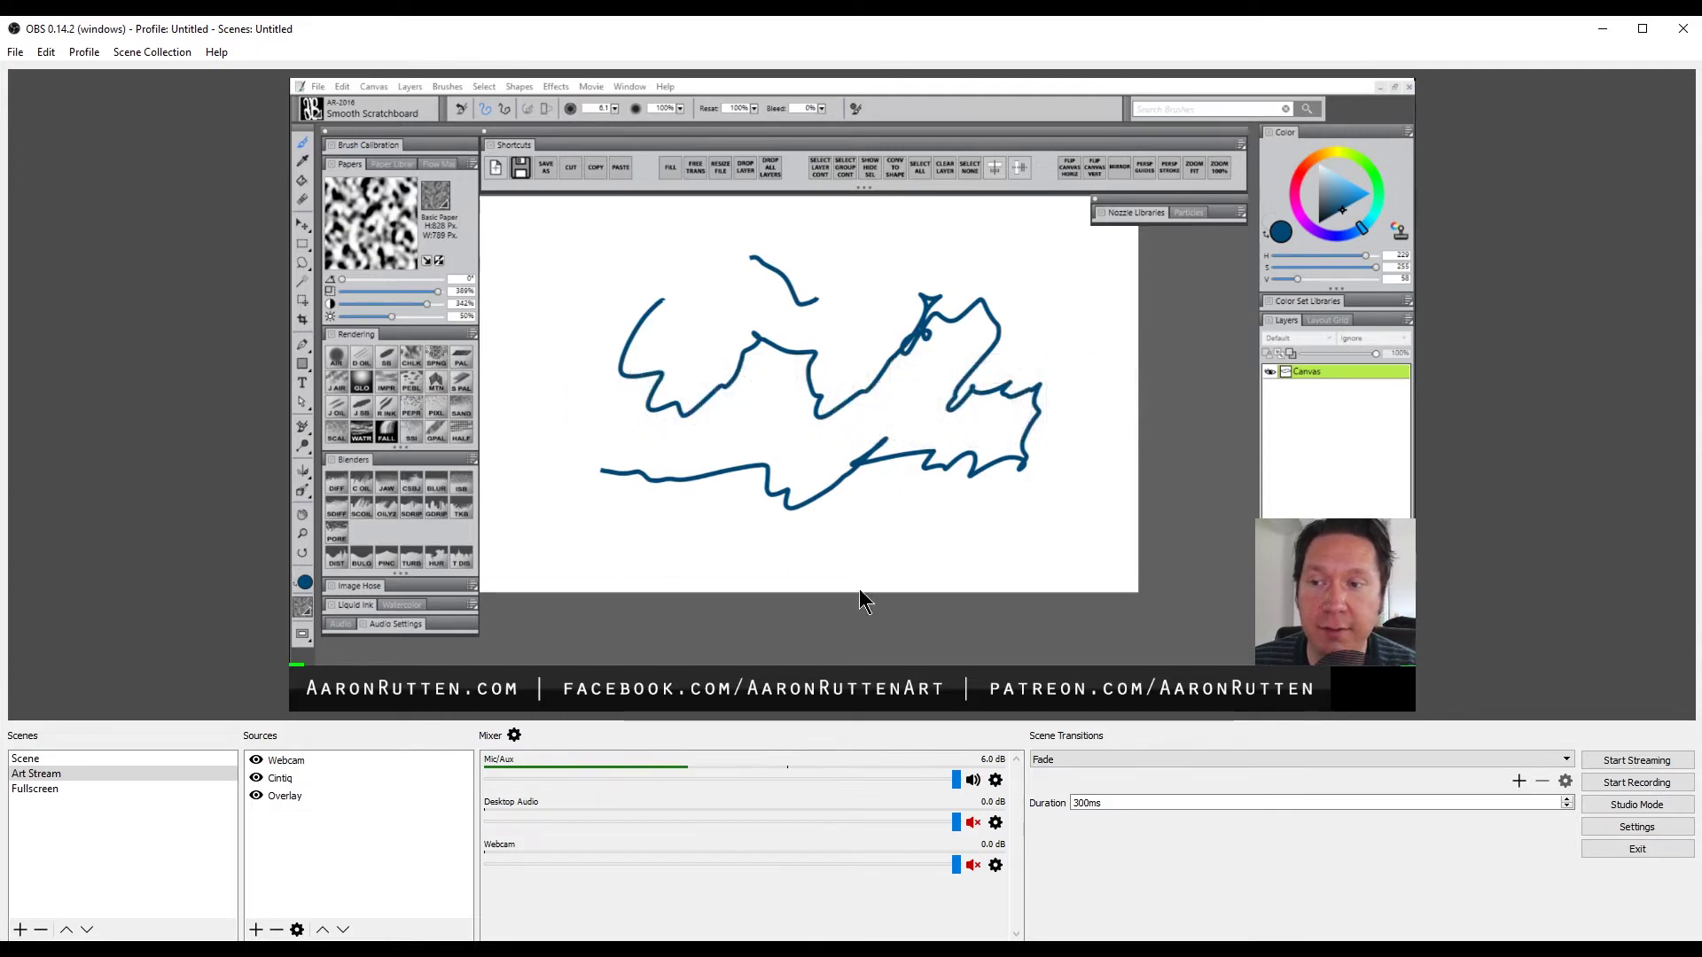
Examine the Downmix to Mono options in the Advanced Audio Properties and close the dialog
left_click(45, 53)
left_click(105, 122)
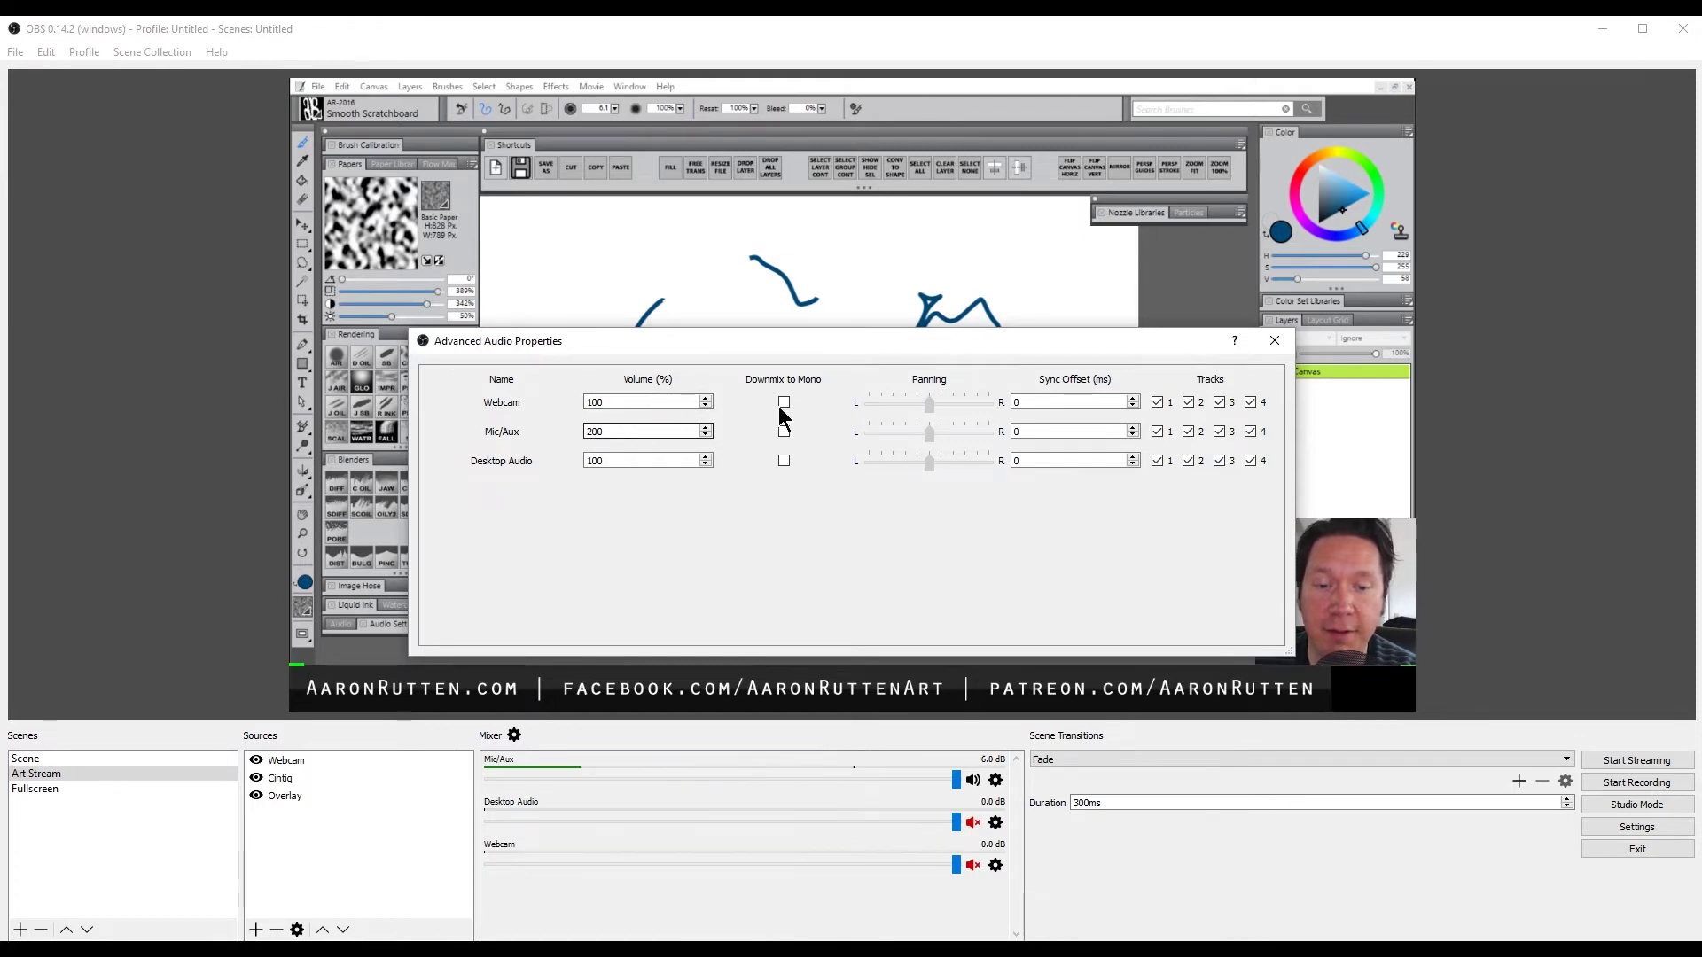
key("Escape")
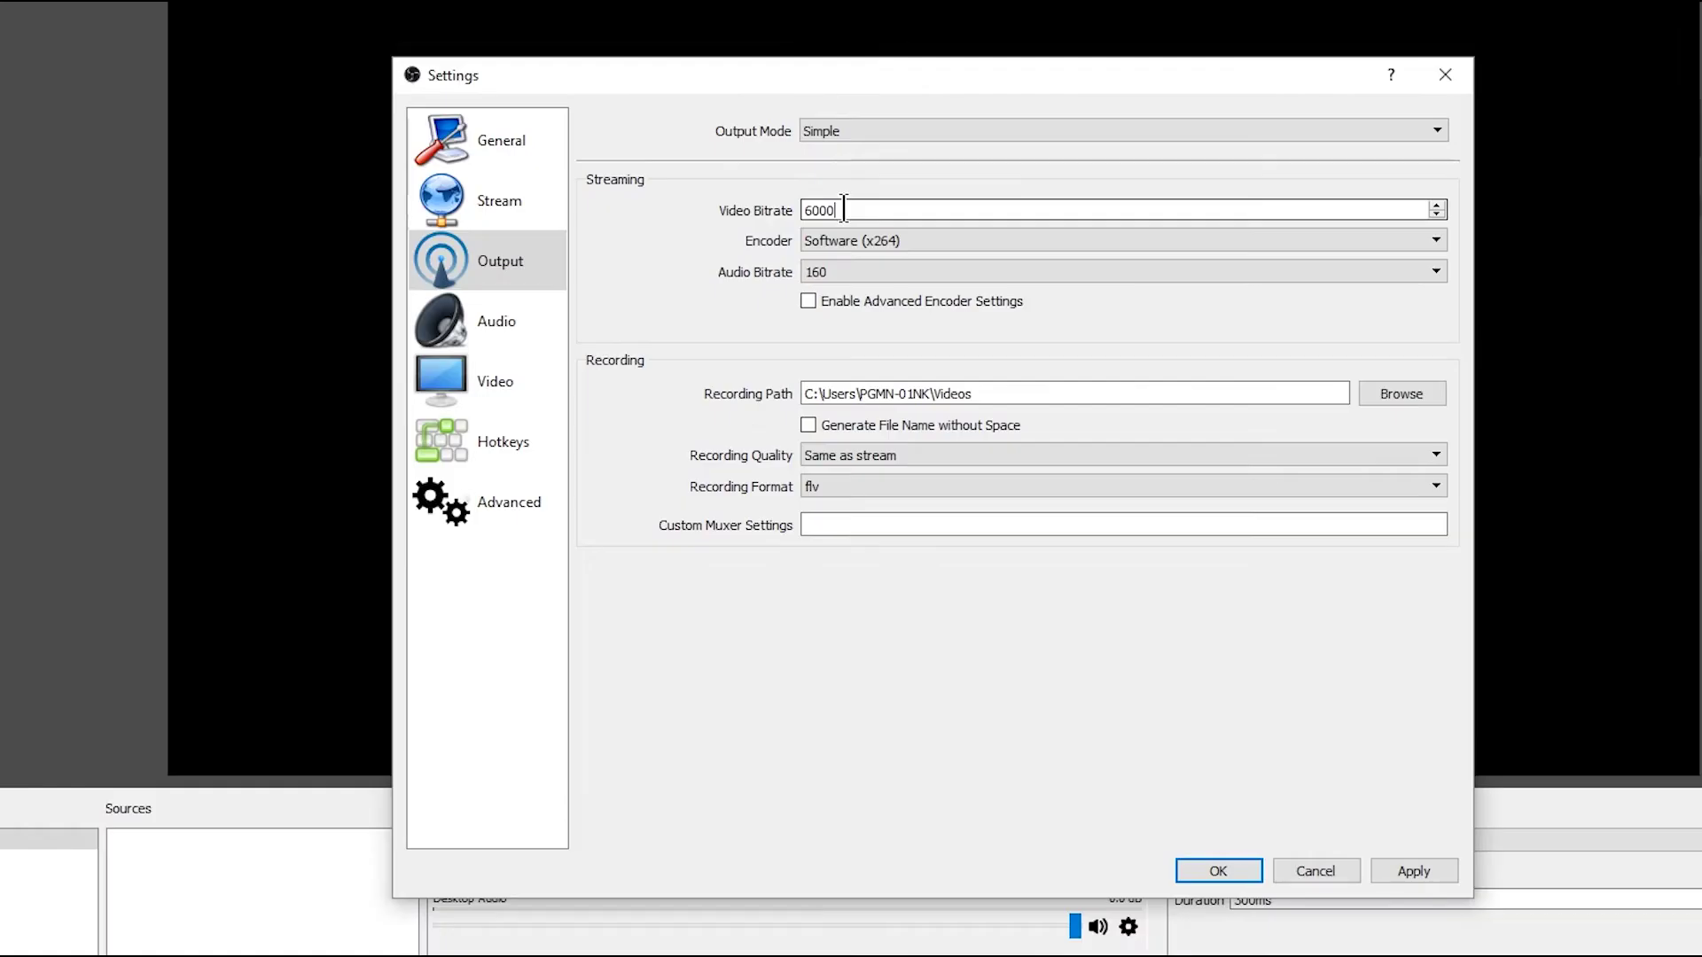
Set the streaming video bitrate to 400 in the OBS output settings
left_click_drag(842, 211, 803, 212)
type("400")
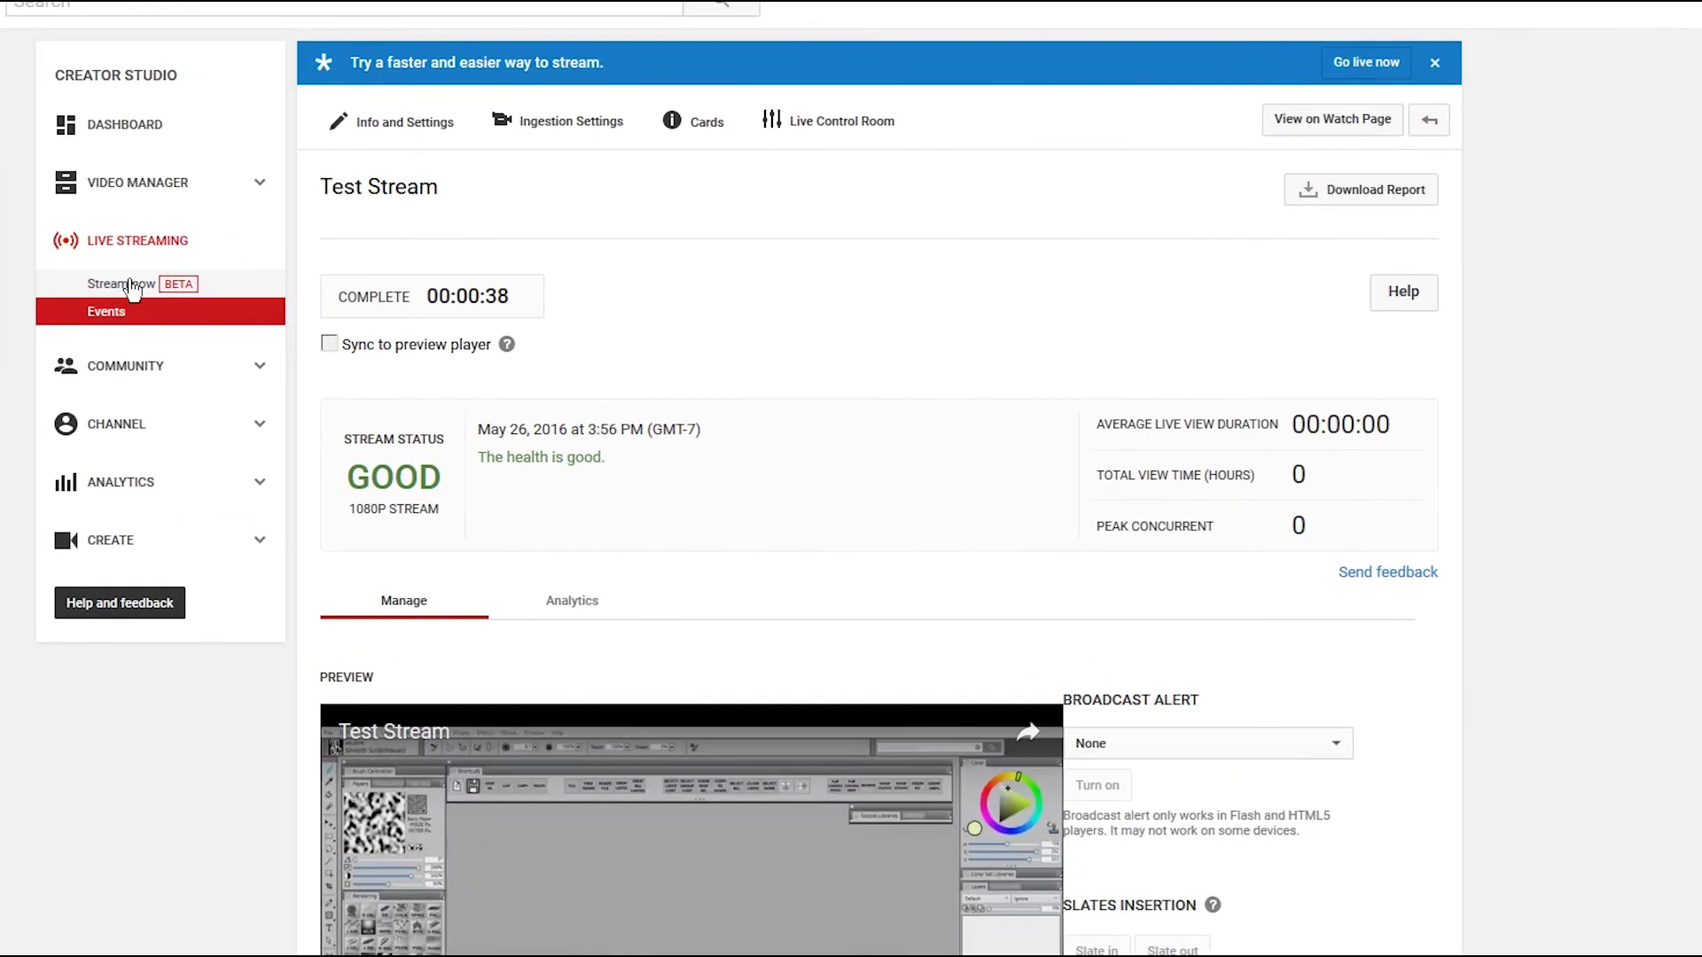
Open YouTube's Stream now dashboard and enlarge the description field in the basic info to show its full text
left_click(133, 289)
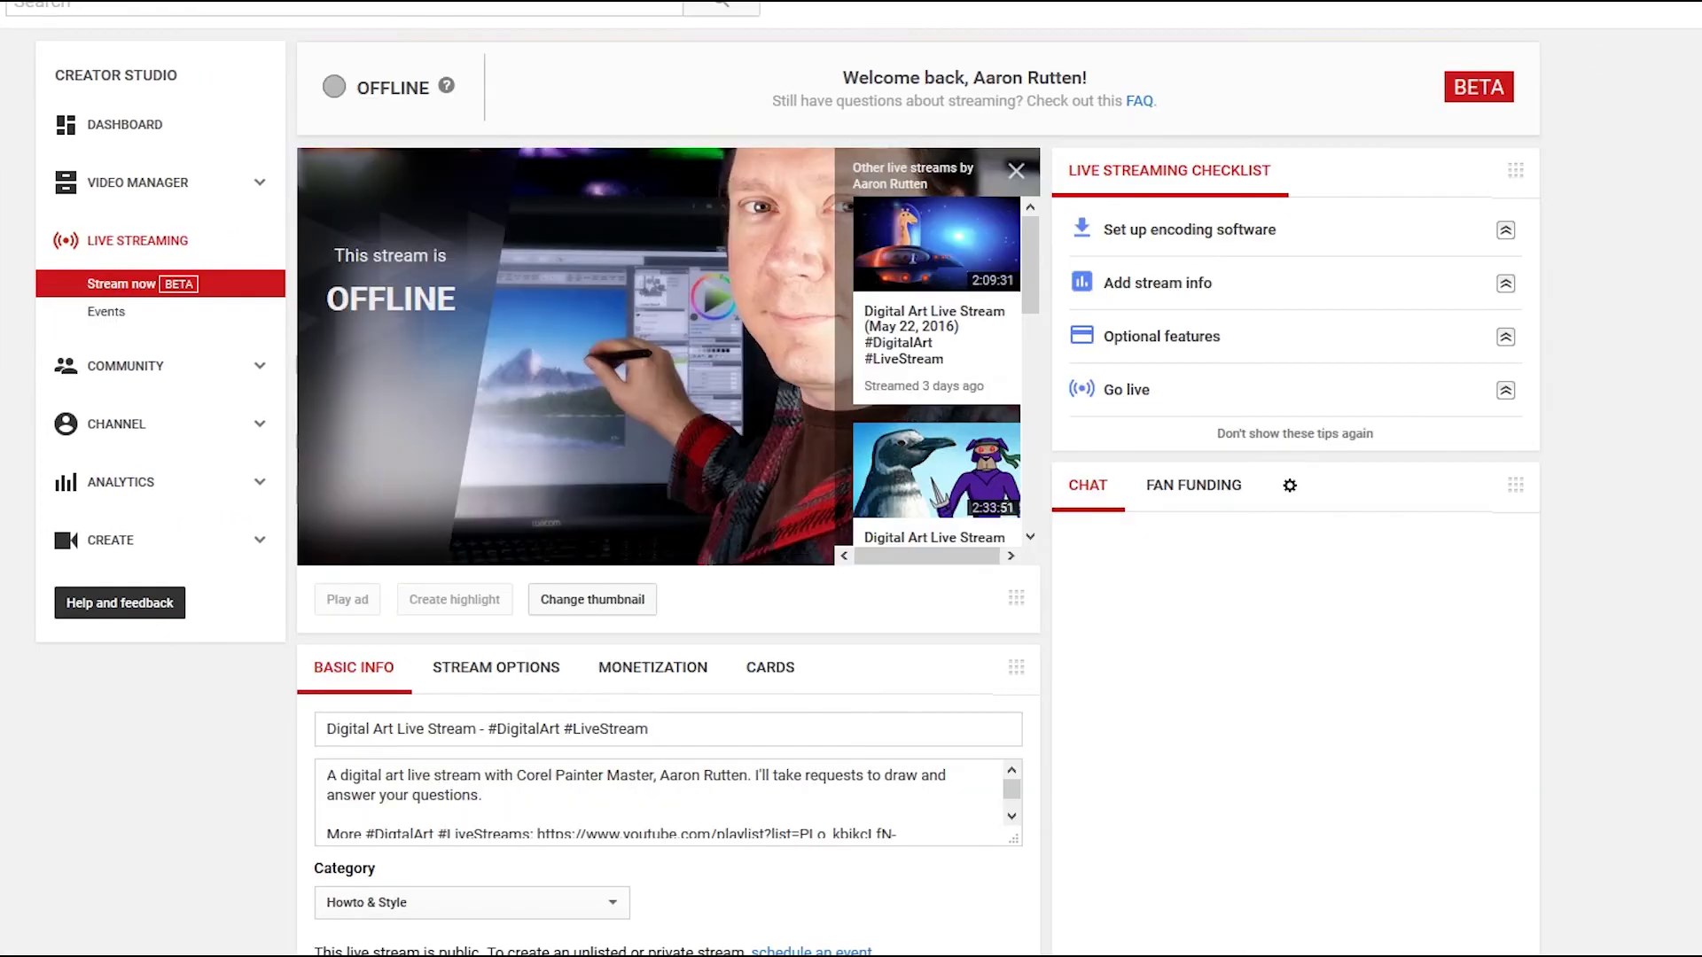
scroll(1533, 407, "down", 5)
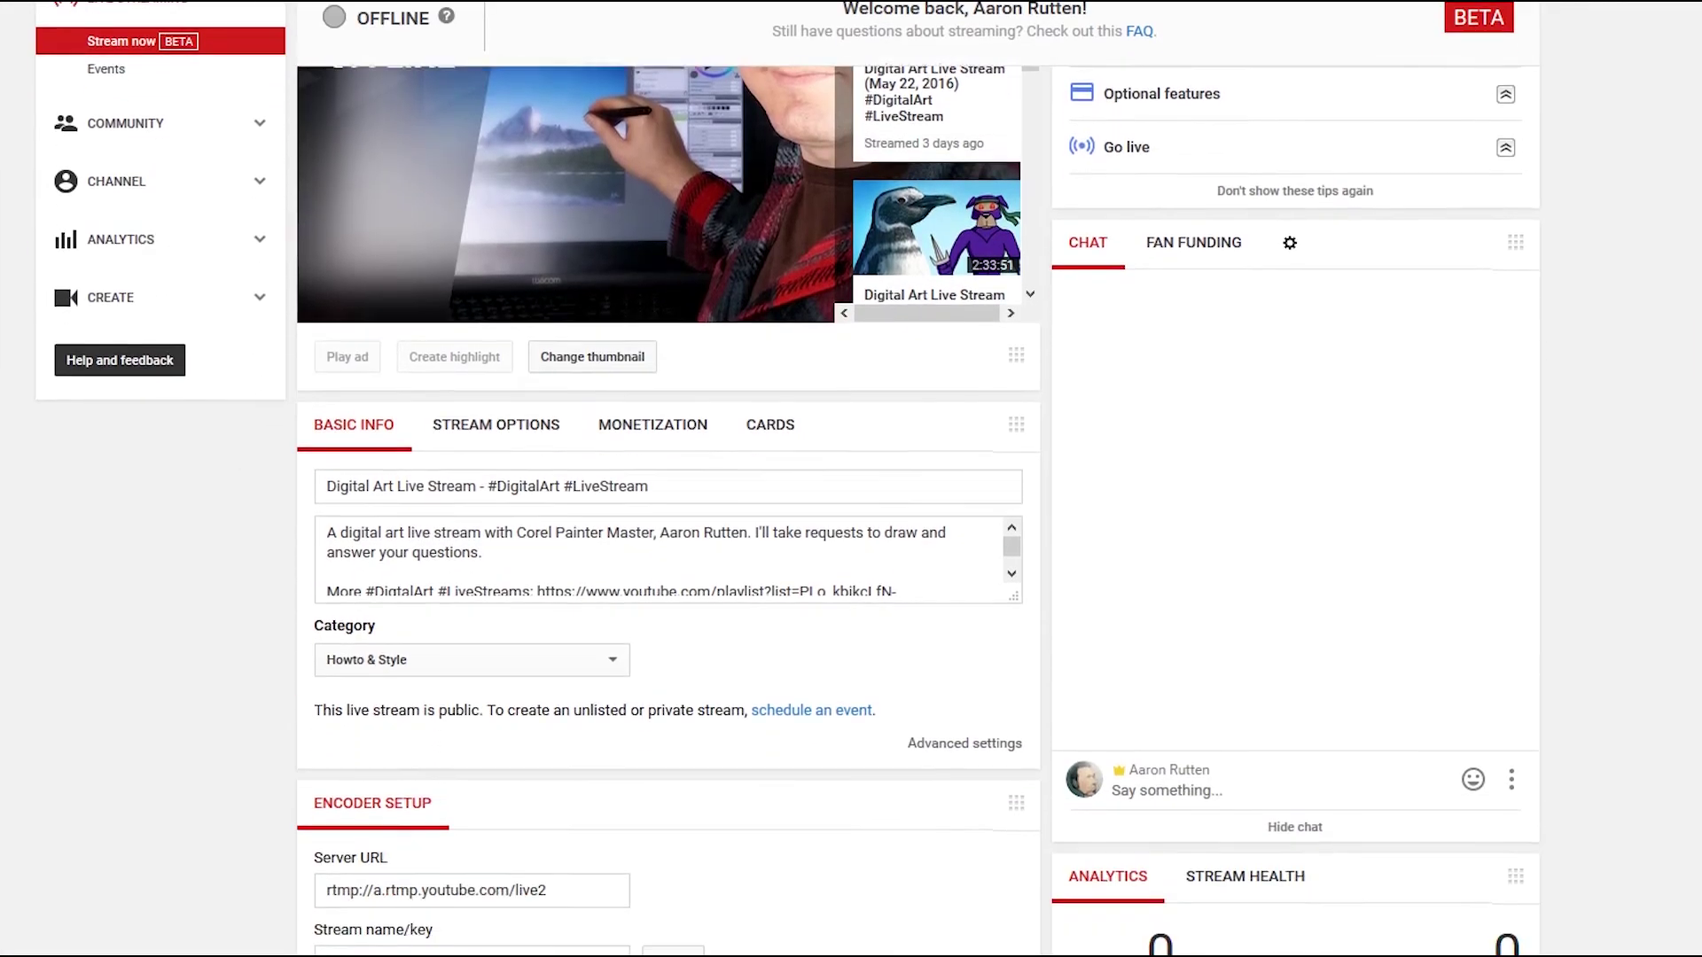
left_click(657, 344)
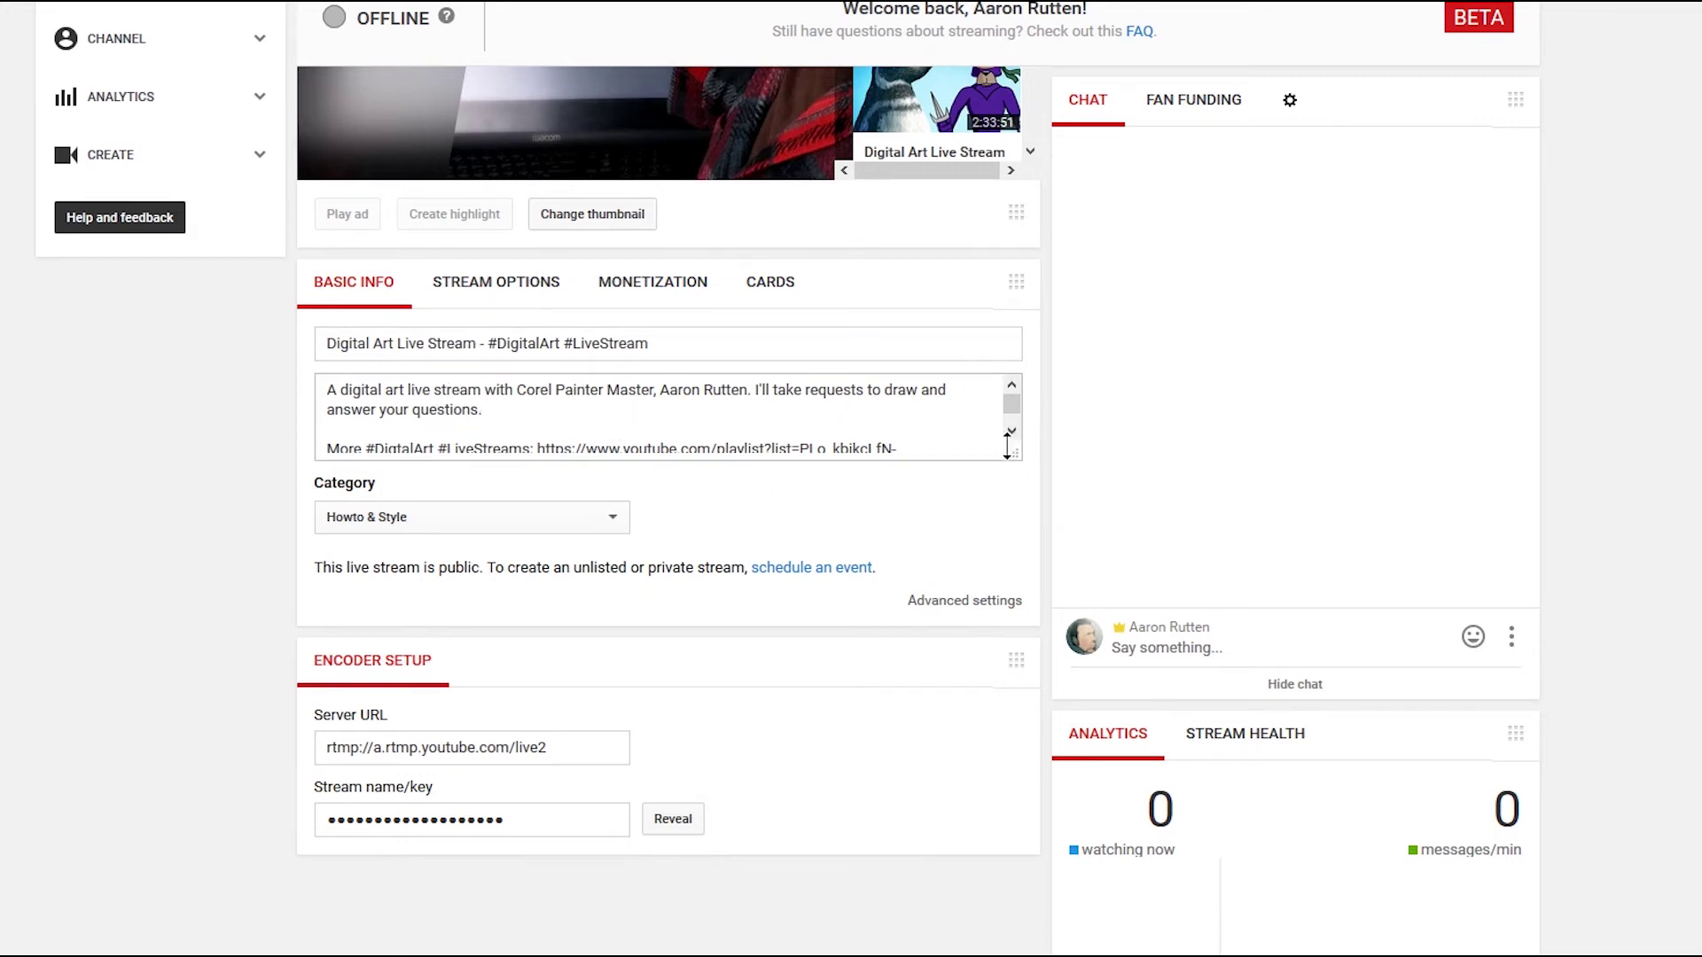
left_click_drag(1007, 446, 1015, 589)
left_click_drag(1019, 637, 1019, 641)
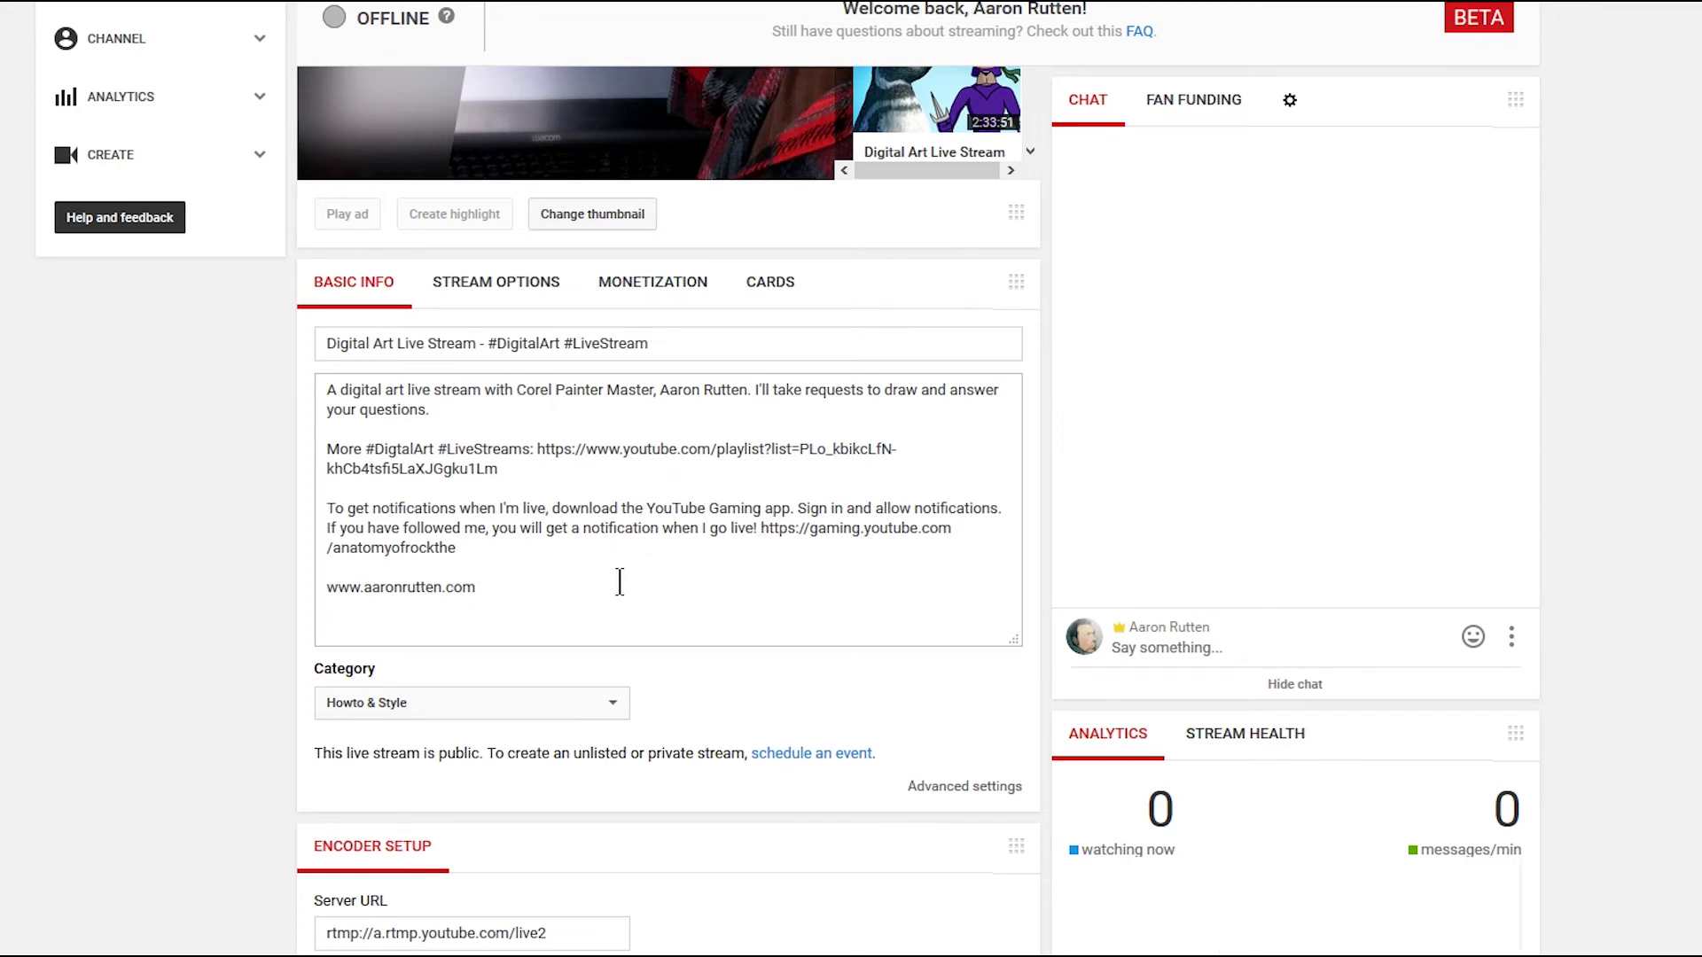
Review the Stream now page's stream options, monetization and cards settings, returning to the basic info
left_click(519, 292)
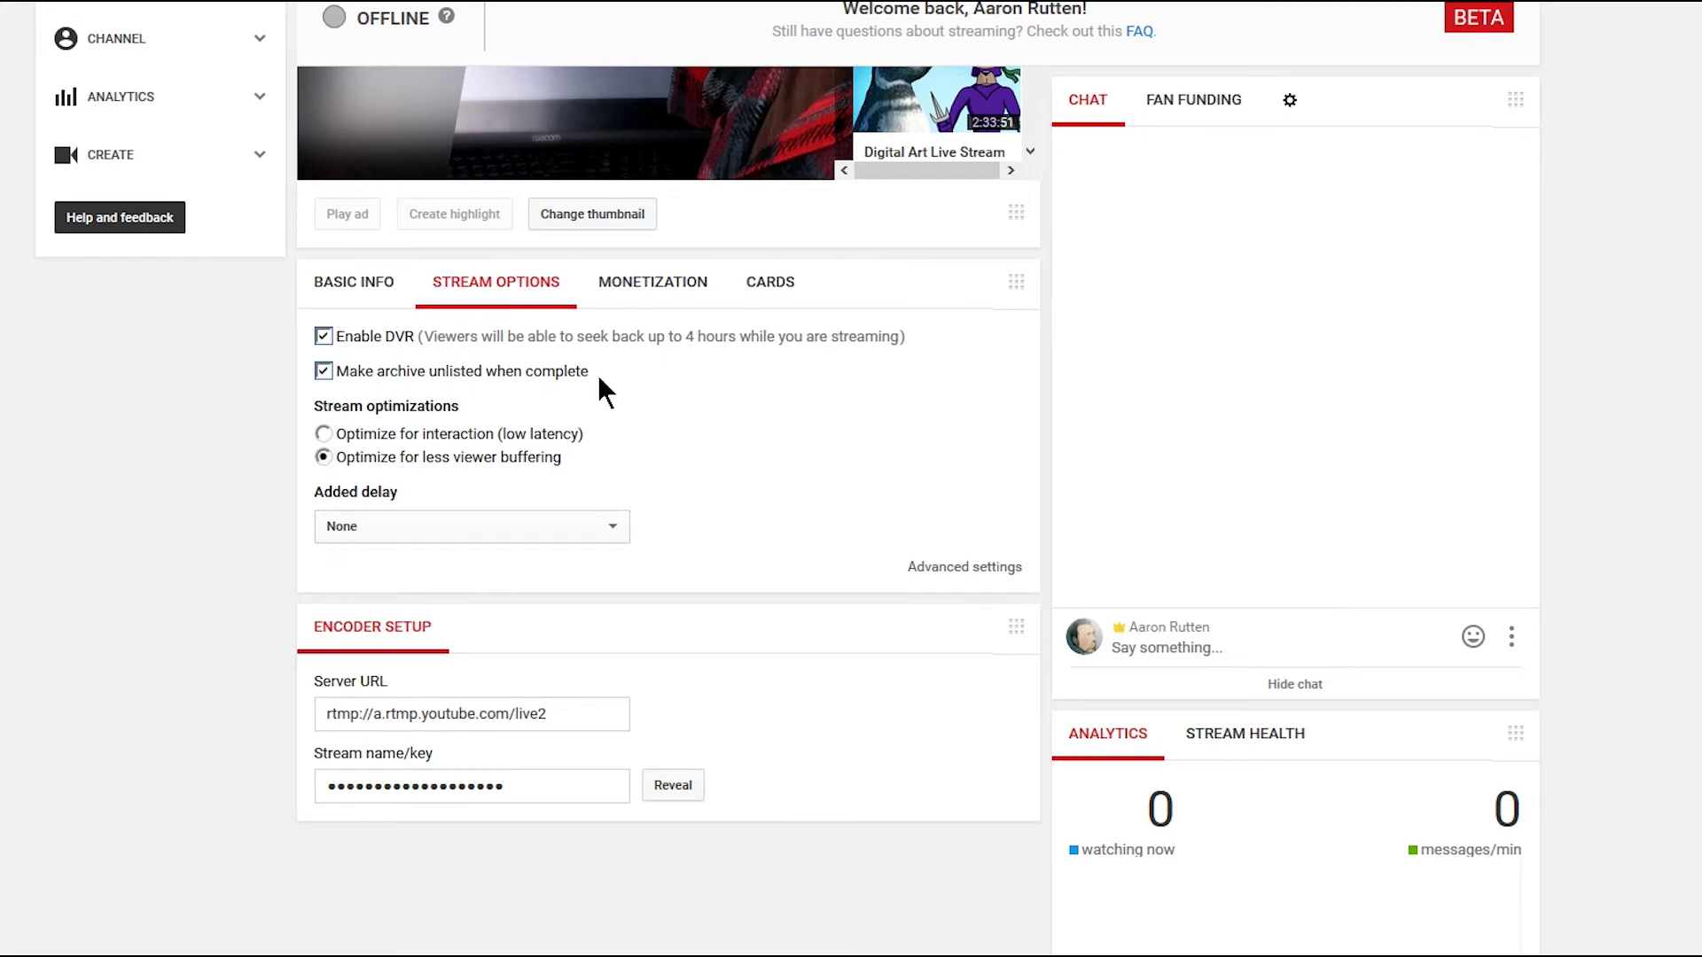
left_click(653, 285)
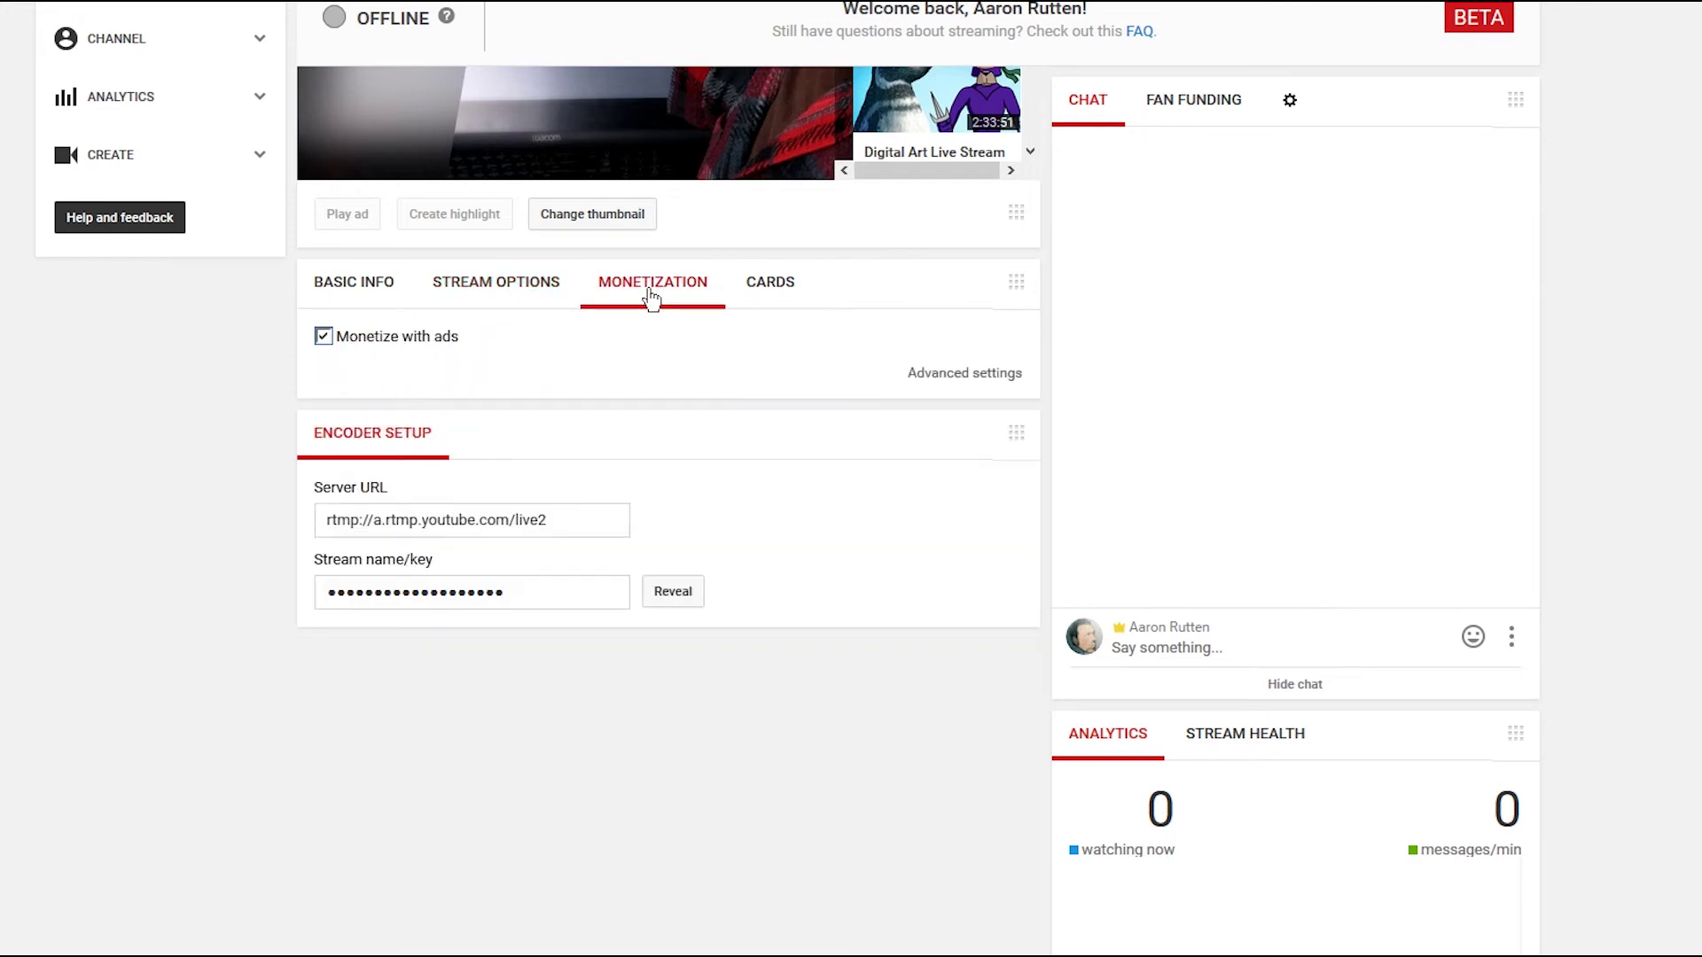
left_click(771, 284)
left_click(354, 281)
Copy the stream key from YouTube's encoder setup, paste it as the stream key in the OBS stream settings, and save
scroll(526, 743, "down", 2)
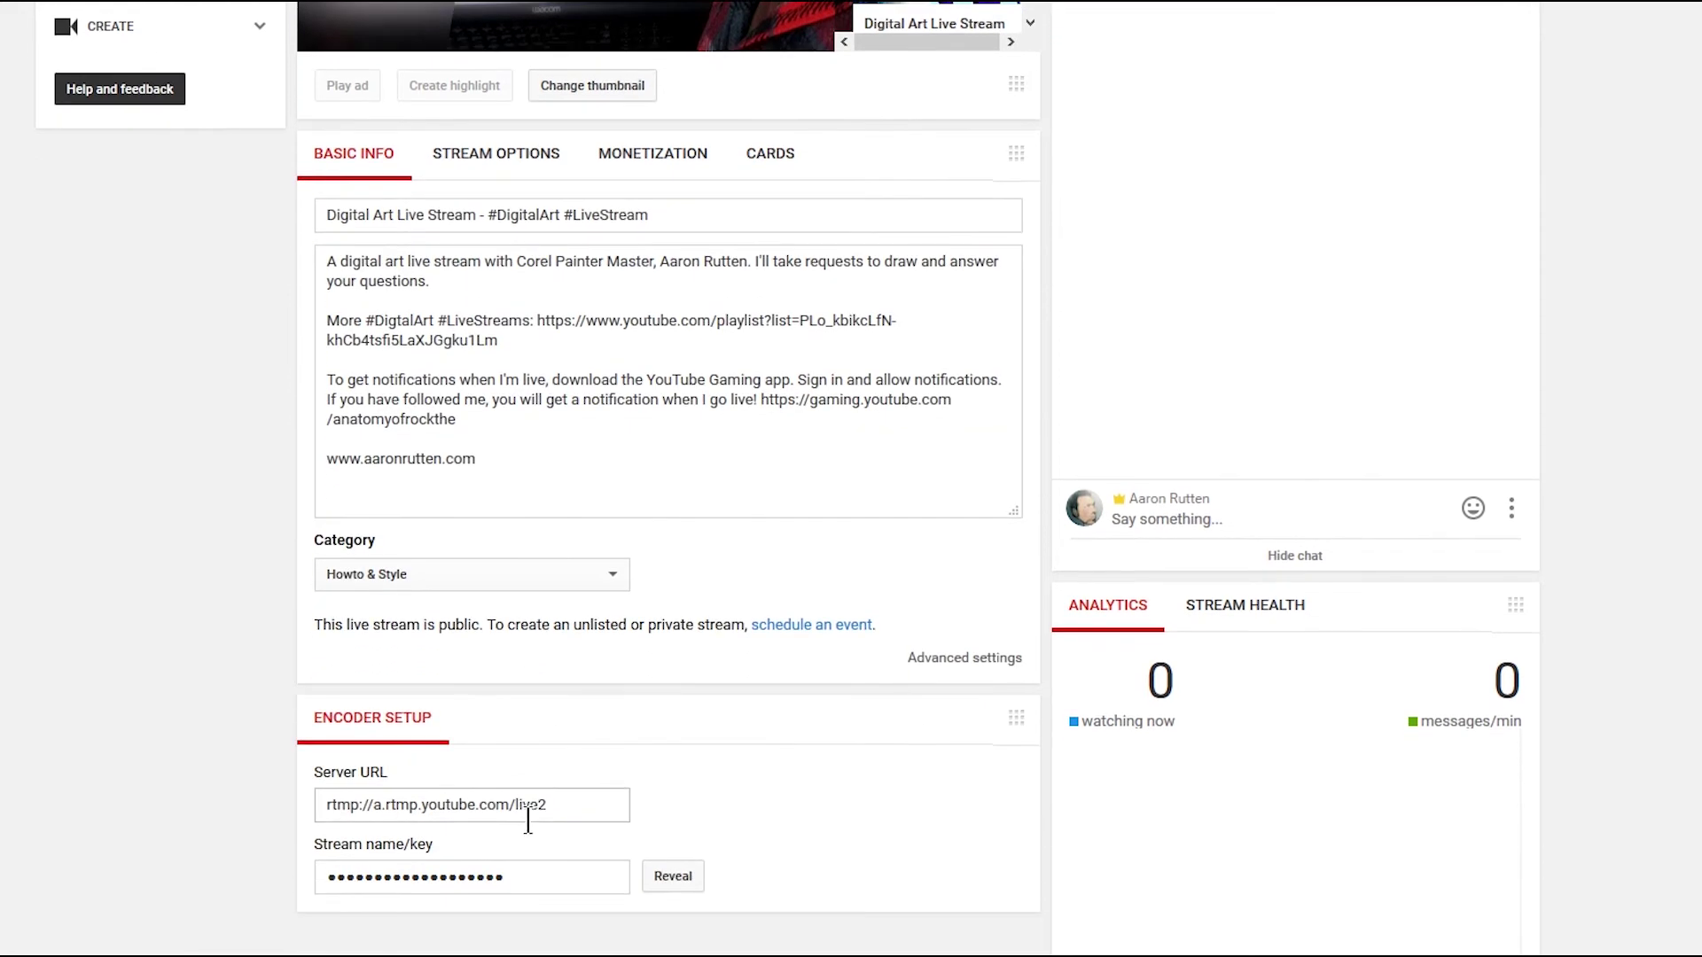
double_click(514, 878)
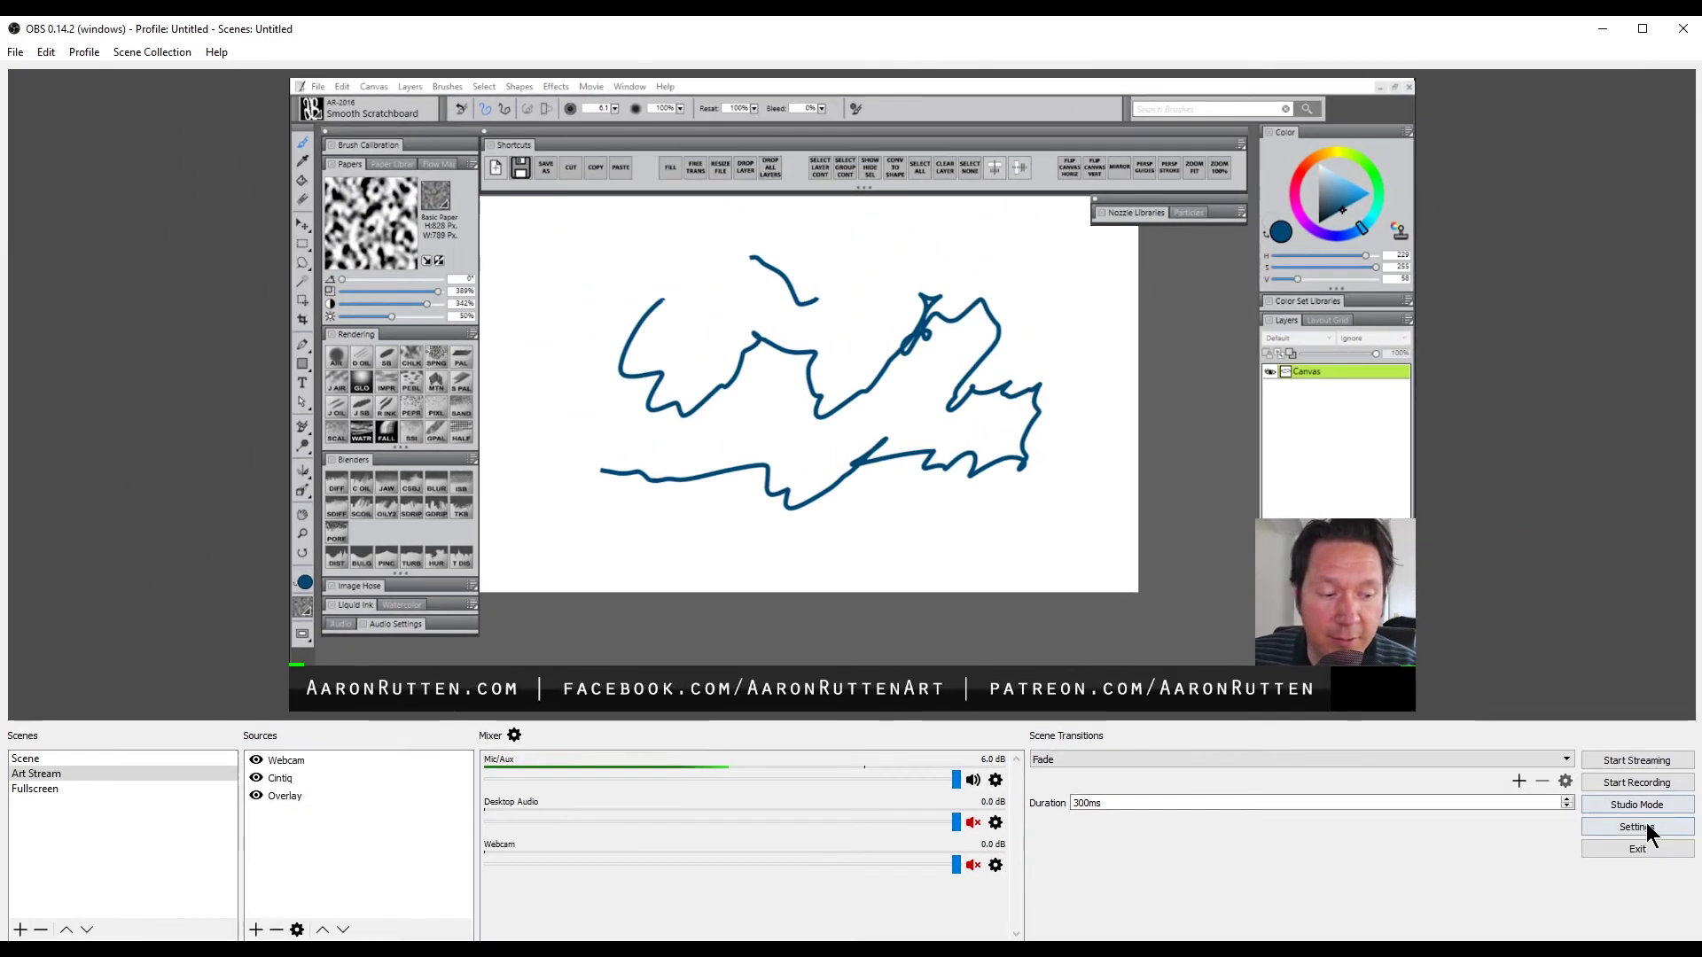
left_click(1646, 825)
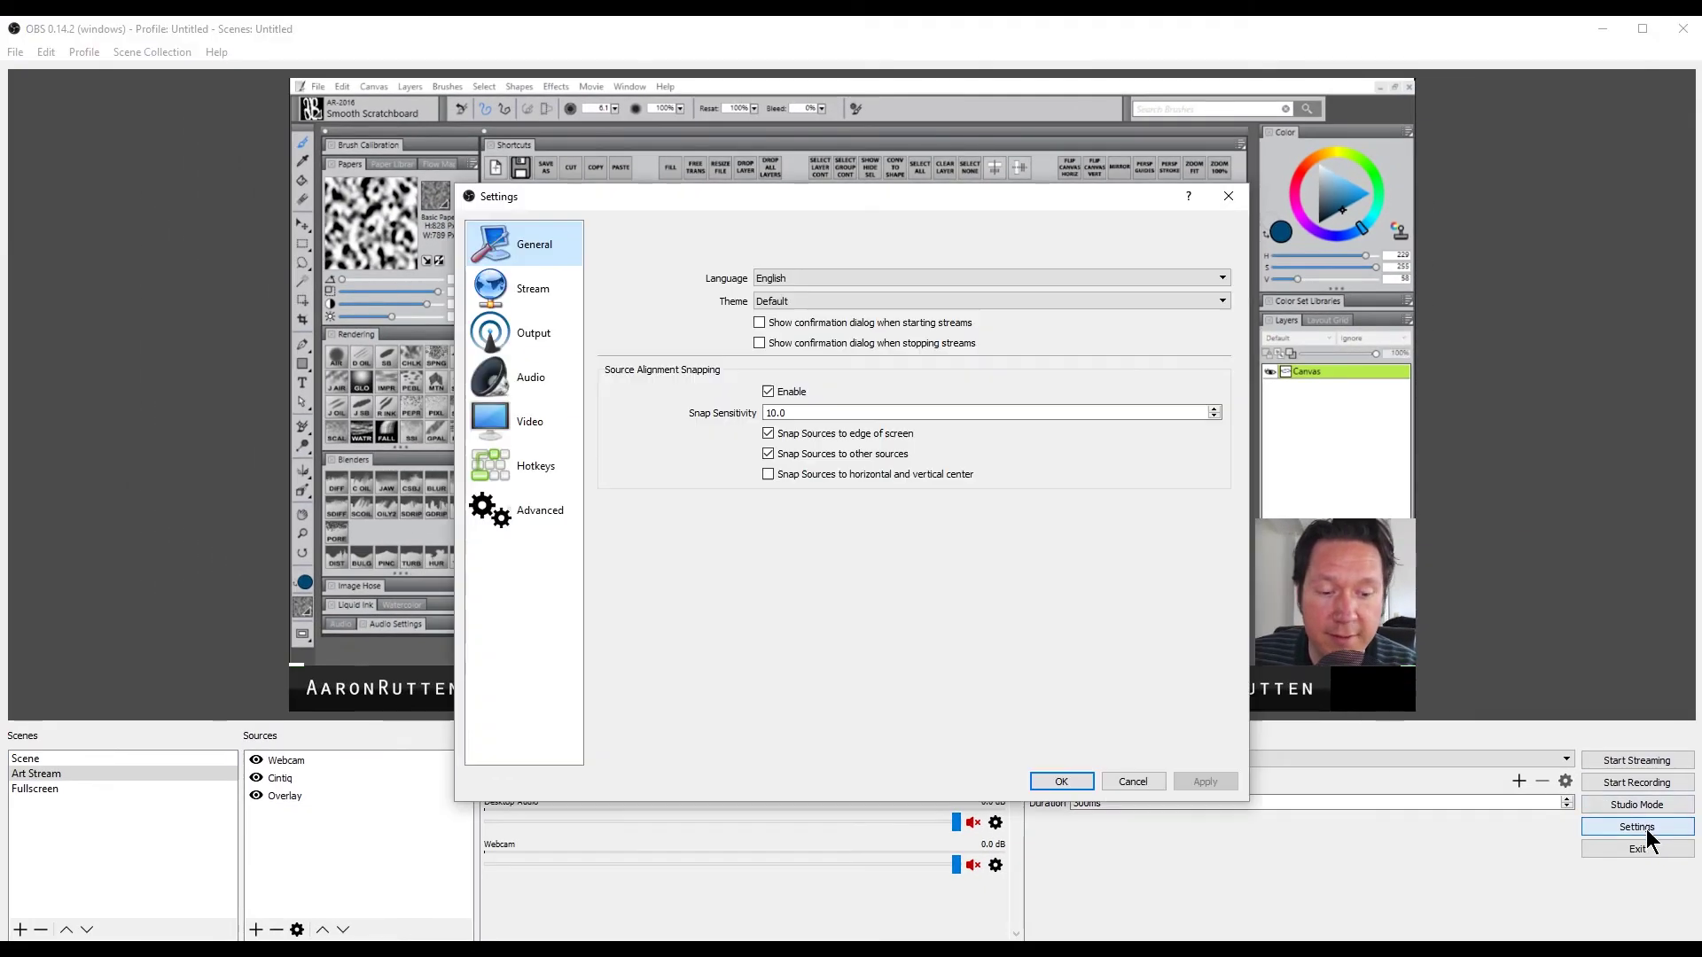
left_click(550, 302)
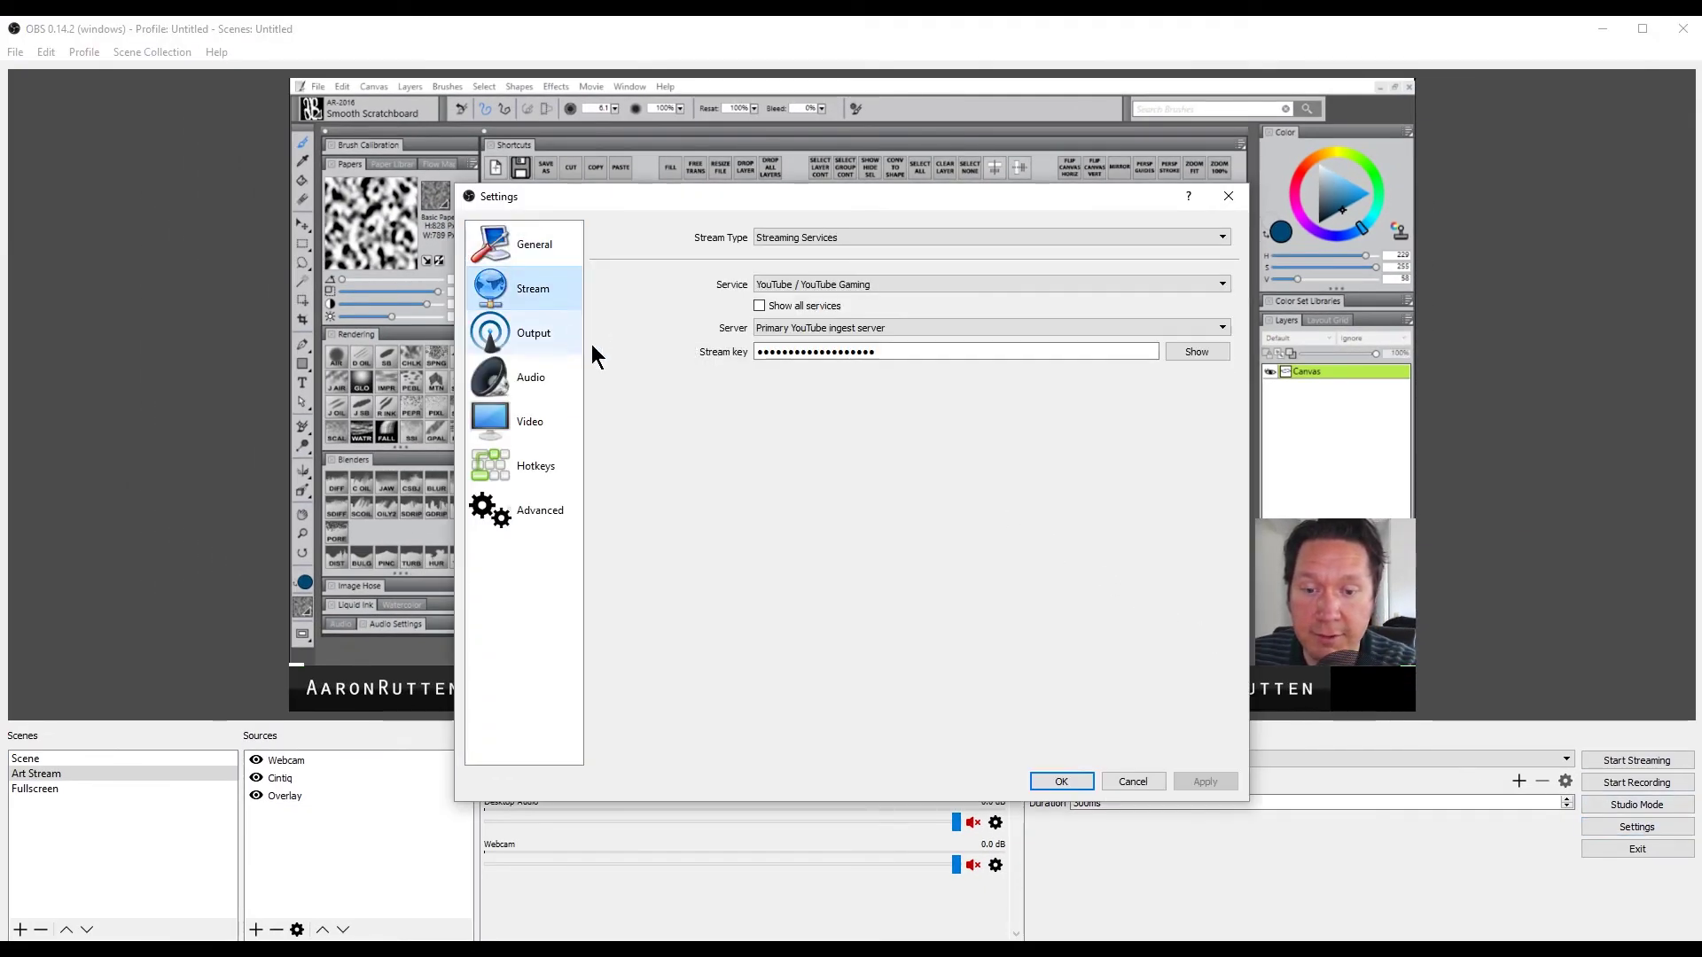
left_click(904, 351)
key("ctrl+a")
key("ctrl+v")
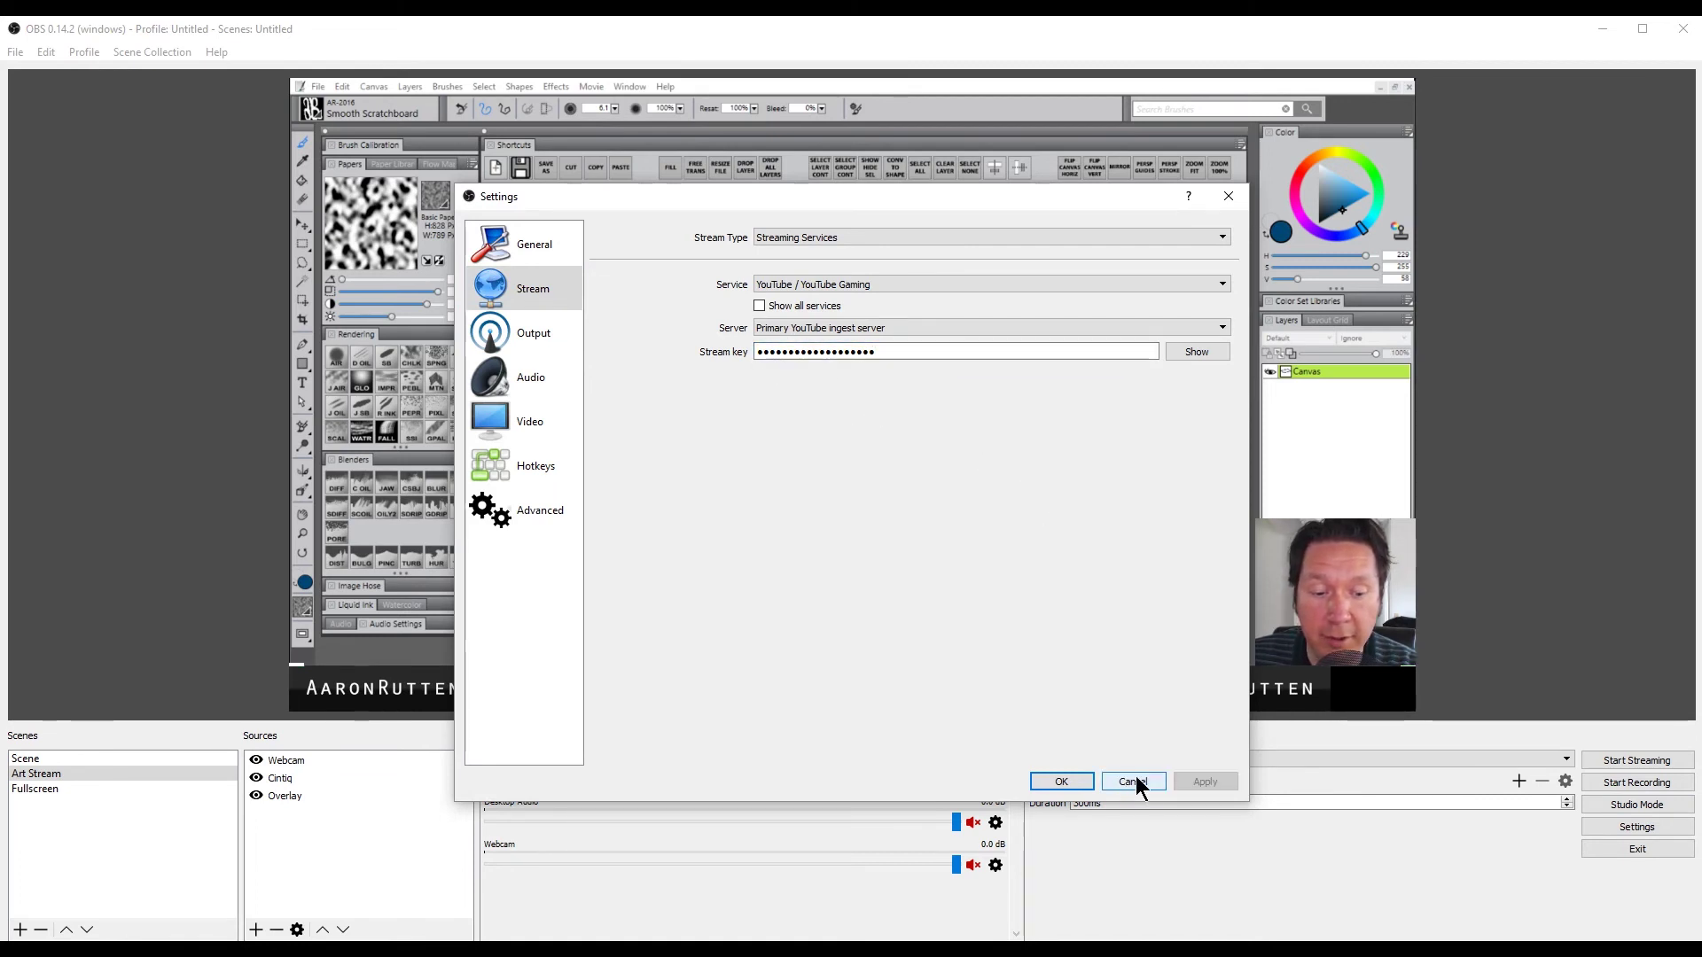
left_click(1183, 781)
left_click(1064, 783)
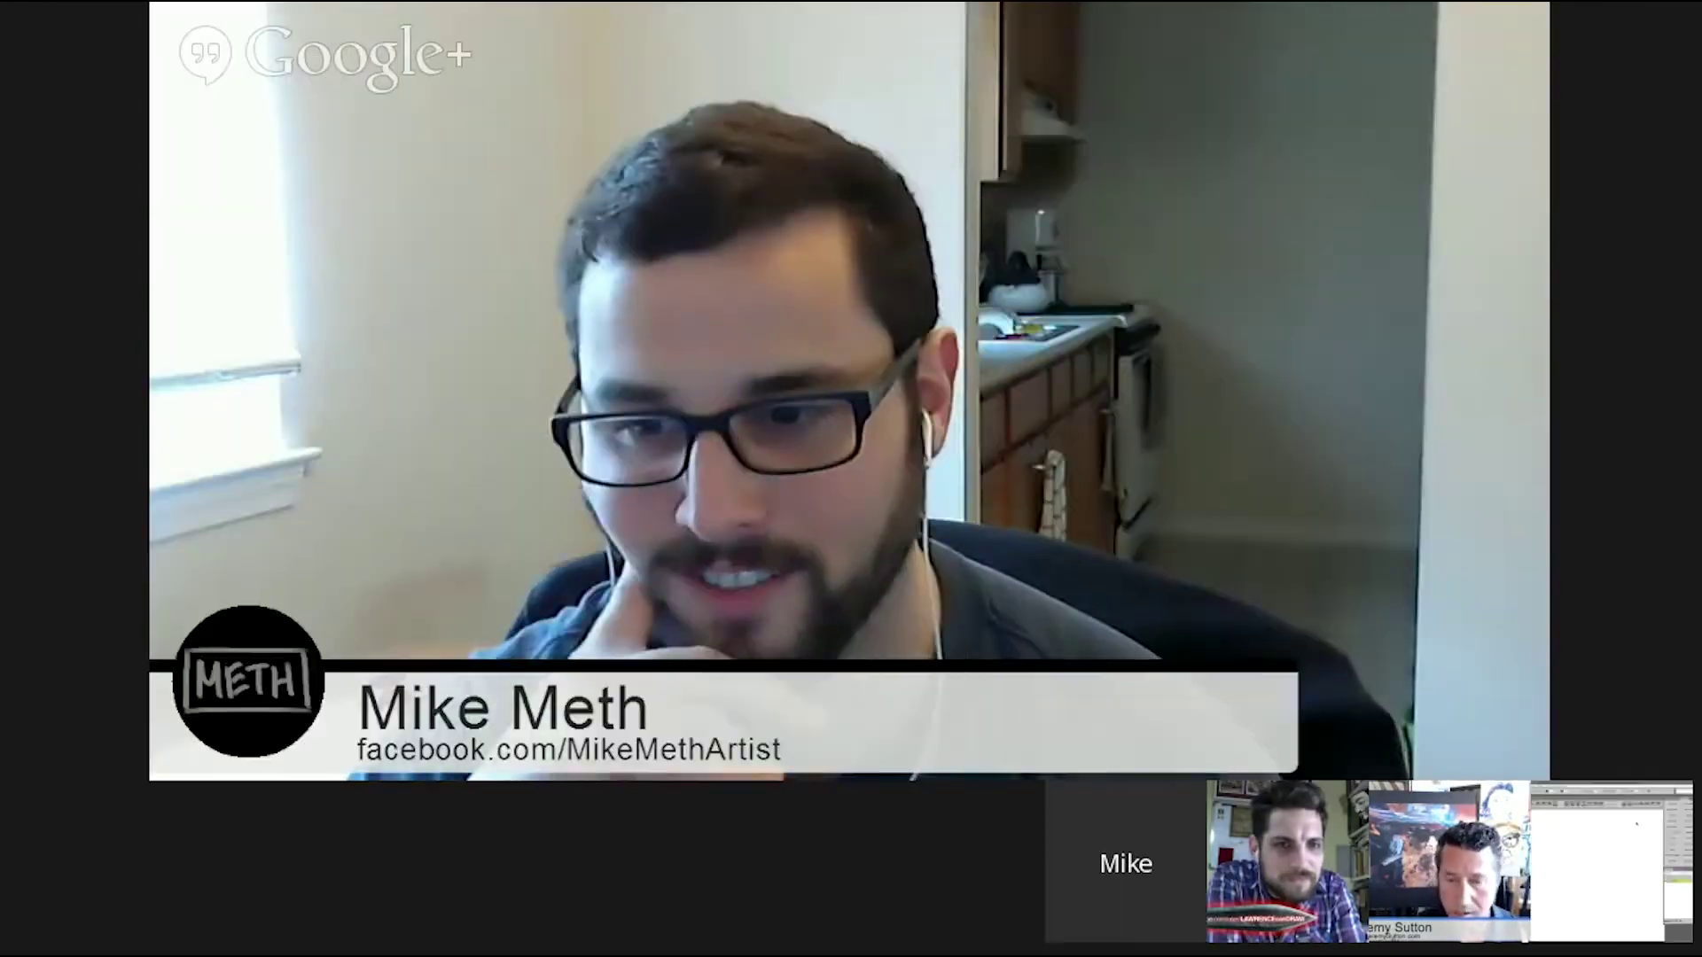
mouse_move(915, 290)
left_mouse_down()
mouse_move(856, 292)
mouse_move(512, 507)
mouse_move(780, 475)
left_mouse_up()
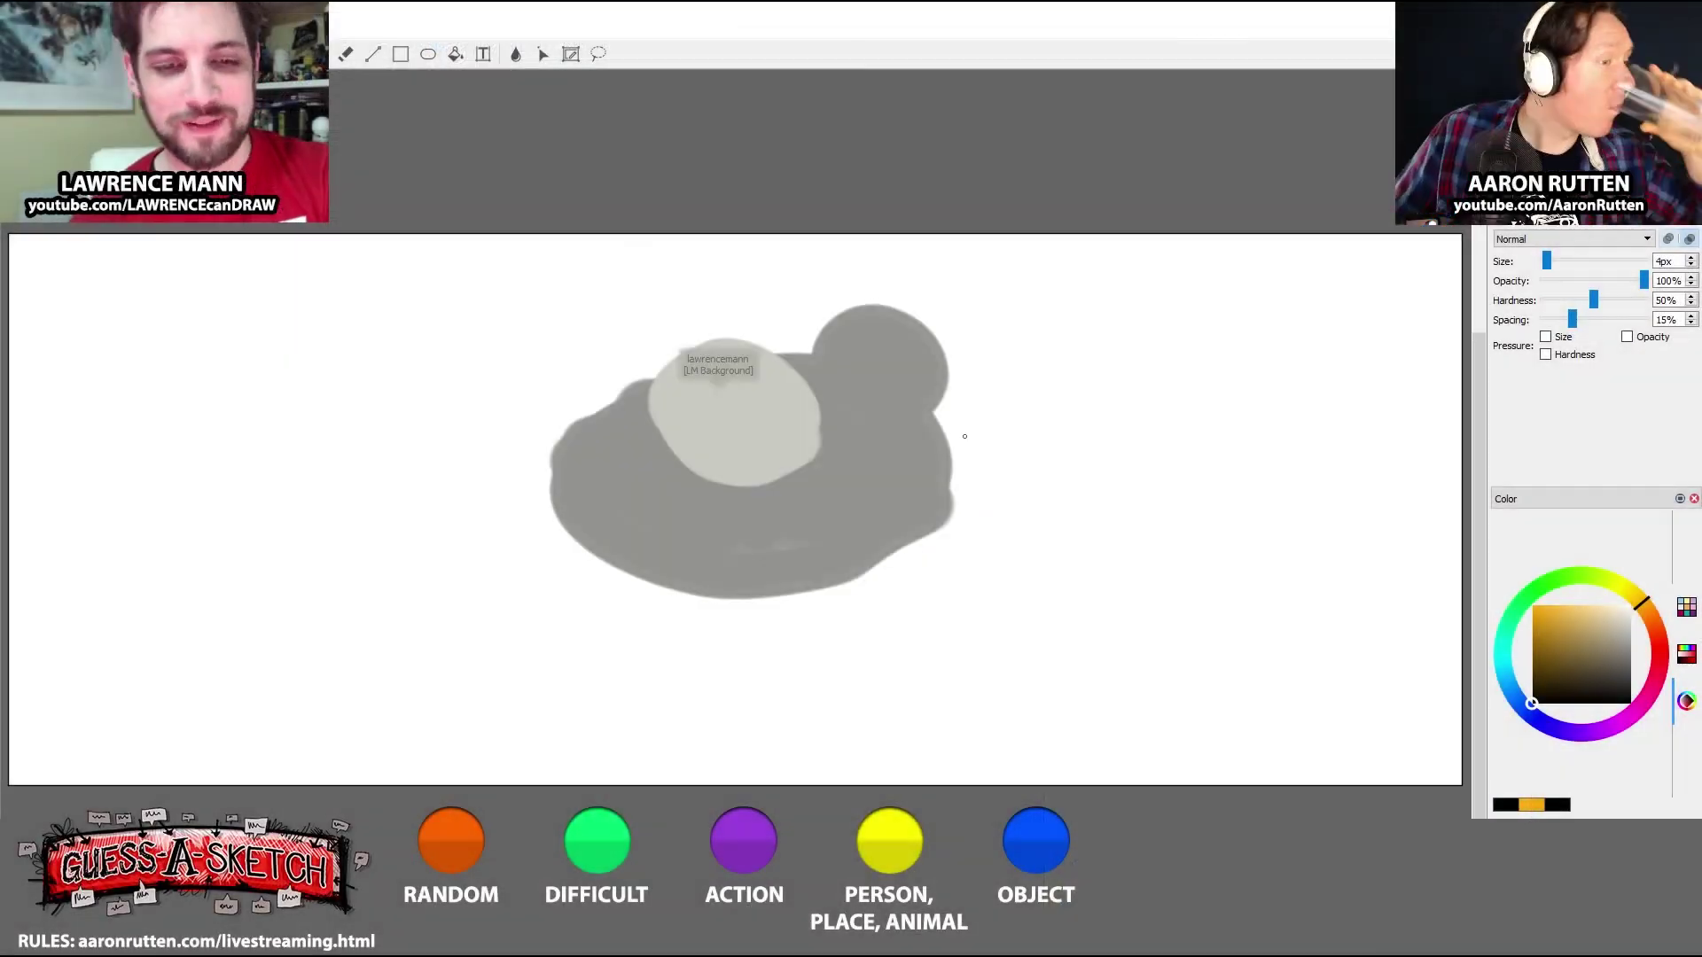
mouse_move(964, 436)
left_mouse_down()
mouse_move(422, 638)
mouse_move(1165, 620)
mouse_move(1153, 568)
mouse_move(583, 734)
mouse_move(1019, 638)
mouse_move(700, 745)
mouse_move(895, 762)
mouse_move(935, 678)
mouse_move(540, 532)
mouse_move(545, 585)
mouse_move(1560, 638)
mouse_move(1404, 625)
left_mouse_up()
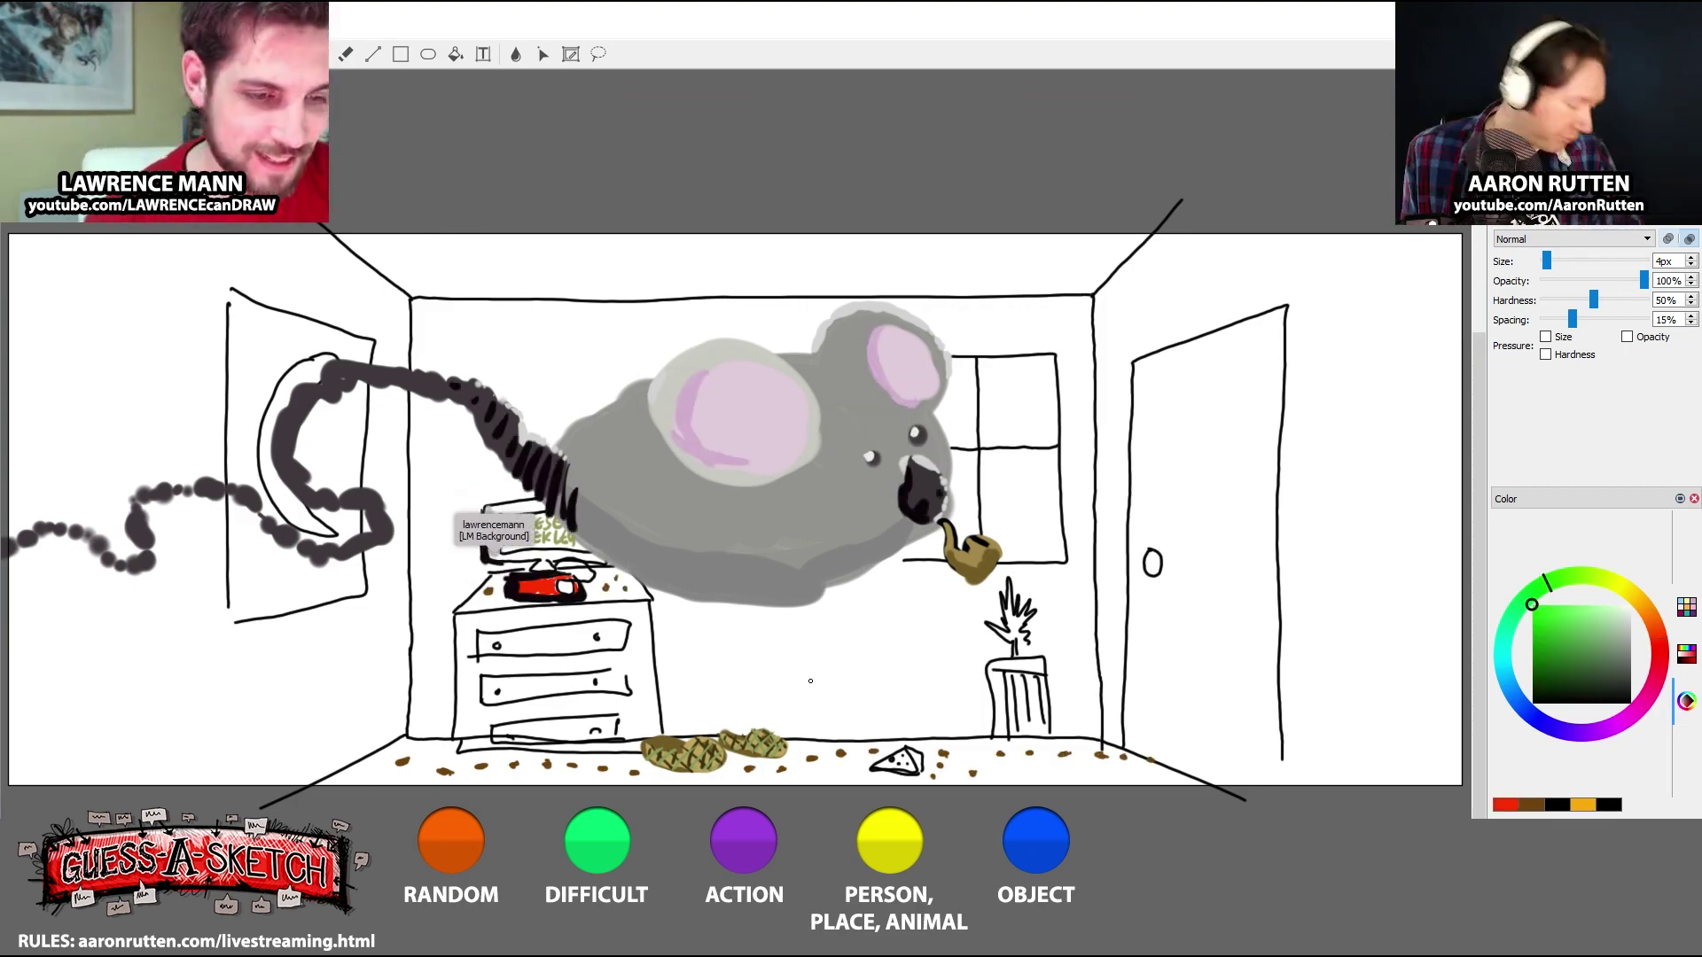